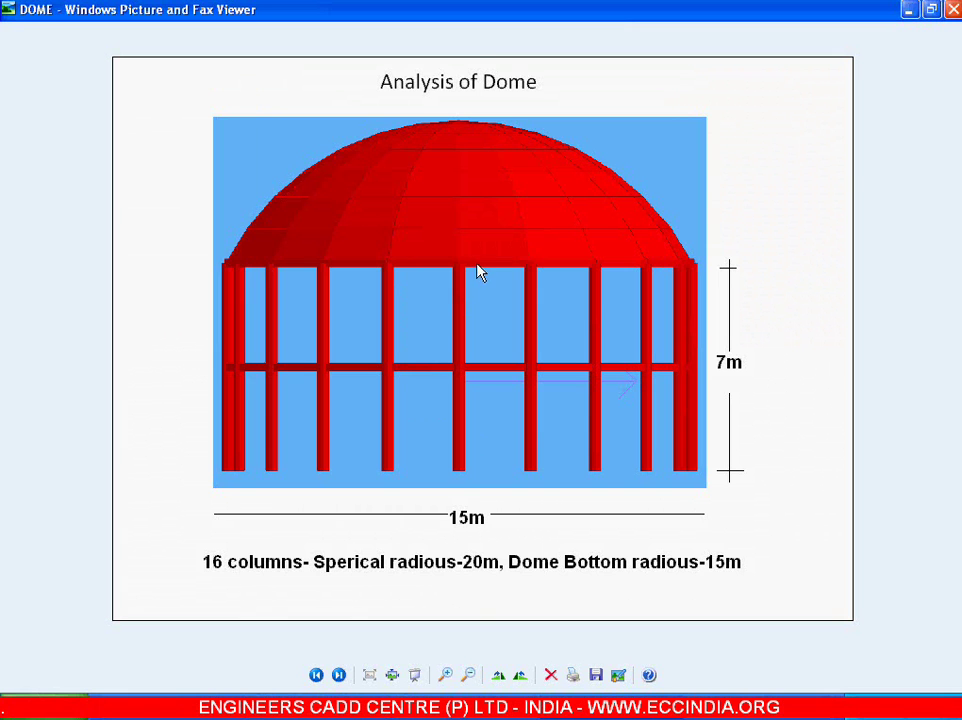
Switch to STAAD.Pro and create a new Space project named Structure1 in meters and kilonewtons, starting with Add Beam
{"action": "left_click", "coordinate": [222, 712]}
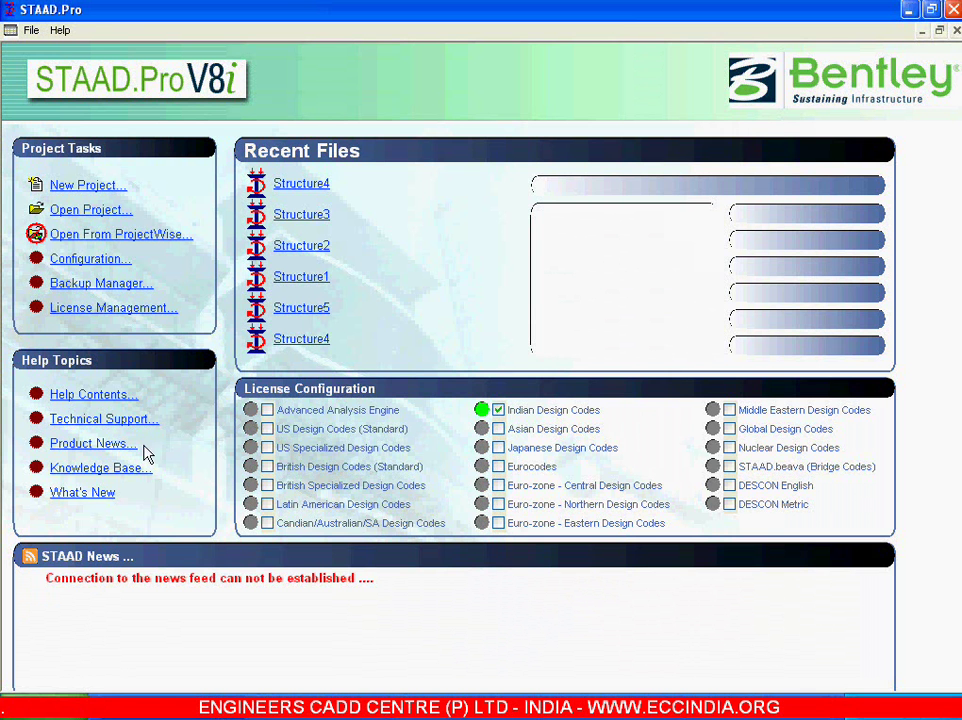
{"action": "left_click", "coordinate": [96, 187]}
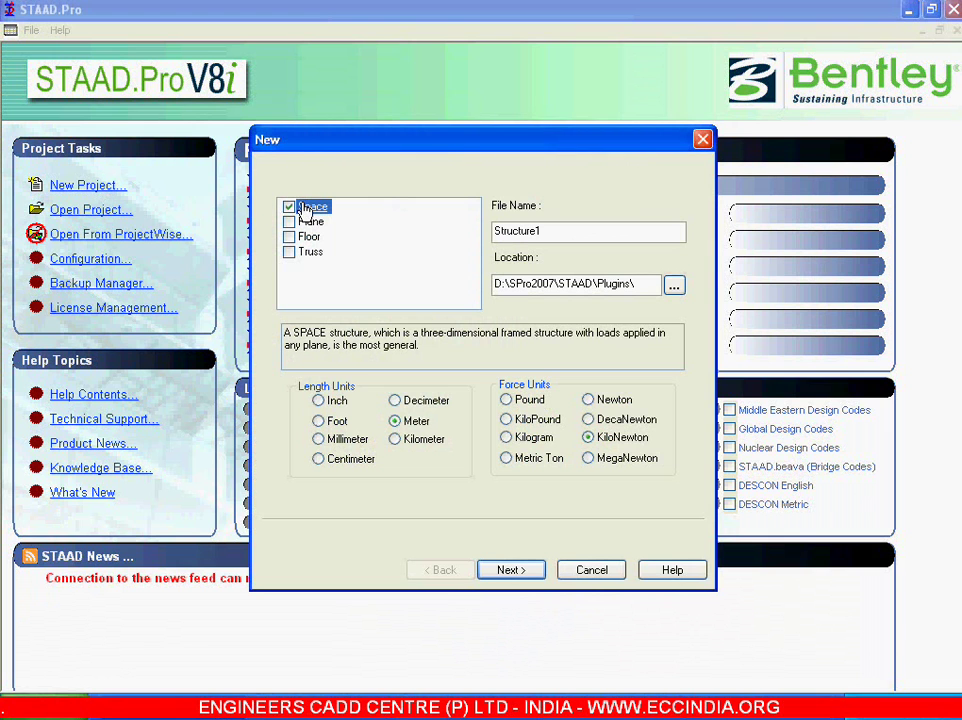
{"action": "left_click", "coordinate": [522, 569]}
{"action": "left_click", "coordinate": [468, 396]}
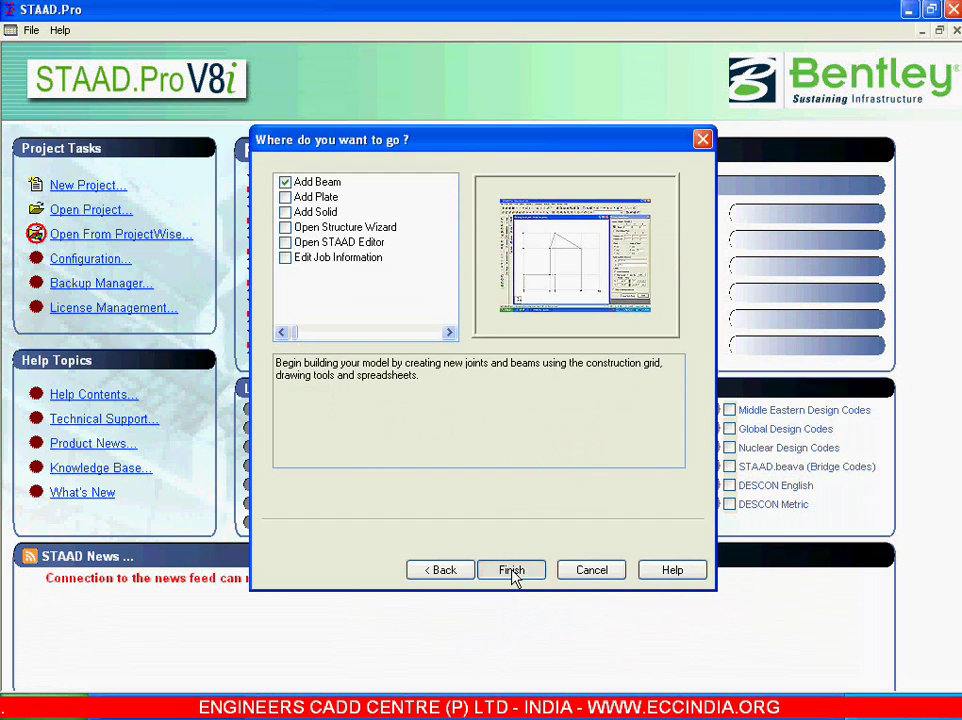
{"action": "left_click", "coordinate": [512, 574]}
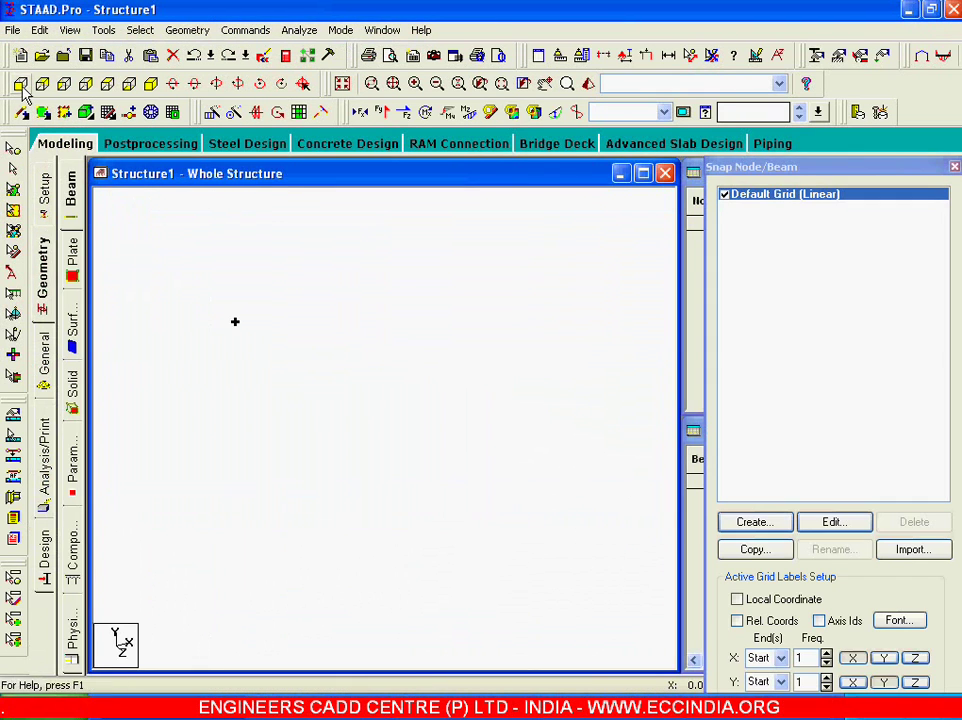
Open the structure wizard and start a Spherical Surface from the Surface/Plate prototype models
{"action": "left_click", "coordinate": [20, 85]}
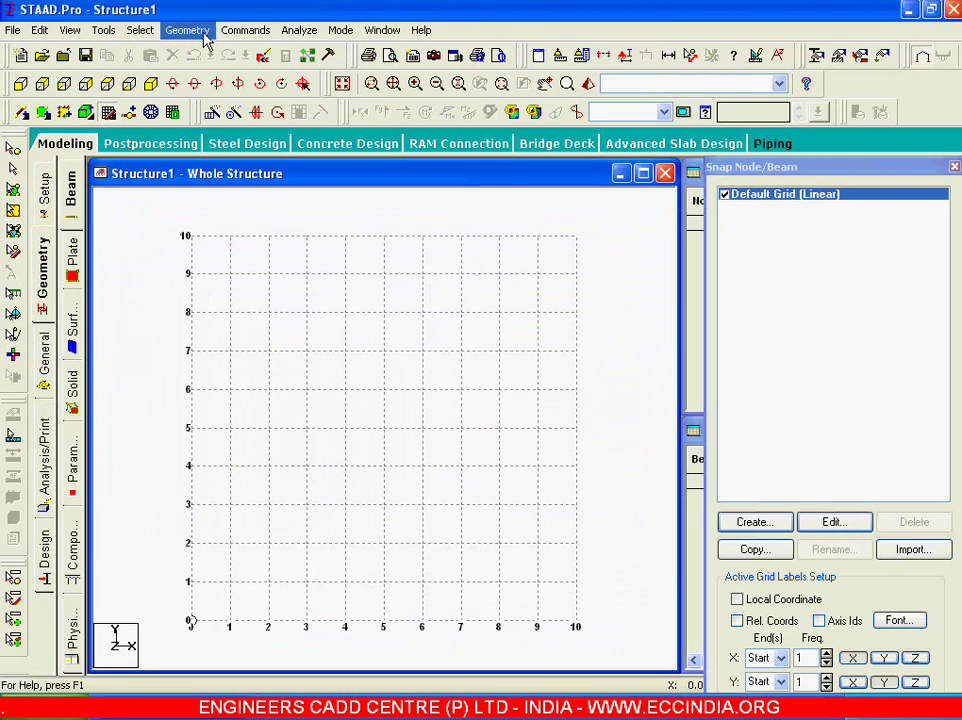
{"action": "left_click", "coordinate": [205, 38]}
{"action": "left_click", "coordinate": [287, 610]}
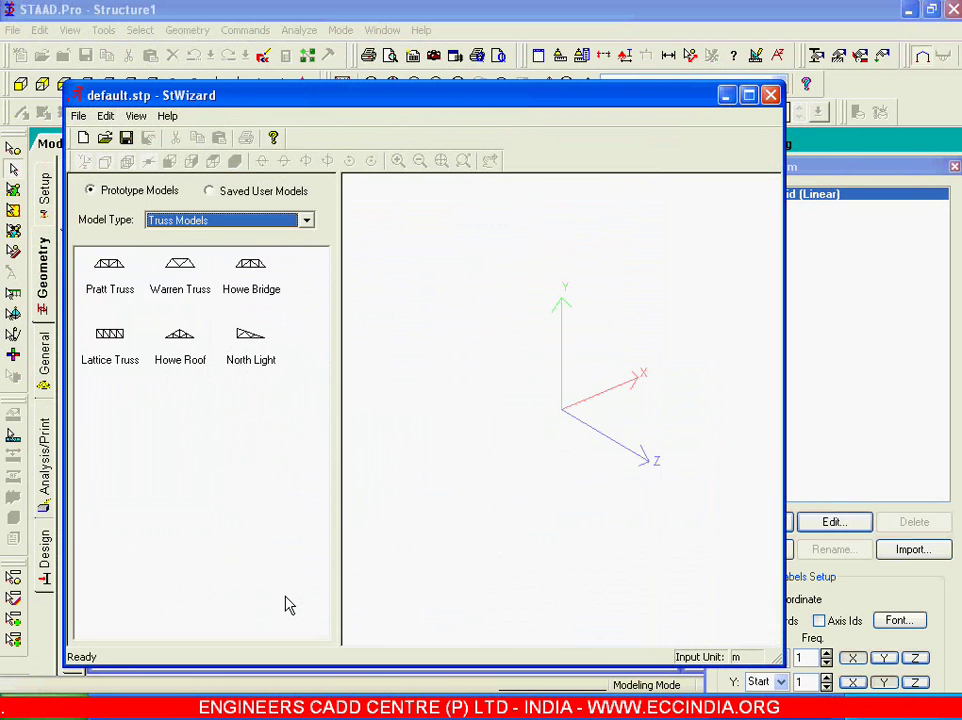
{"action": "left_click", "coordinate": [204, 221]}
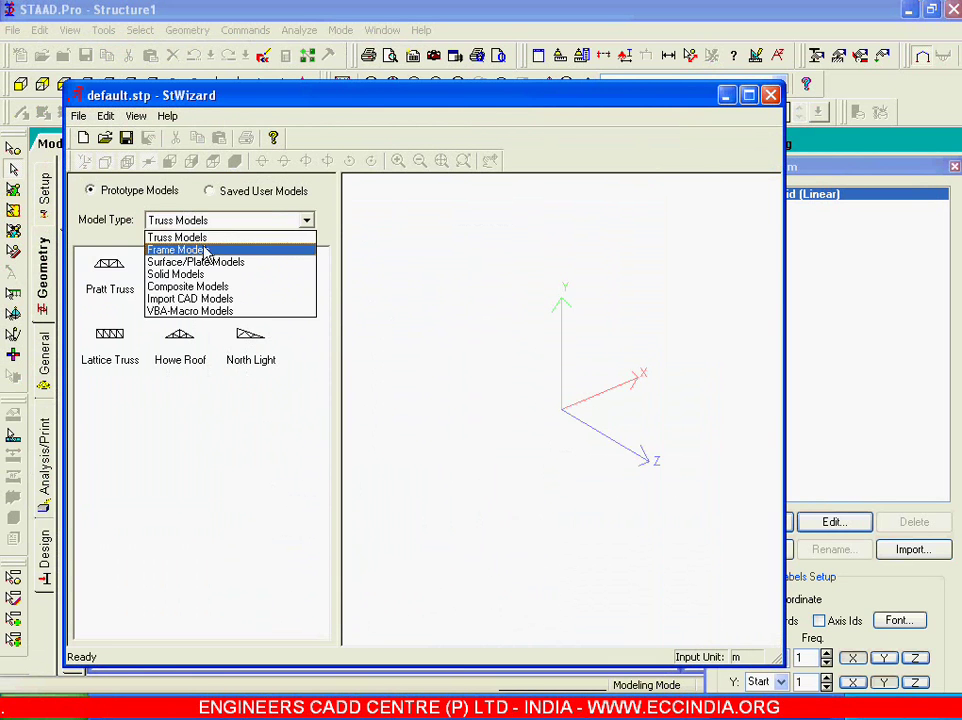
{"action": "left_click", "coordinate": [205, 251]}
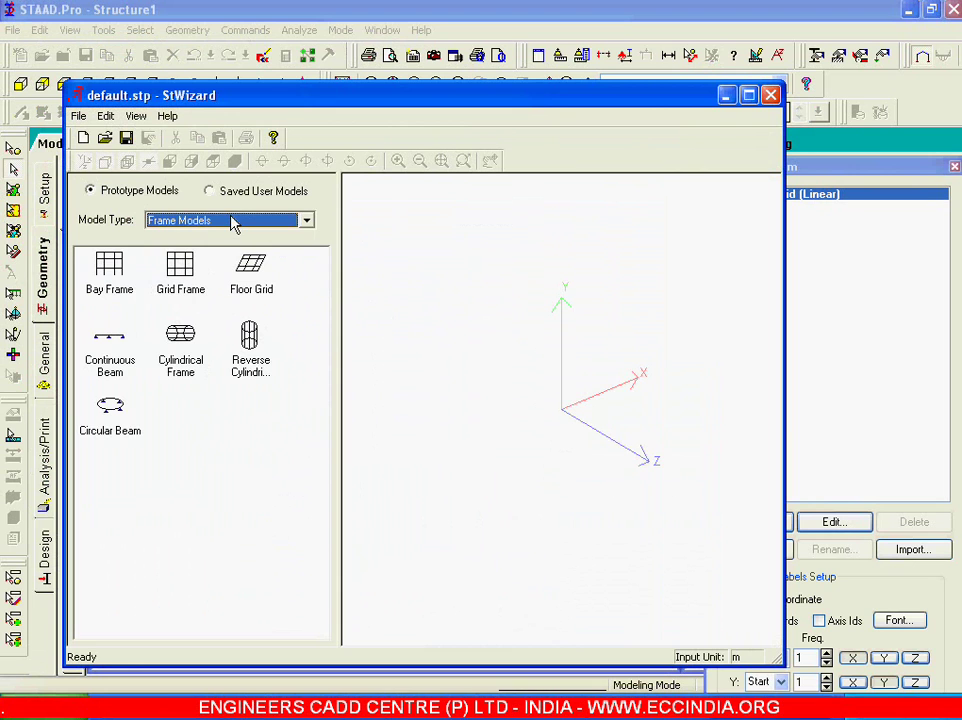
{"action": "left_click", "coordinate": [233, 222]}
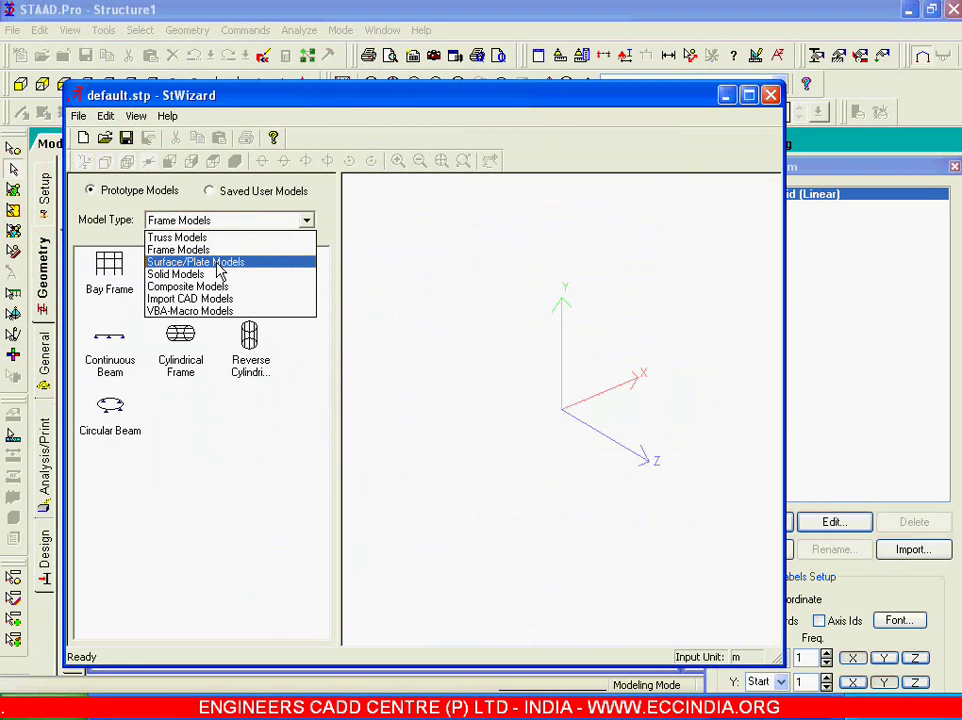
{"action": "left_click", "coordinate": [219, 264]}
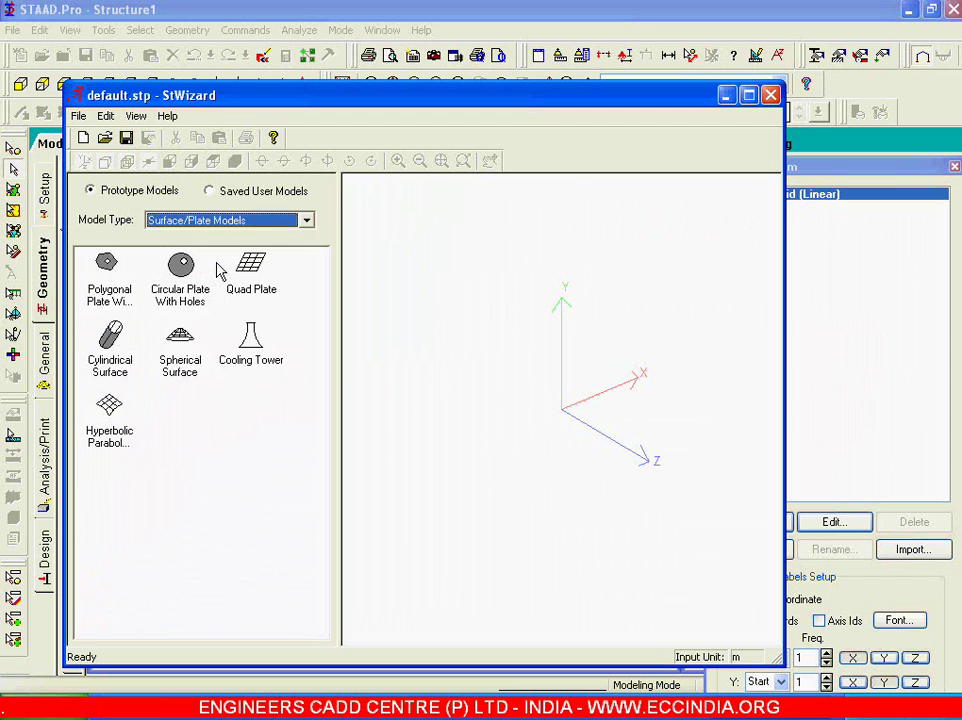
{"action": "double_click", "coordinate": [181, 346]}
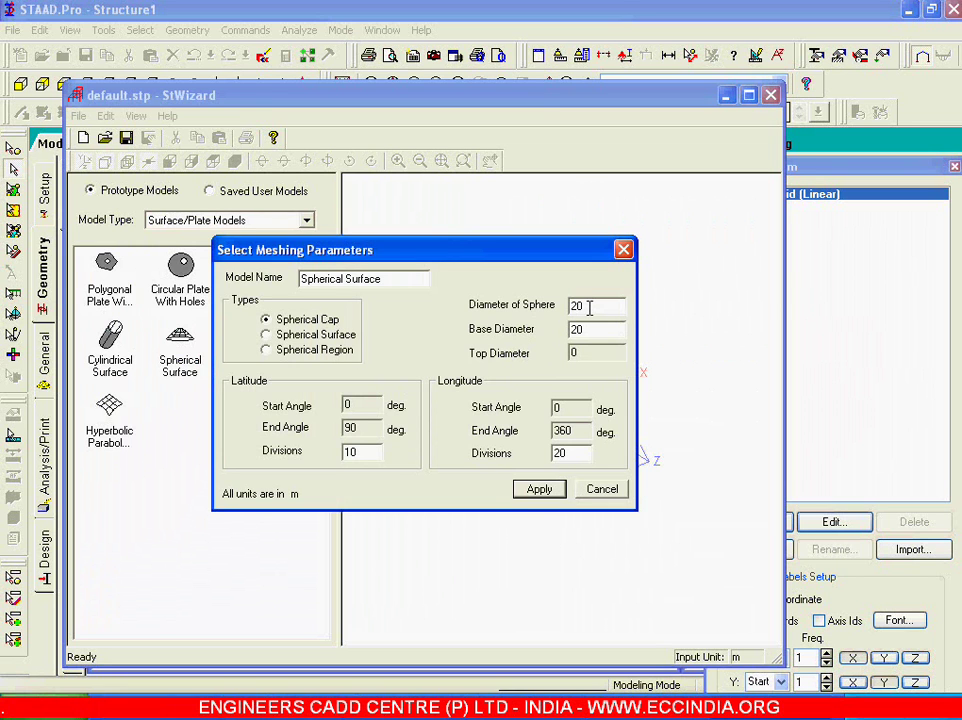
Generate the spherical cap with a 20 m sphere diameter, 15 m base diameter, 10 latitude divisions and 16 longitude divisions
{"action": "left_click_drag", "start_coordinate": [589, 307], "coordinate": [505, 340]}
{"action": "type", "text": "15"}
{"action": "left_click_drag", "start_coordinate": [368, 455], "coordinate": [304, 455]}
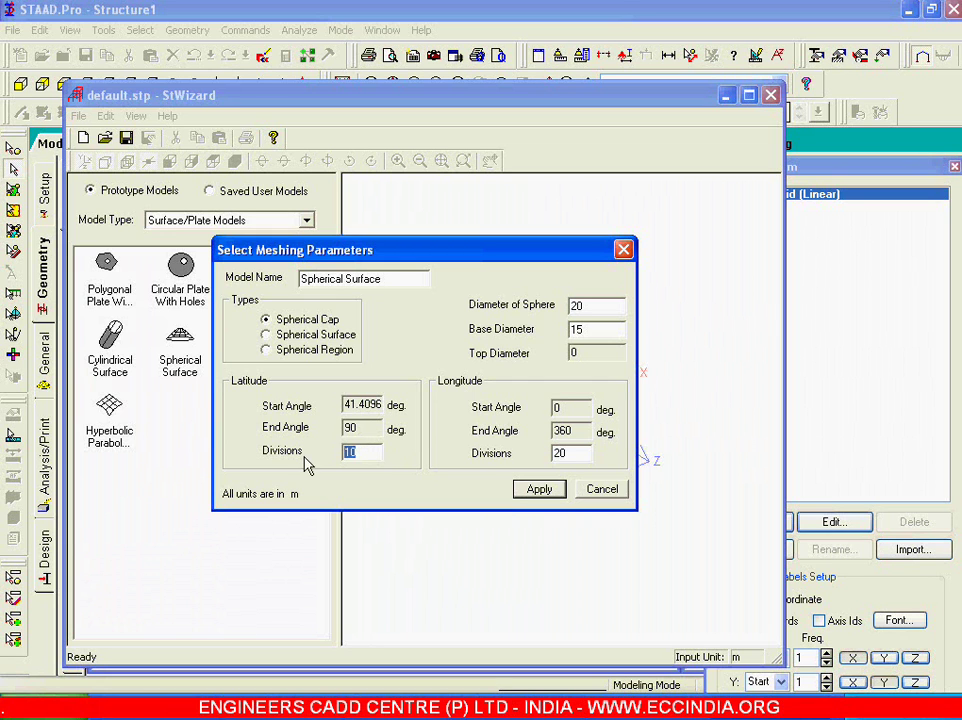
{"action": "left_click_drag", "start_coordinate": [575, 453], "coordinate": [477, 455]}
{"action": "type", "text": "16"}
{"action": "left_click", "coordinate": [539, 489]}
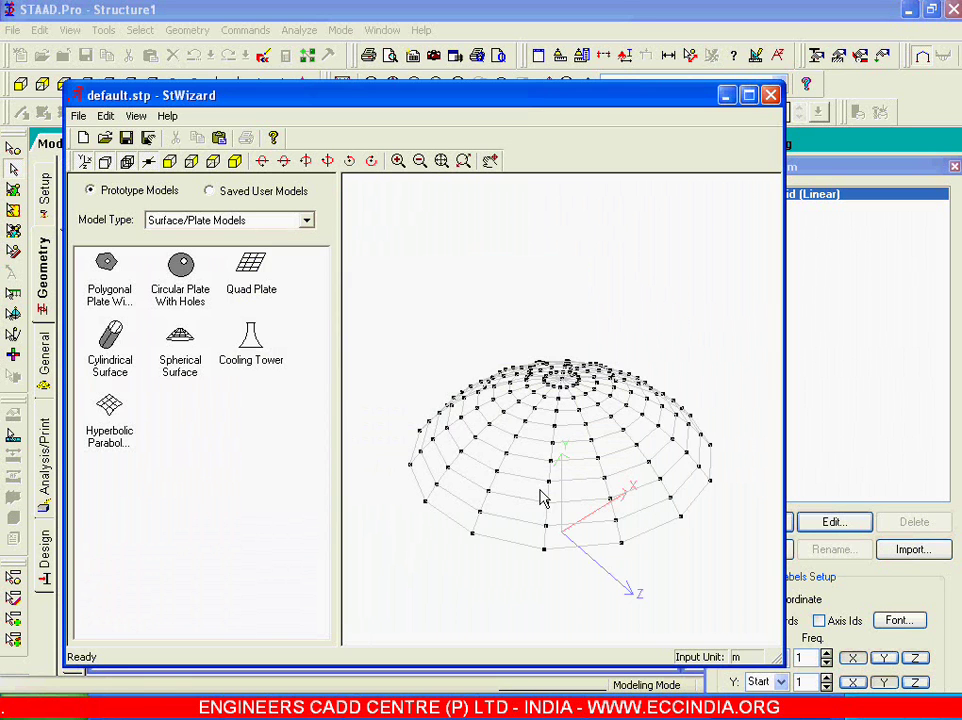
Transfer the dome model from the wizard into the structure, accepting the default insertion position
{"action": "left_click", "coordinate": [222, 141]}
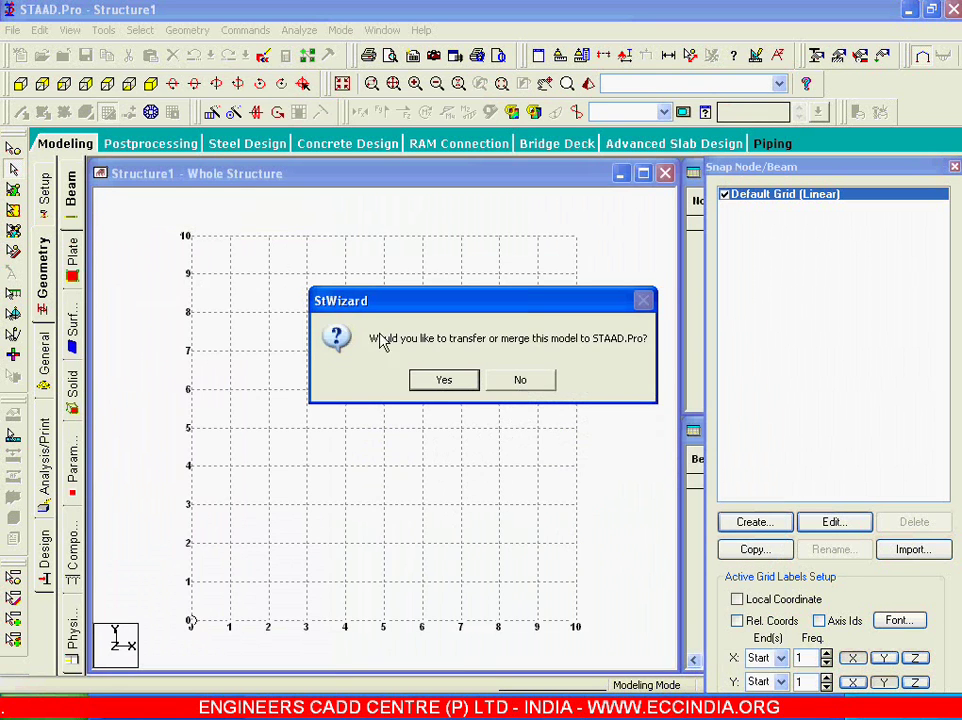
{"action": "left_click", "coordinate": [436, 386]}
{"action": "left_click", "coordinate": [577, 274]}
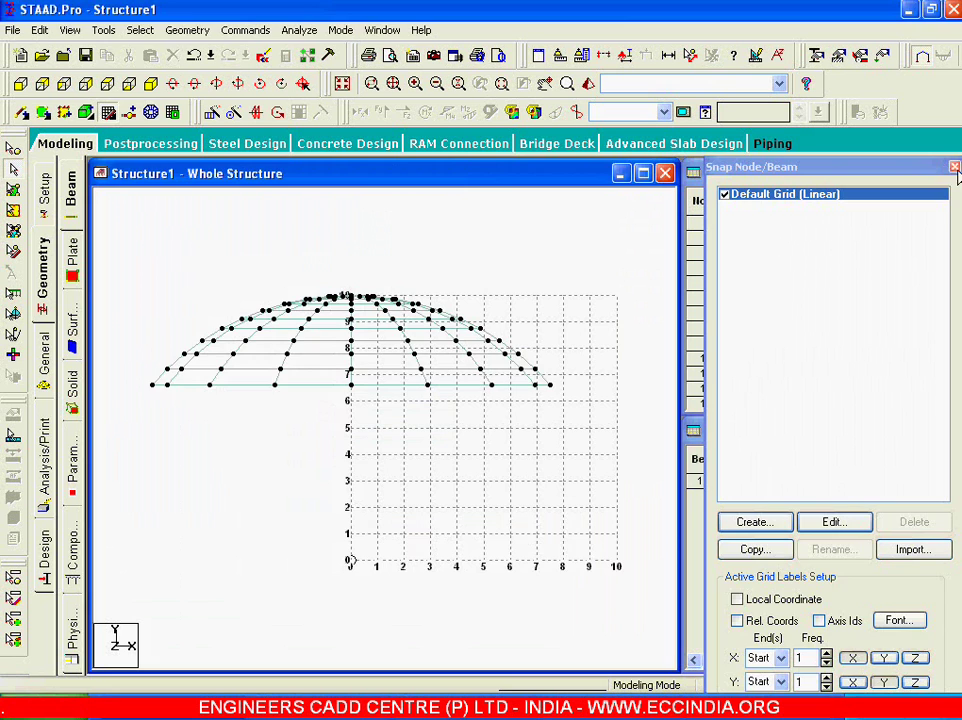
{"action": "left_click", "coordinate": [112, 83]}
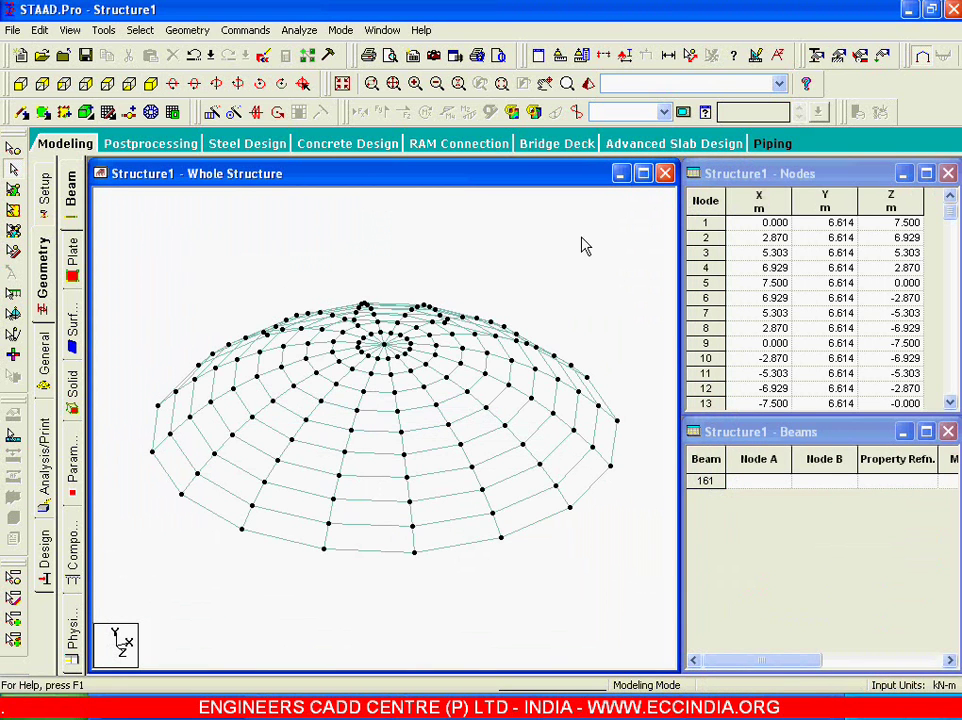
{"action": "left_click", "coordinate": [20, 86]}
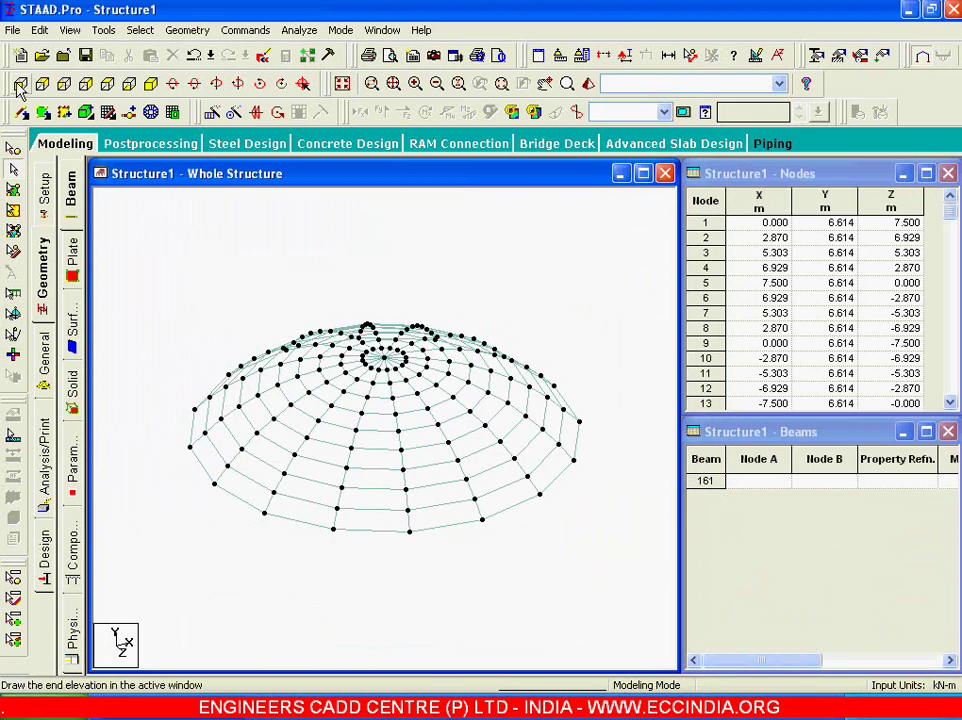
{"action": "left_click", "coordinate": [20, 86]}
{"action": "mouse_move", "coordinate": [371, 342]}
{"action": "middle_mouse_down"}
{"action": "mouse_move", "coordinate": [371, 215]}
{"action": "mouse_move", "coordinate": [343, 243]}
{"action": "middle_mouse_up"}
{"action": "left_click_drag", "start_coordinate": [180, 314], "coordinate": [198, 539]}
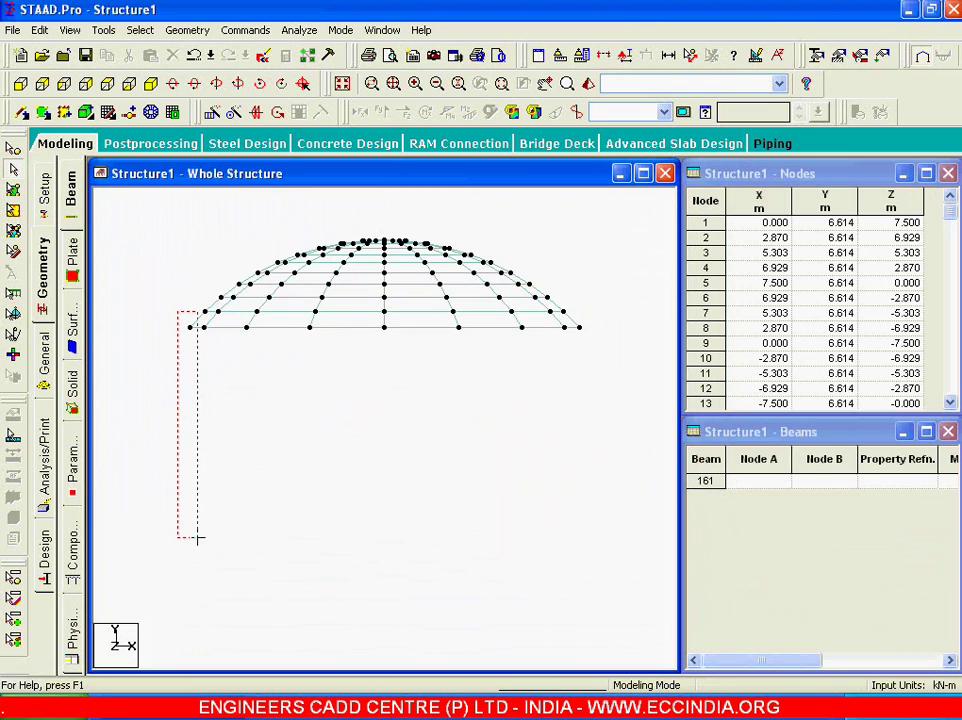
{"action": "left_click_drag", "start_coordinate": [198, 539], "coordinate": [198, 540]}
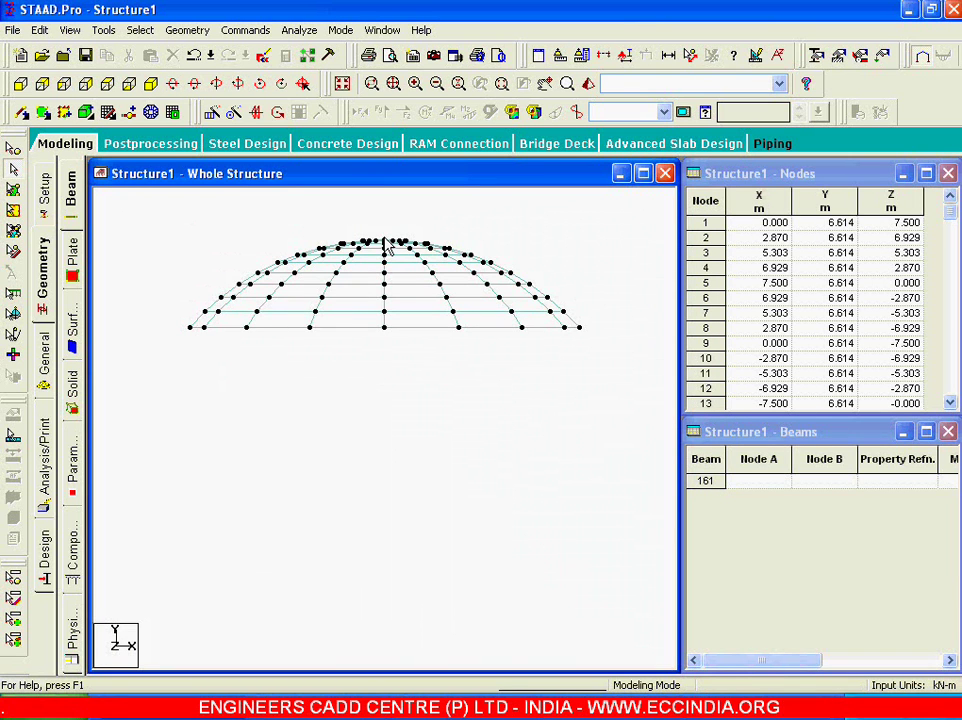
Copy one node on the dome's bottom rim (node 12) and paste it 7 m lower with a negative Y offset
{"action": "left_click", "coordinate": [152, 86]}
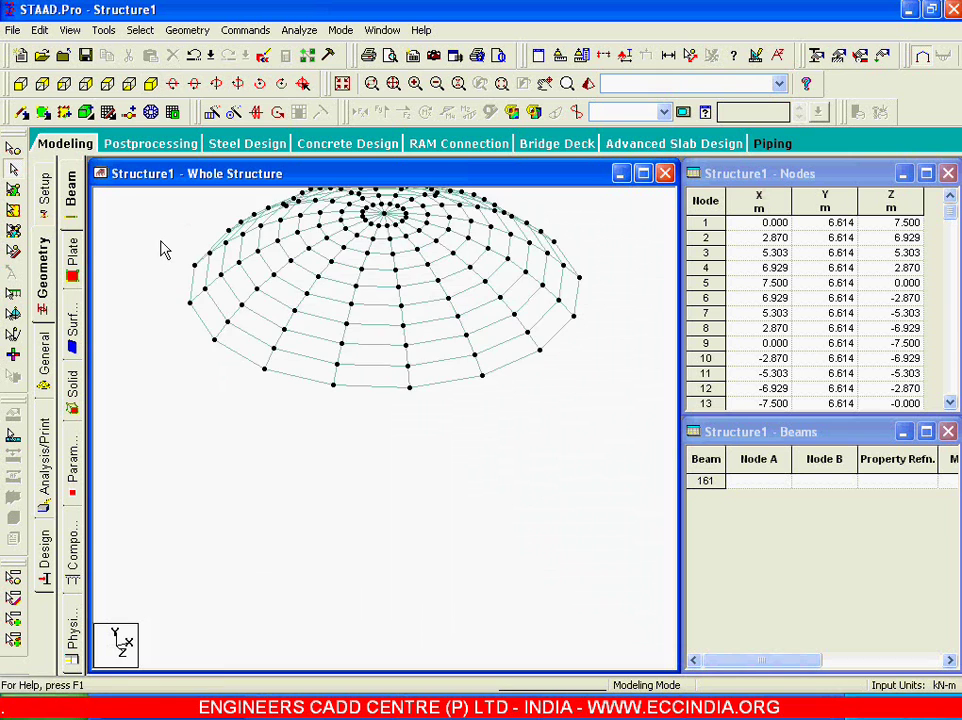
{"action": "key", "text": "Down"}
{"action": "key", "text": "Down"}
{"action": "left_click", "coordinate": [11, 148]}
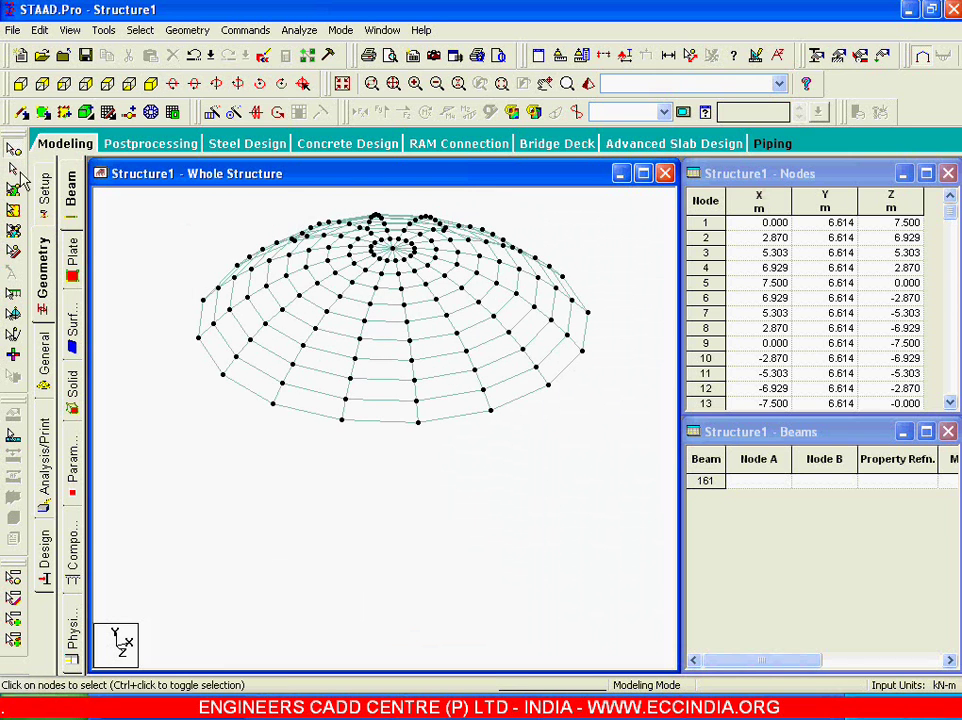
{"action": "left_click", "coordinate": [199, 341]}
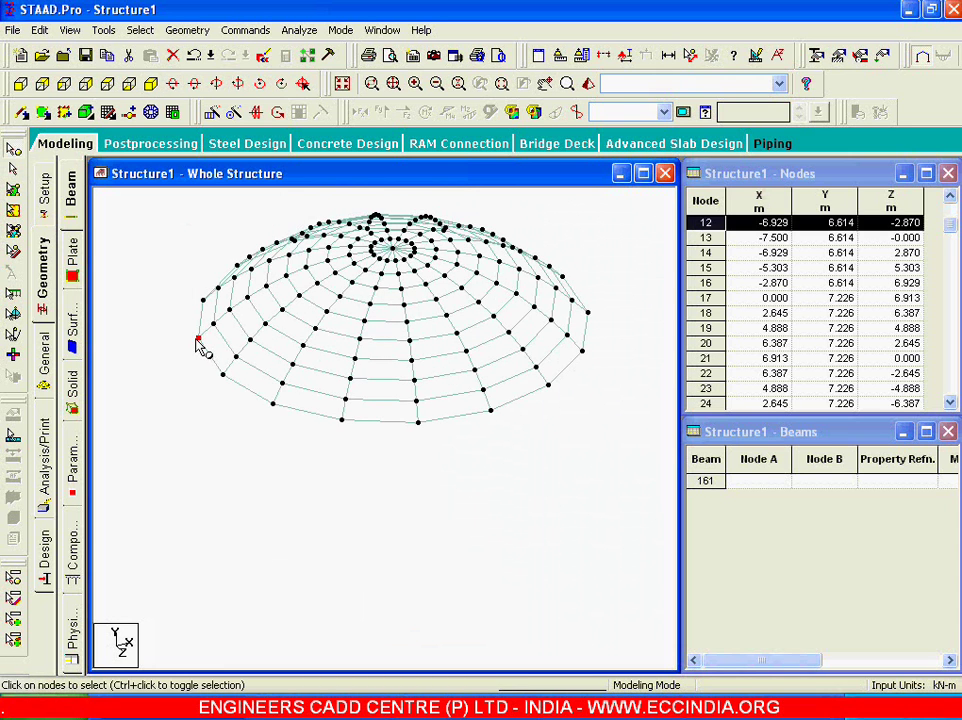
{"action": "right_click", "coordinate": [146, 307]}
{"action": "left_click", "coordinate": [168, 329]}
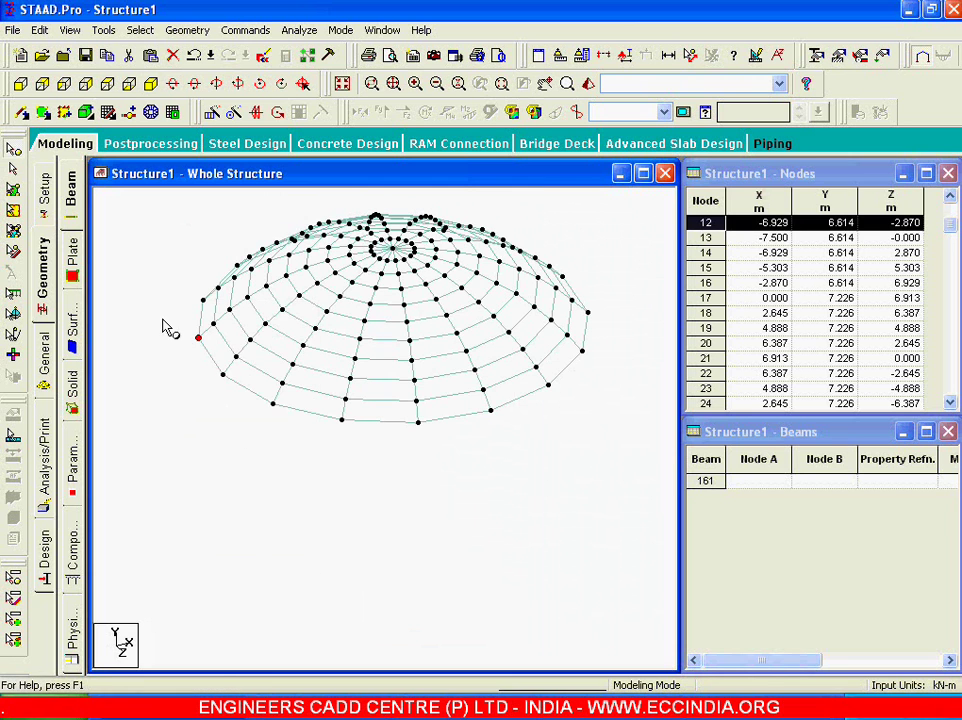
{"action": "right_click", "coordinate": [152, 306]}
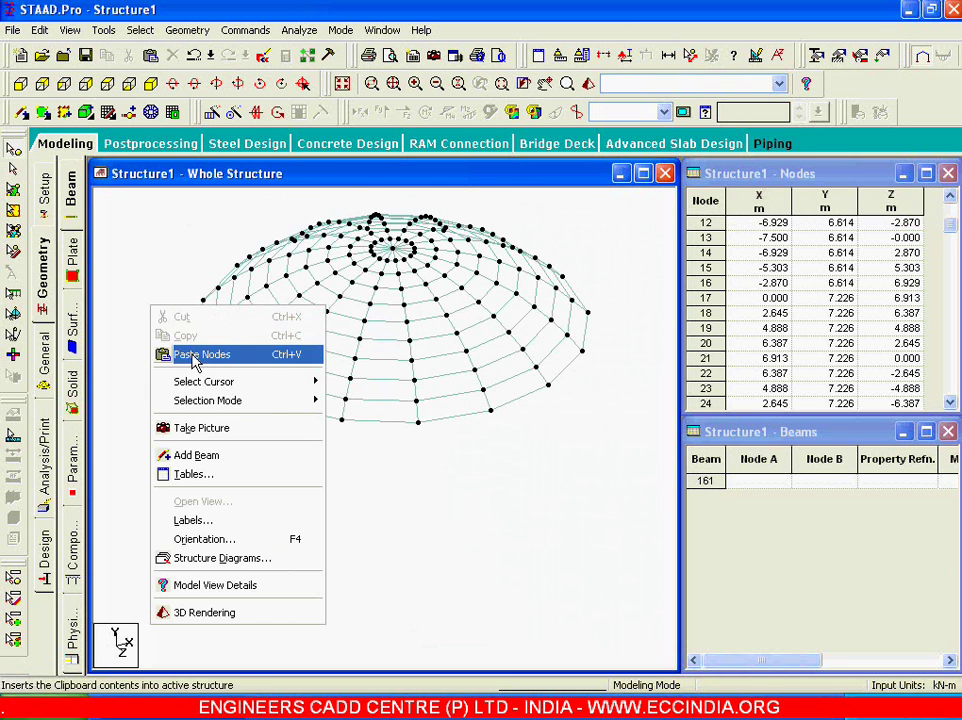
{"action": "left_click", "coordinate": [195, 362]}
{"action": "double_click", "coordinate": [378, 392]}
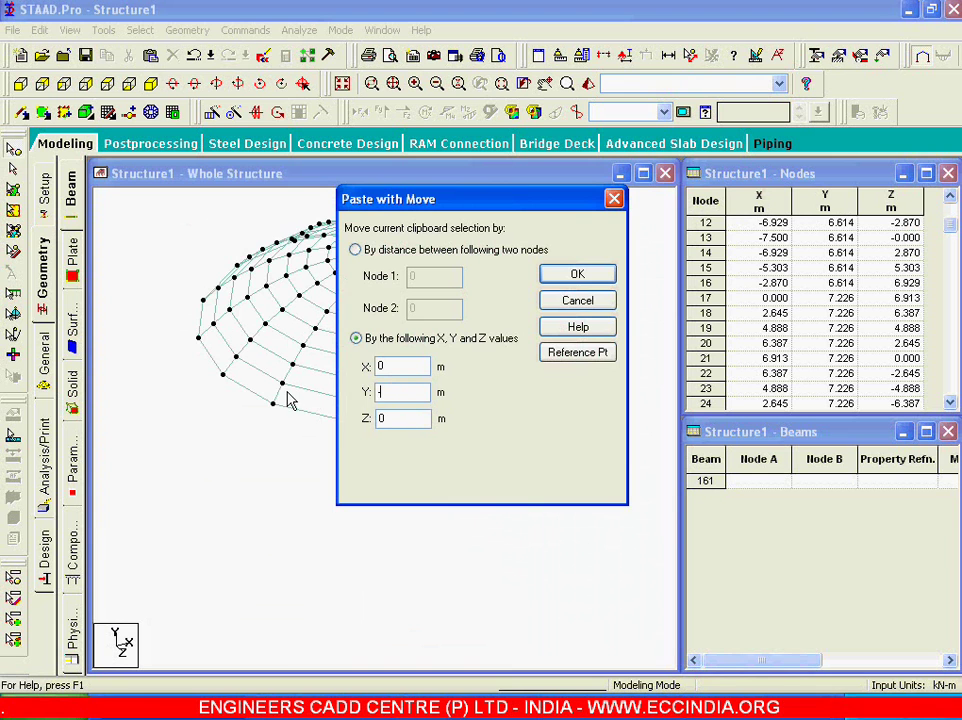
{"action": "left_click", "coordinate": [576, 276]}
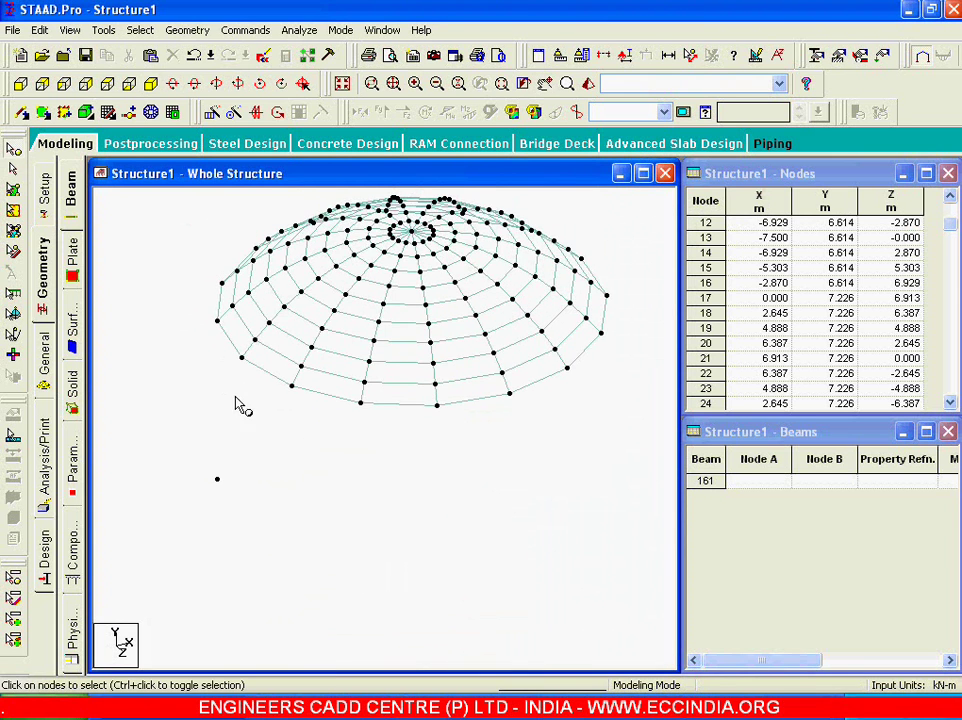
Add a vertical column beam from the rim node to the pasted node below it
{"action": "right_click", "coordinate": [167, 367]}
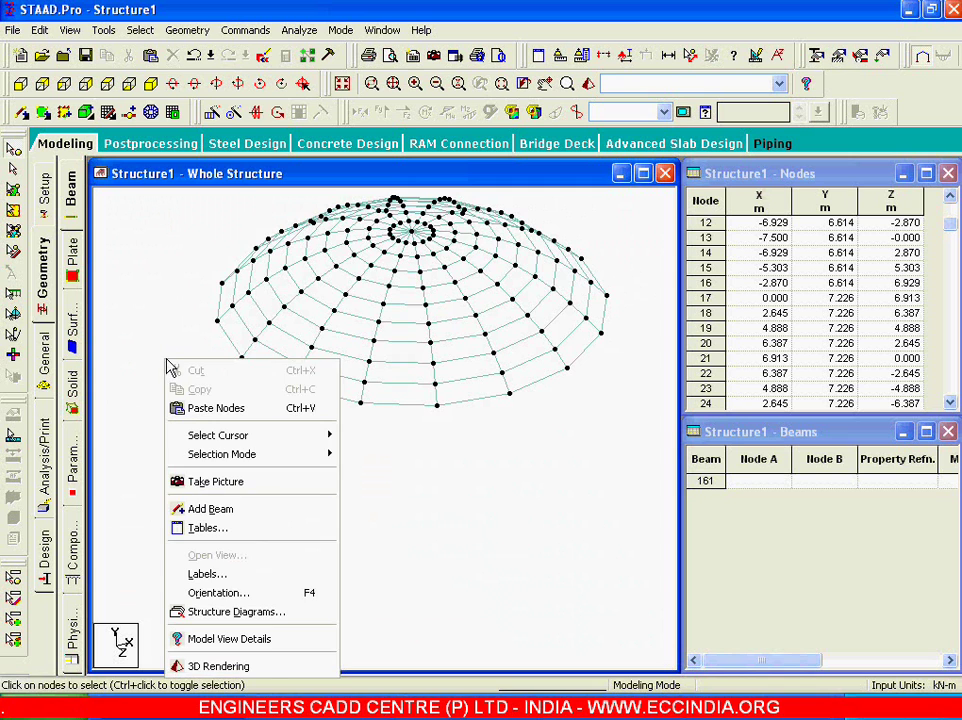
{"action": "left_click", "coordinate": [212, 509]}
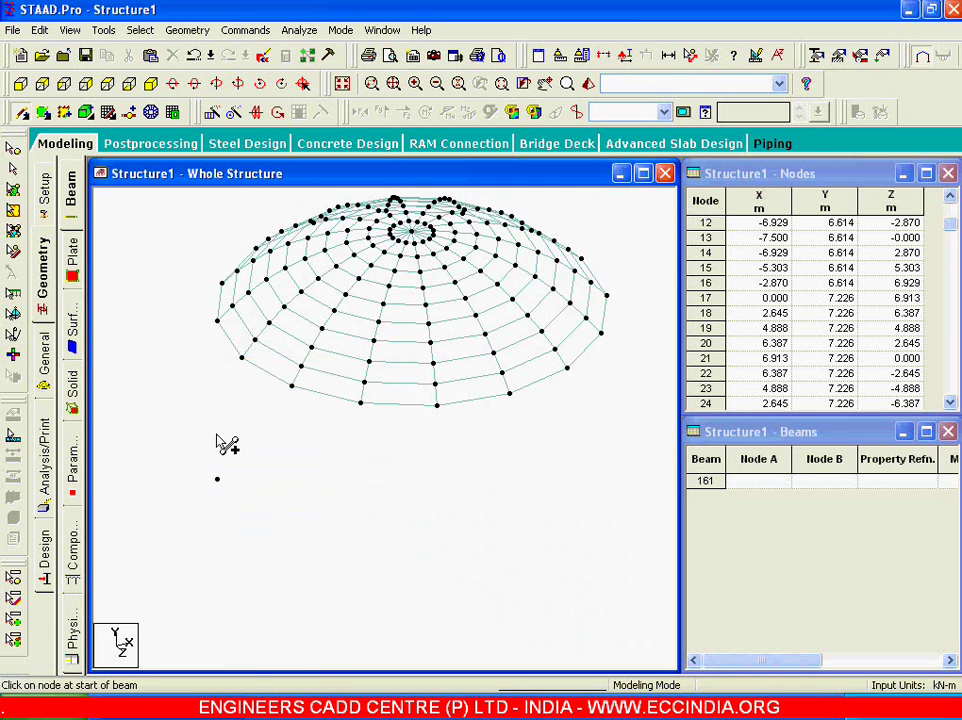
{"action": "left_click_drag", "start_coordinate": [217, 321], "coordinate": [218, 481]}
Insert a midpoint node at 3.5 m into the column beam
{"action": "left_click", "coordinate": [13, 168]}
{"action": "left_click", "coordinate": [217, 400]}
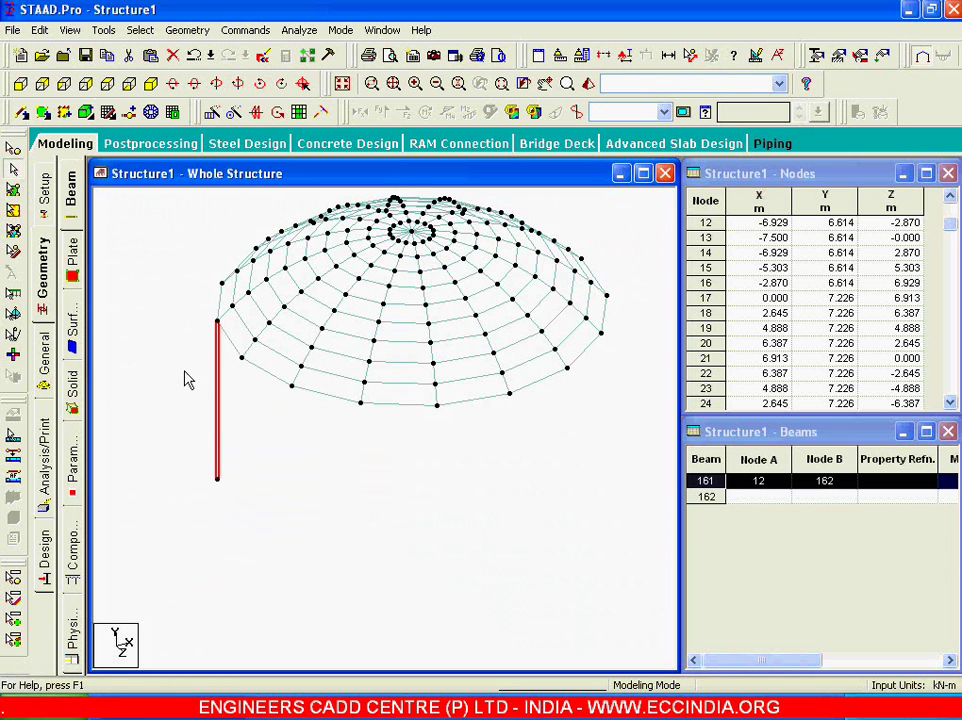
{"action": "right_click", "coordinate": [176, 370]}
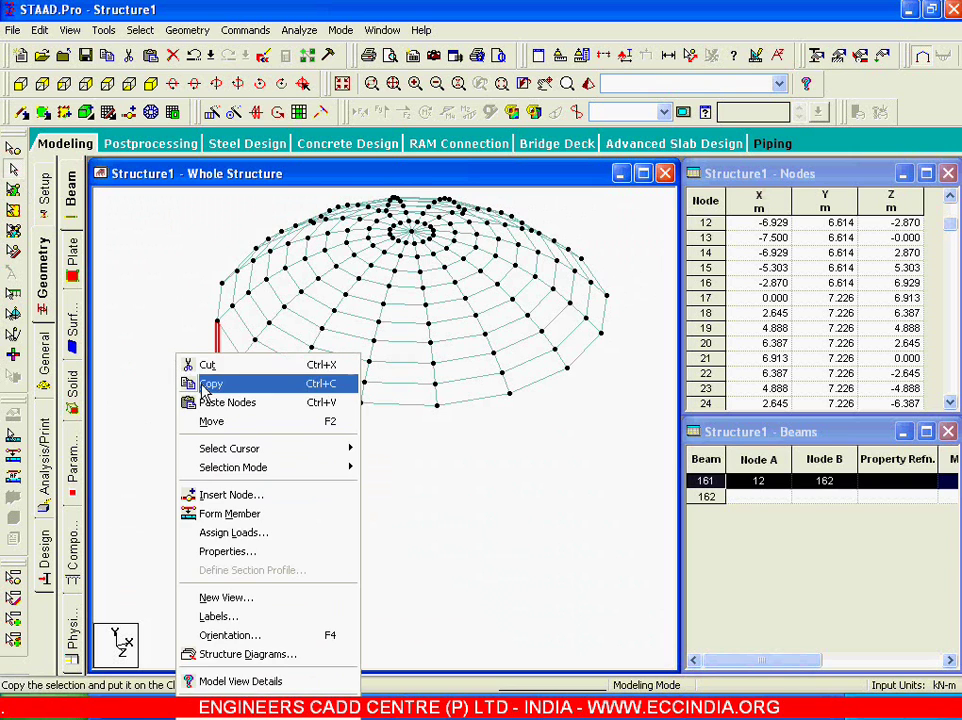
{"action": "left_click", "coordinate": [247, 495]}
{"action": "left_click", "coordinate": [416, 434]}
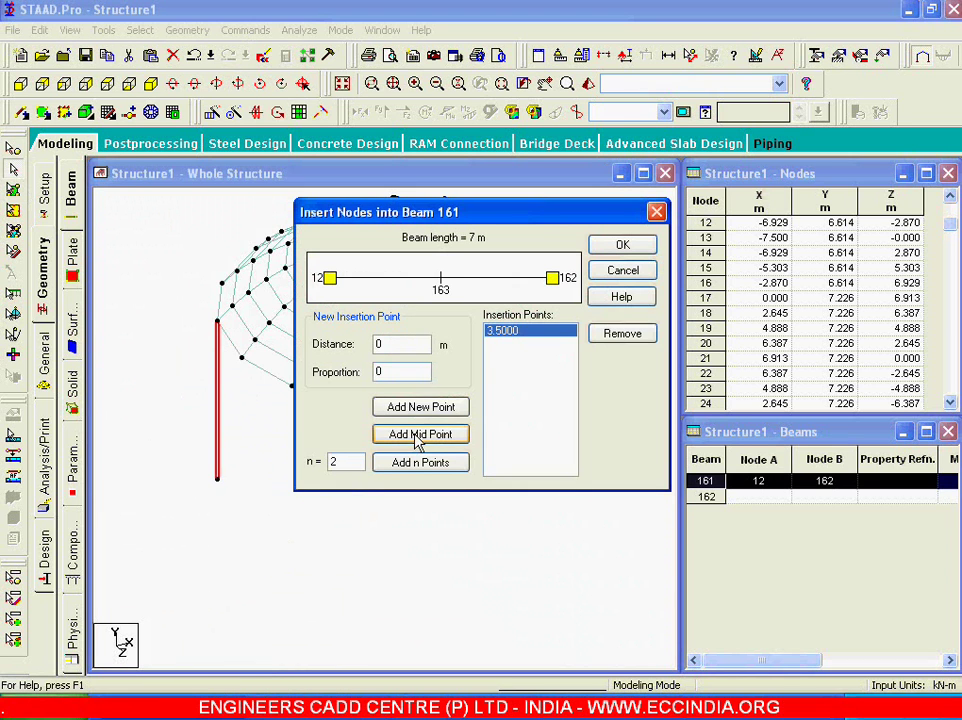
{"action": "left_click", "coordinate": [619, 247]}
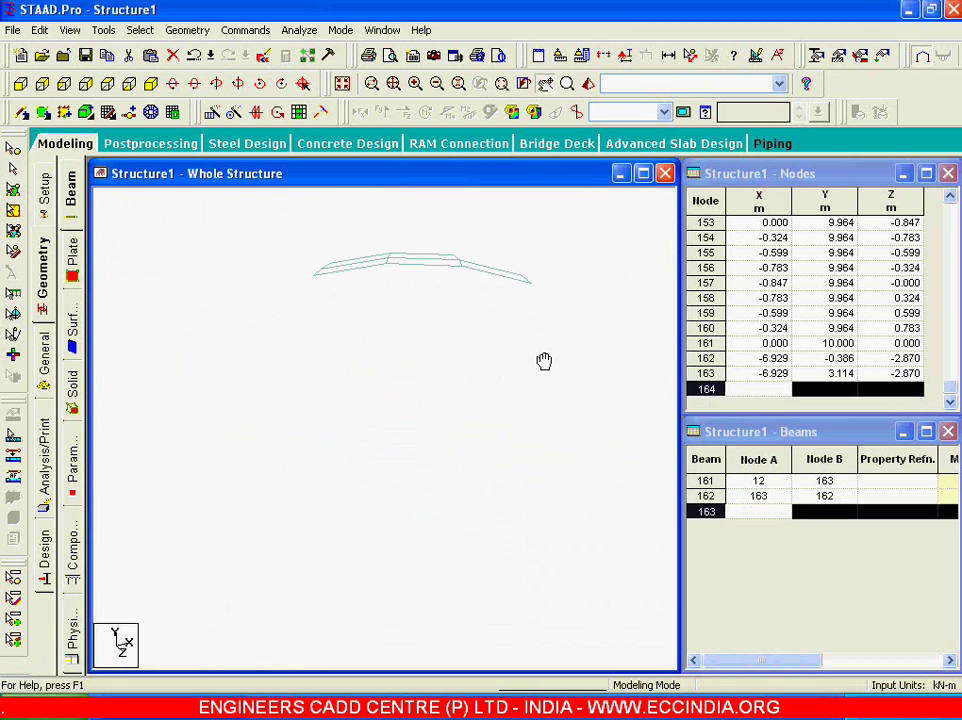
Look up the node number of the dome's apex node in the nodes table, and clear the selection
{"action": "left_click", "coordinate": [13, 169]}
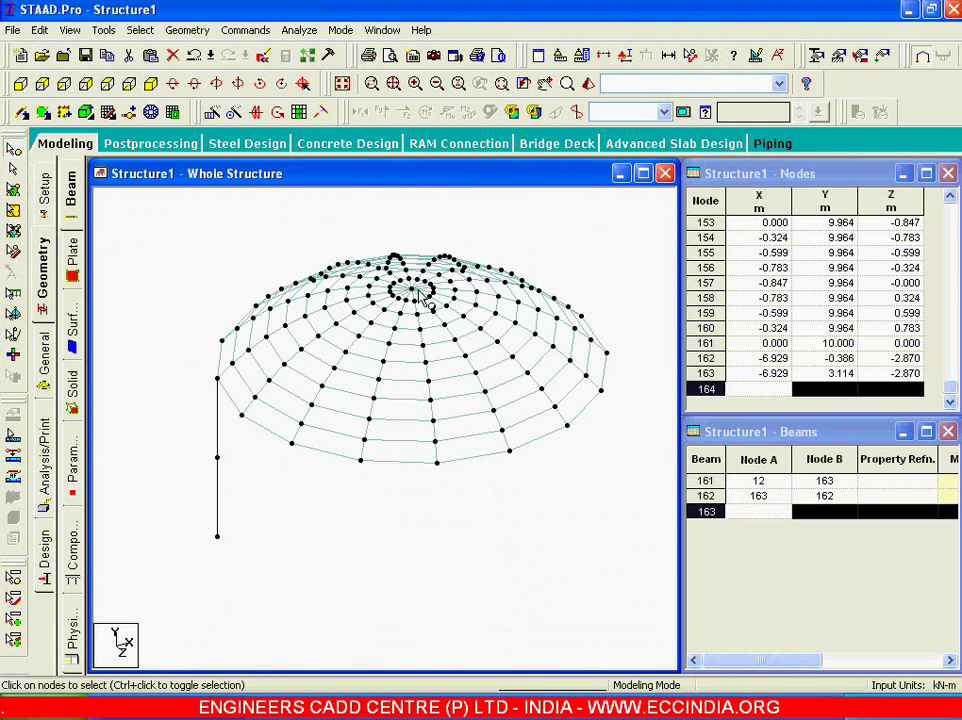
{"action": "left_click", "coordinate": [412, 291]}
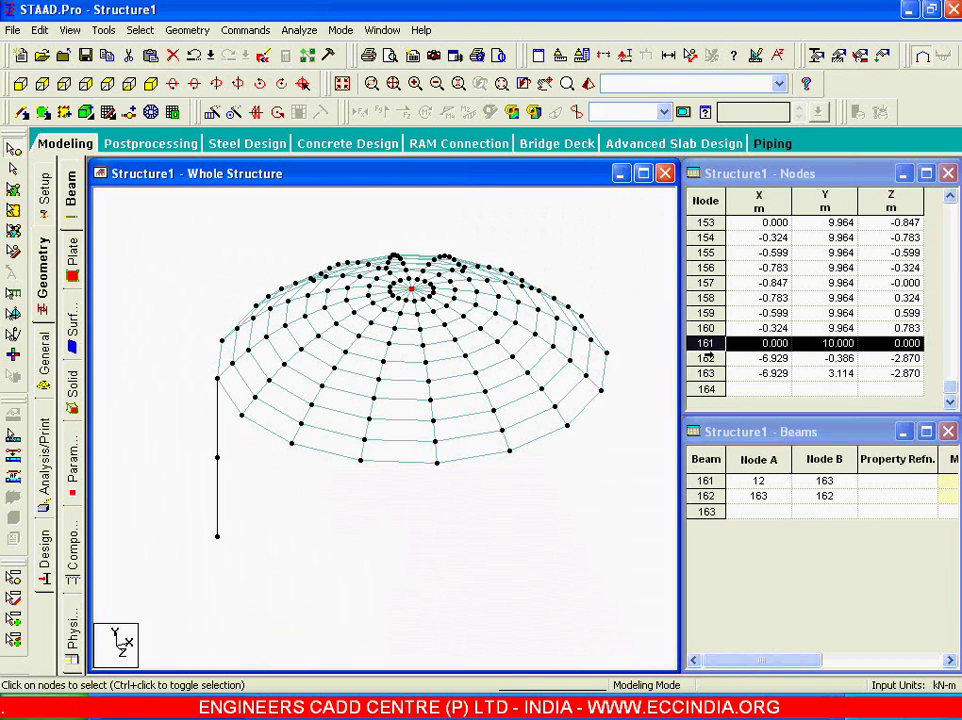
{"action": "left_click", "coordinate": [580, 279]}
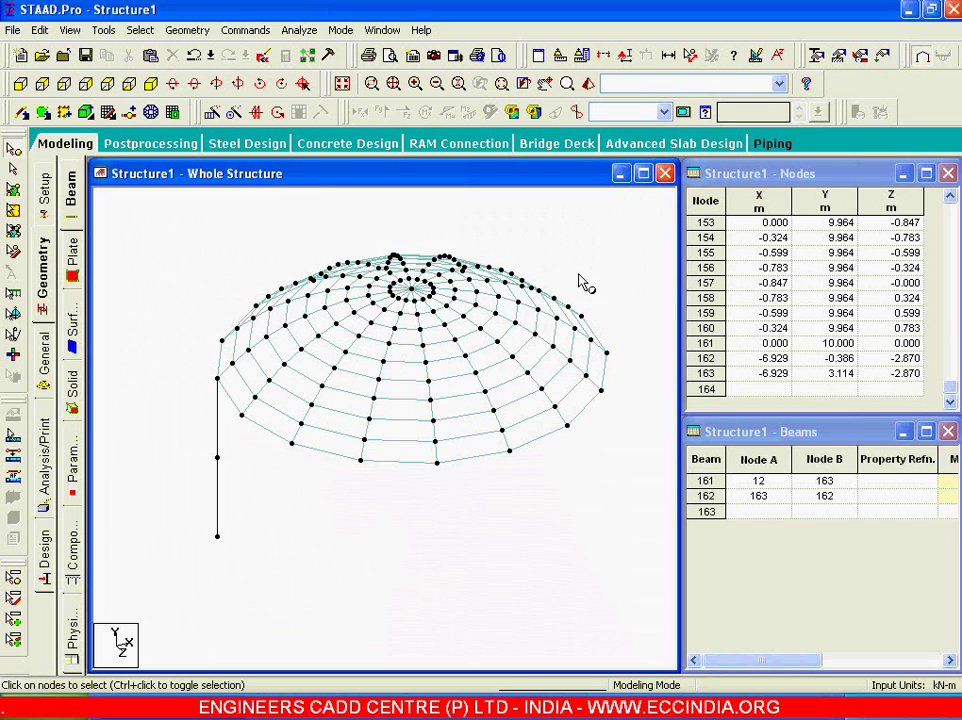
Circularly repeat both column segments about the Y axis through node 161, over 360 degrees in 16 steps, with linked steps and open base
{"action": "left_click", "coordinate": [13, 189]}
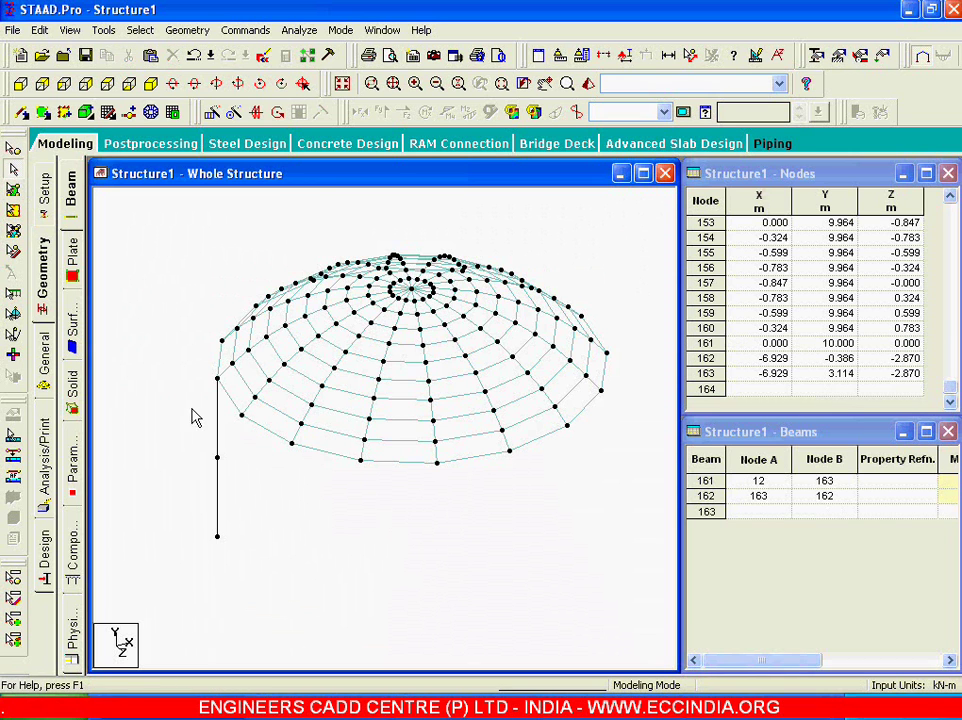
{"action": "left_click", "coordinate": [218, 440]}
{"action": "left_click", "coordinate": [217, 498], "text": "ctrl"}
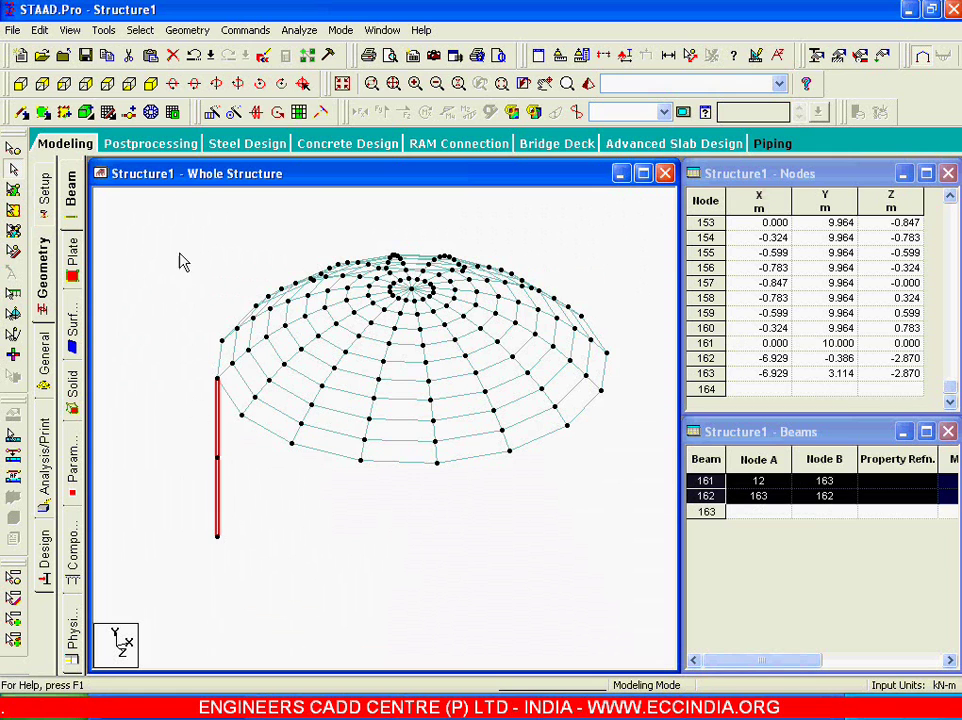
{"action": "left_click", "coordinate": [185, 36]}
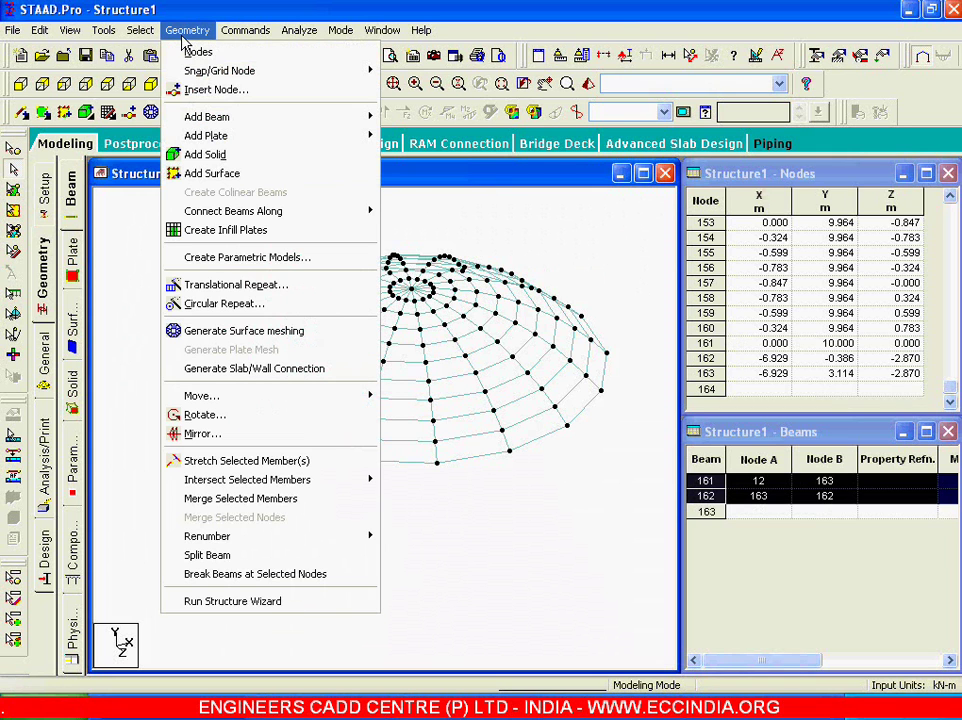
{"action": "left_click", "coordinate": [222, 303]}
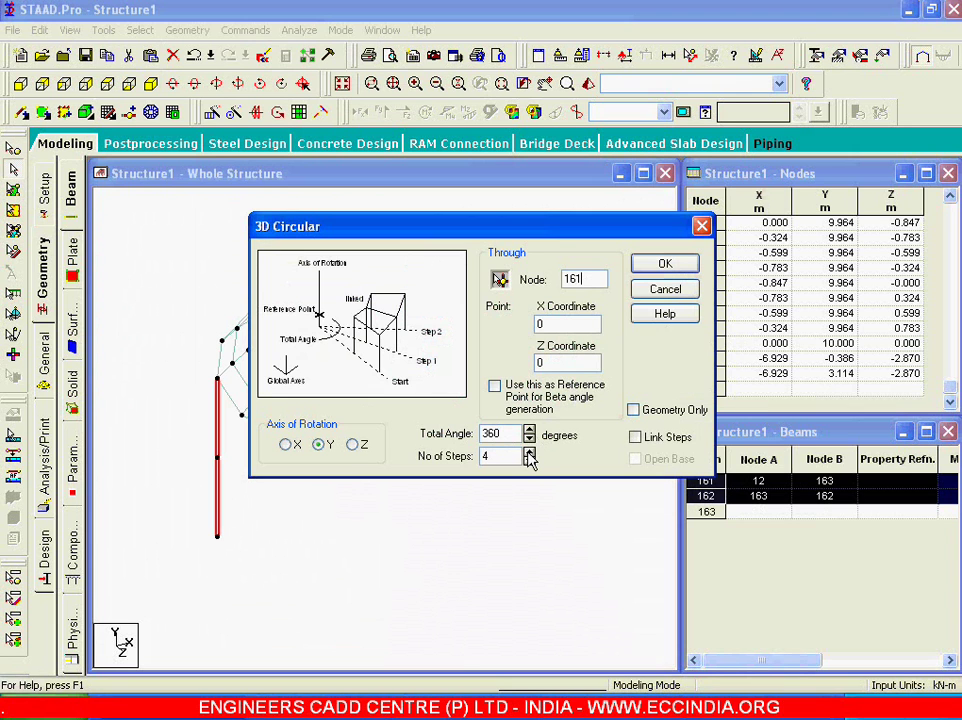
{"action": "left_click", "coordinate": [636, 438]}
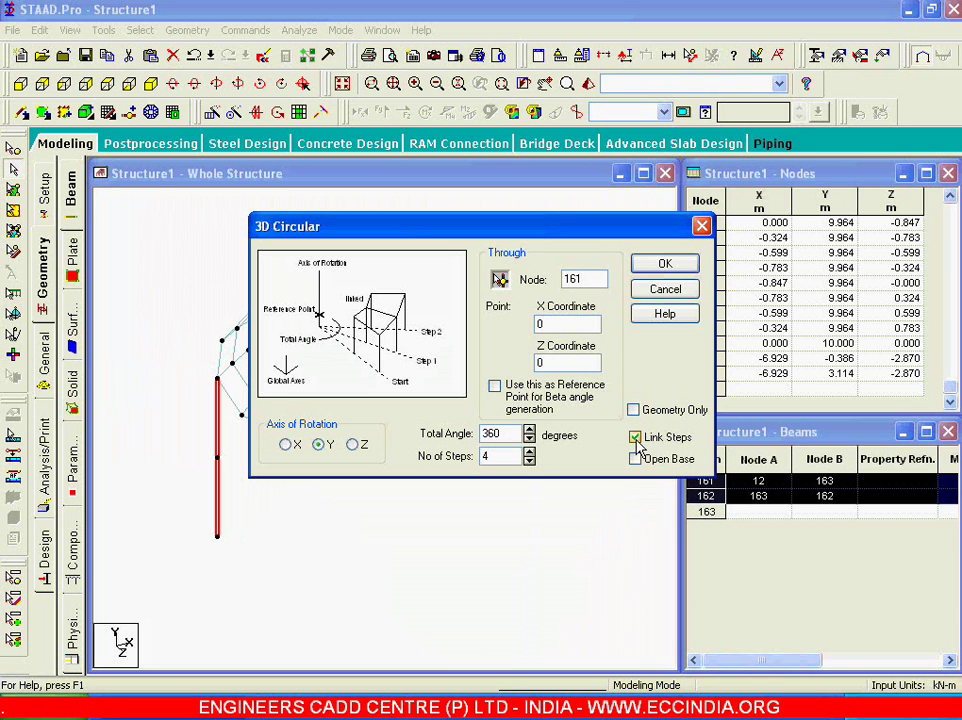
{"action": "left_click_drag", "start_coordinate": [603, 230], "coordinate": [823, 126]}
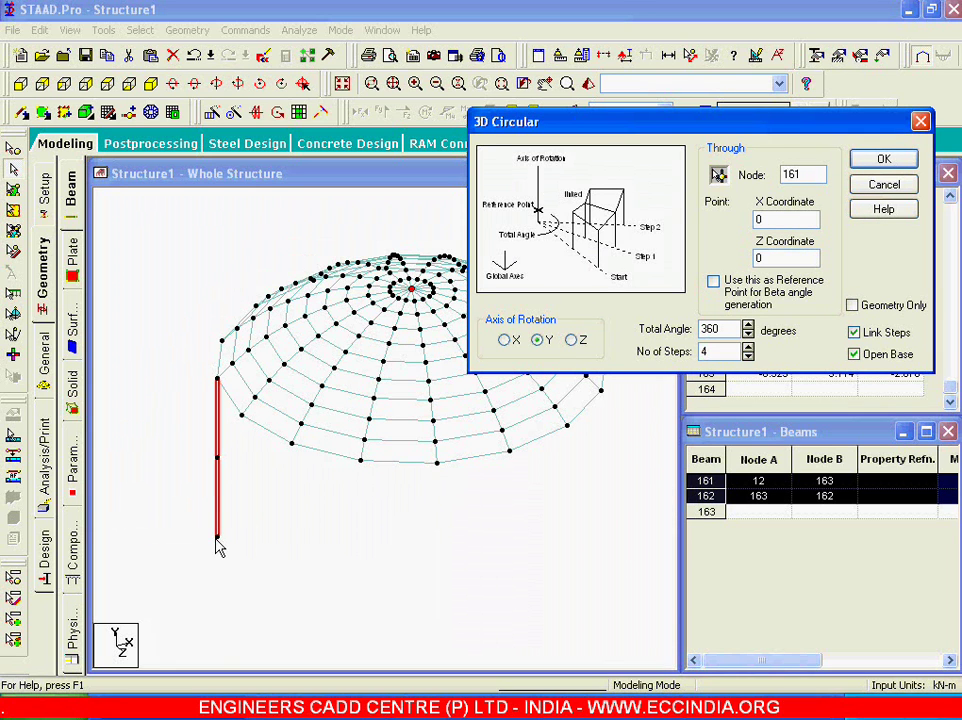
{"action": "left_click", "coordinate": [748, 348]}
{"action": "left_click", "coordinate": [880, 163]}
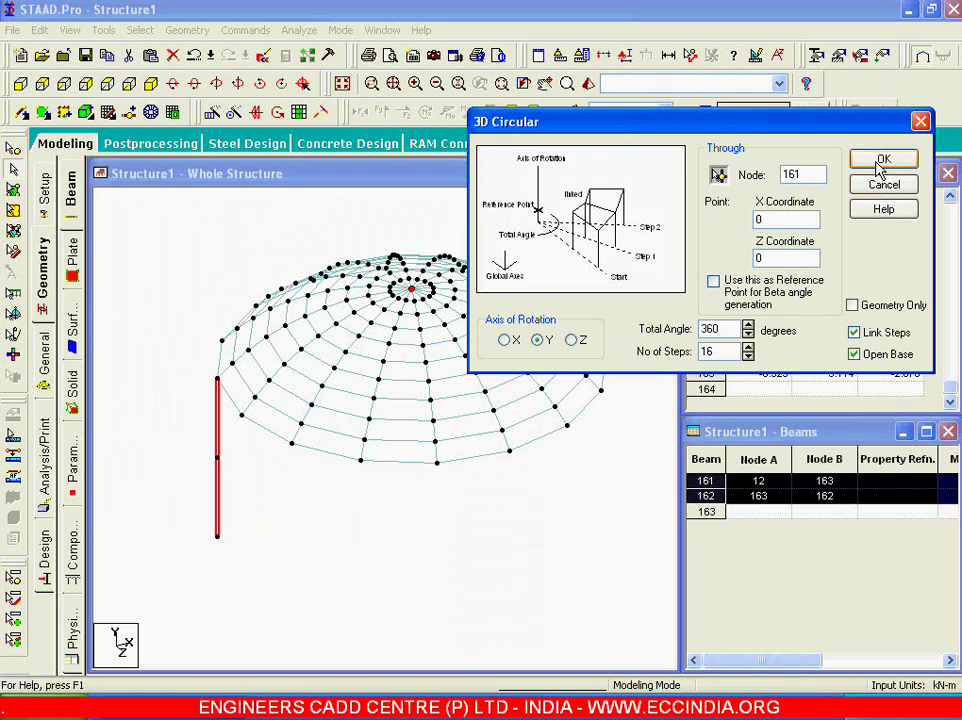
{"action": "left_click", "coordinate": [805, 173]}
{"action": "left_click", "coordinate": [540, 339]}
{"action": "left_click", "coordinate": [888, 159]}
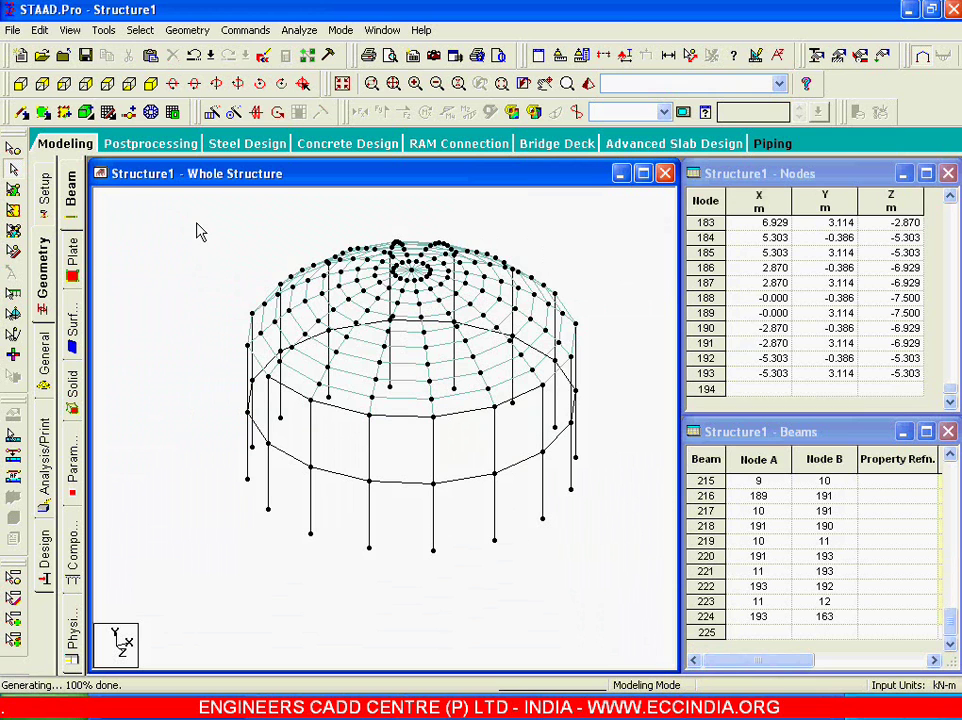
Examine the ring beams at the dome's rim and column mid-height from the front, and the dome-to-column connections in isometric view
{"action": "left_click_drag", "start_coordinate": [196, 219], "coordinate": [608, 584]}
{"action": "left_click", "coordinate": [20, 83]}
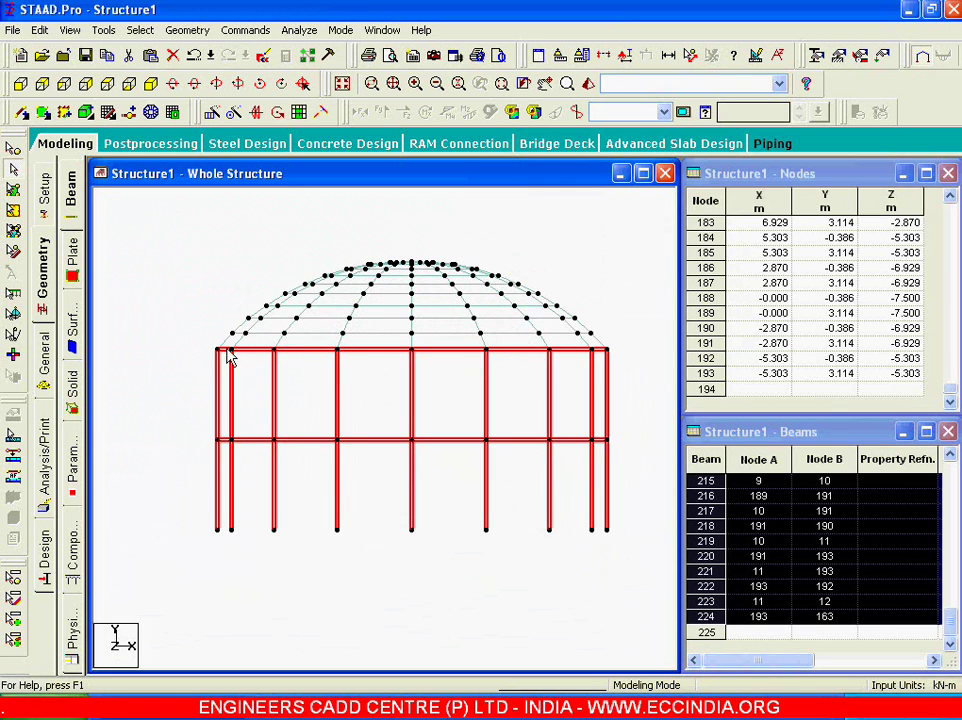
{"action": "left_click_drag", "start_coordinate": [169, 331], "coordinate": [645, 363]}
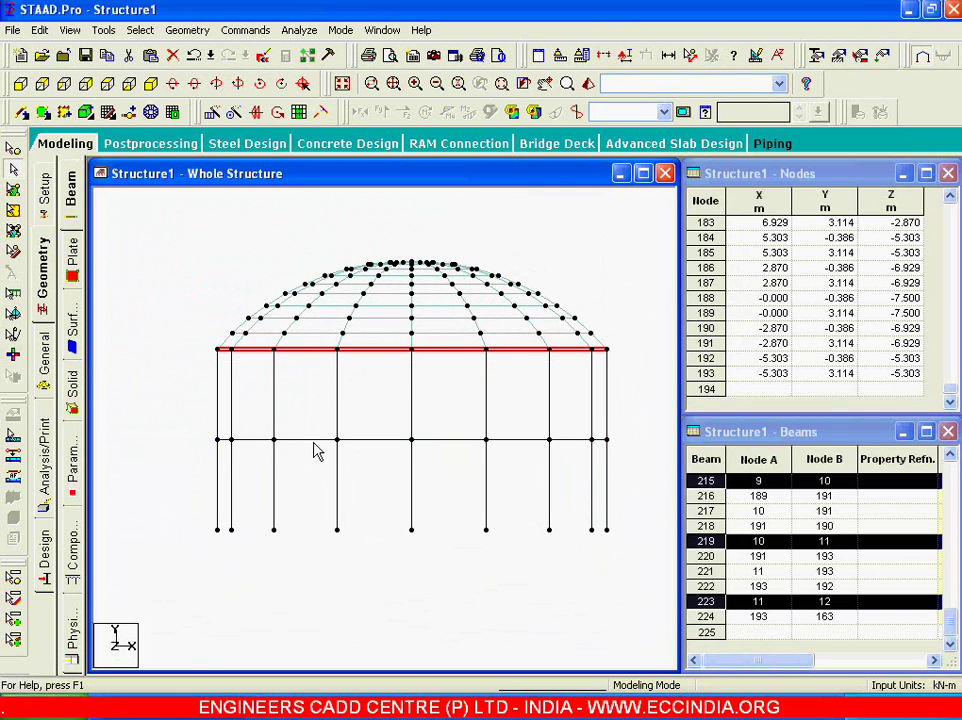
{"action": "left_click_drag", "start_coordinate": [187, 415], "coordinate": [656, 457]}
{"action": "left_click", "coordinate": [449, 376]}
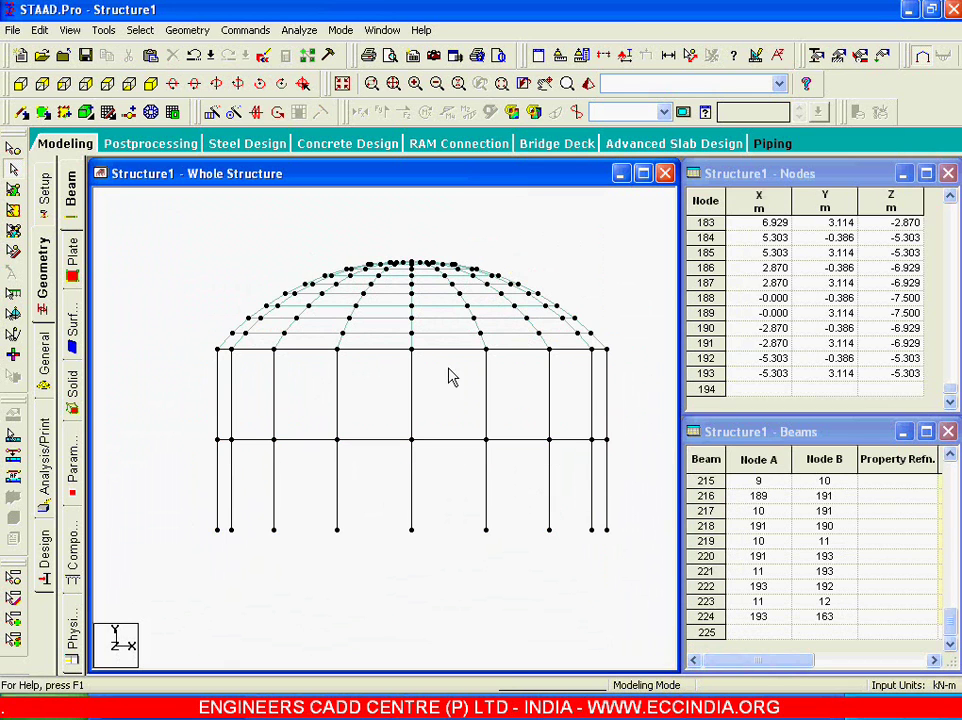
{"action": "left_click", "coordinate": [150, 84]}
{"action": "scroll", "coordinate": [162, 198], "scroll_direction": "up", "scroll_amount": 1}
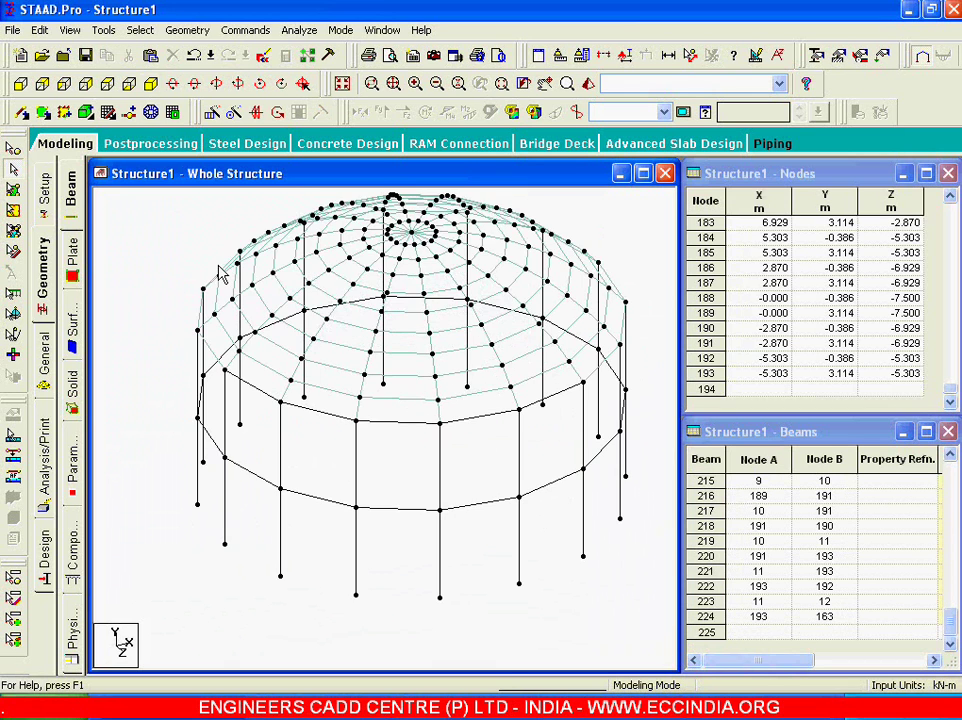
{"action": "scroll", "coordinate": [300, 320], "scroll_direction": "up", "scroll_amount": 1}
{"action": "scroll", "coordinate": [312, 332], "scroll_direction": "up", "scroll_amount": 1}
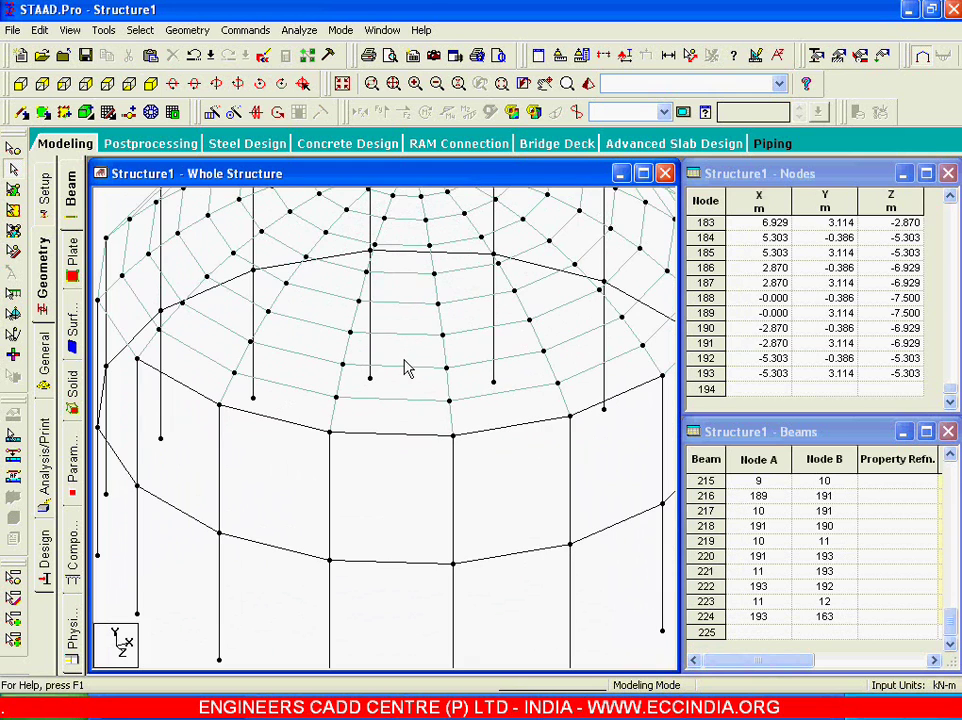
{"action": "scroll", "coordinate": [410, 347], "scroll_direction": "up", "scroll_amount": 1}
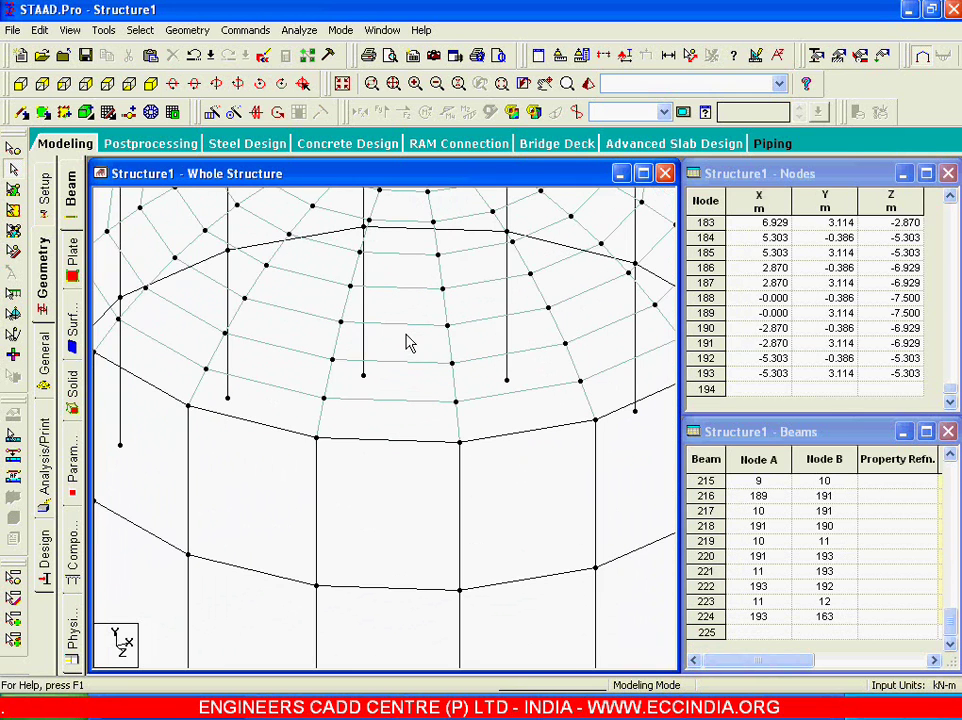
{"action": "scroll", "coordinate": [408, 335], "scroll_direction": "down", "scroll_amount": 3}
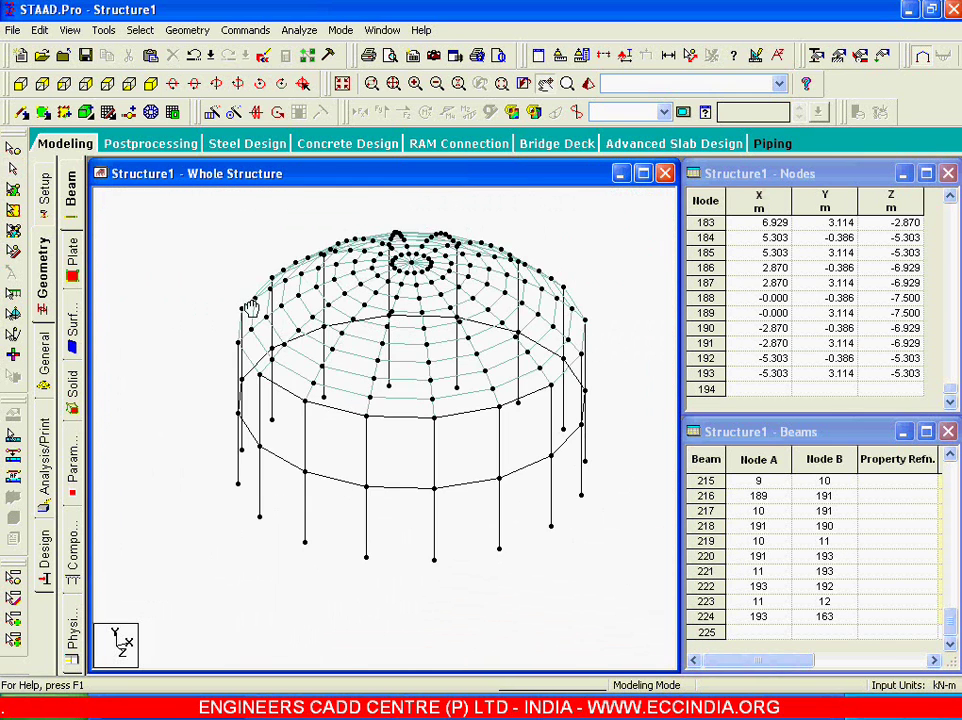
{"action": "middle_click_drag", "start_coordinate": [250, 308], "coordinate": [260, 318]}
Set the default plate colour to red and the default plate back colour to blue, and apply the structure diagram settings
{"action": "right_click", "coordinate": [172, 260]}
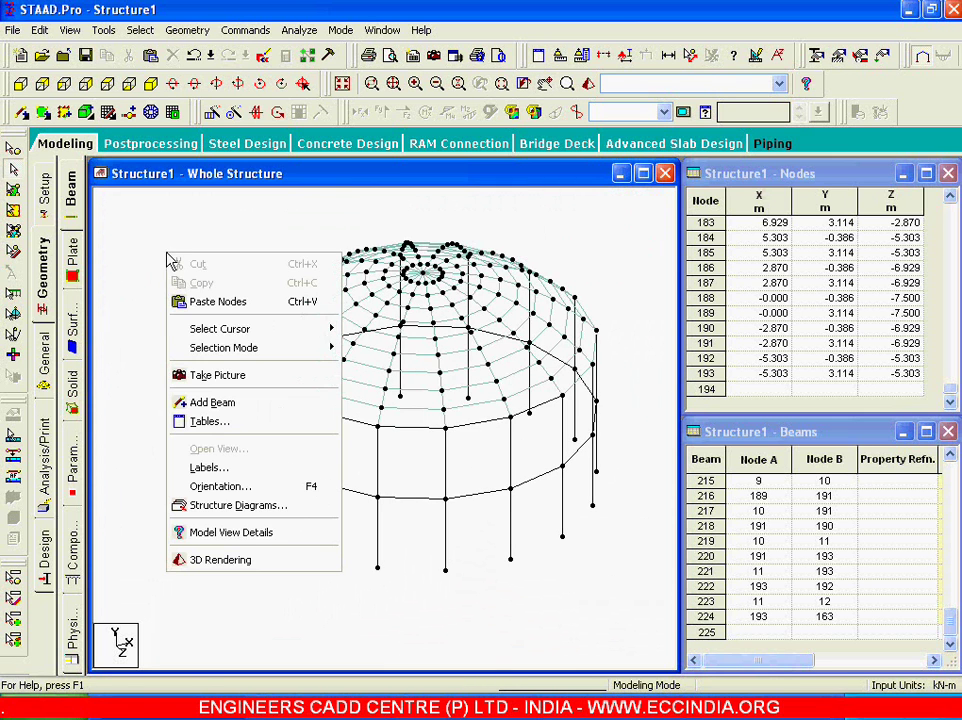
{"action": "left_click", "coordinate": [222, 467]}
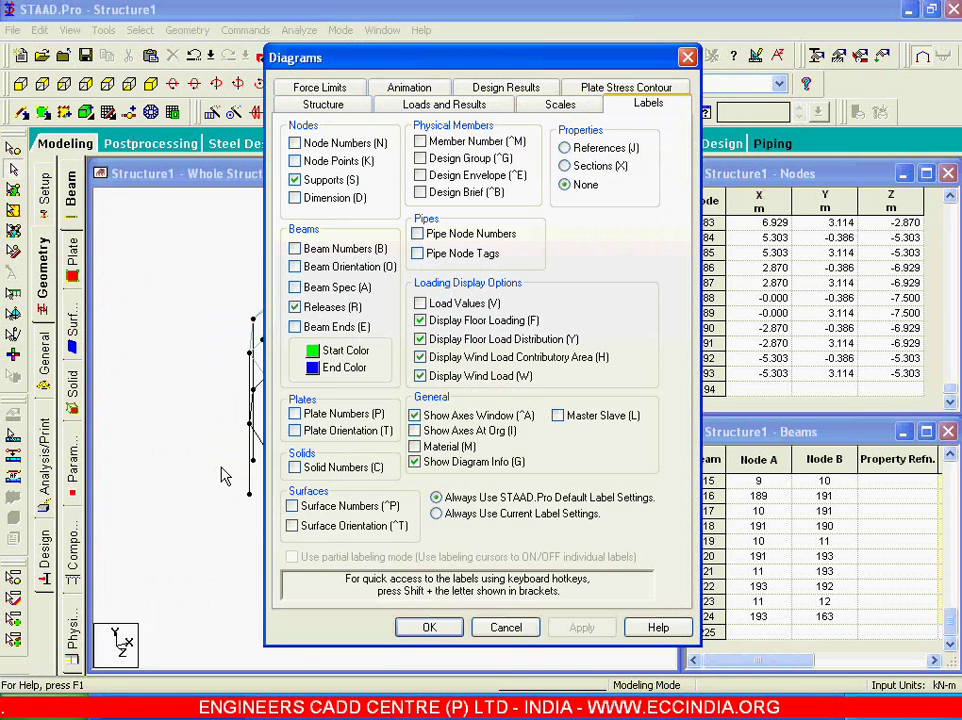
{"action": "left_click", "coordinate": [345, 108]}
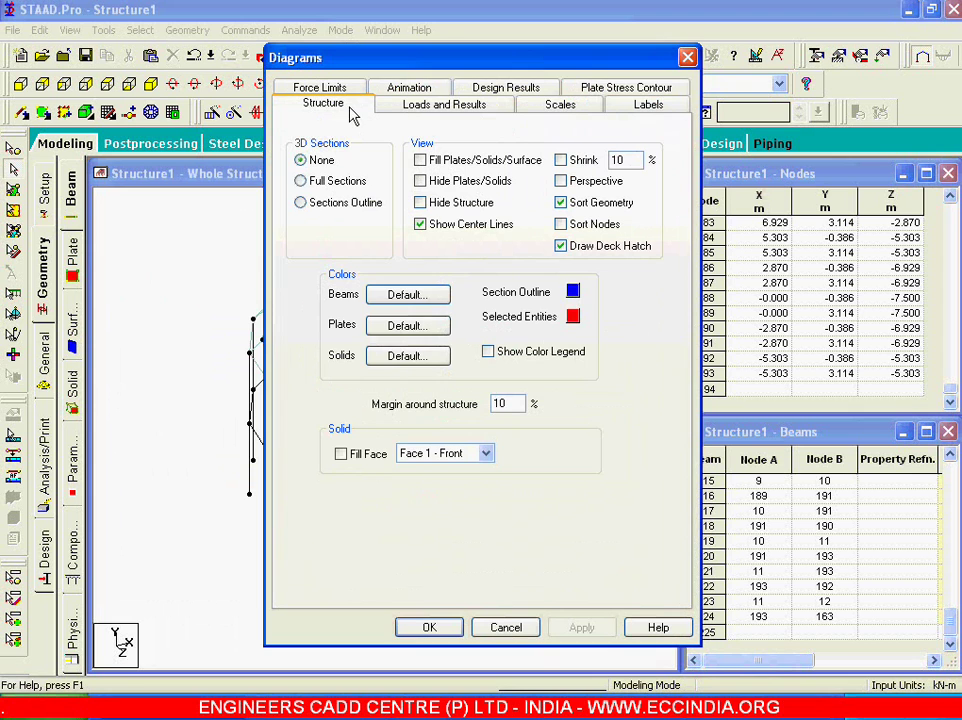
{"action": "left_click", "coordinate": [393, 326]}
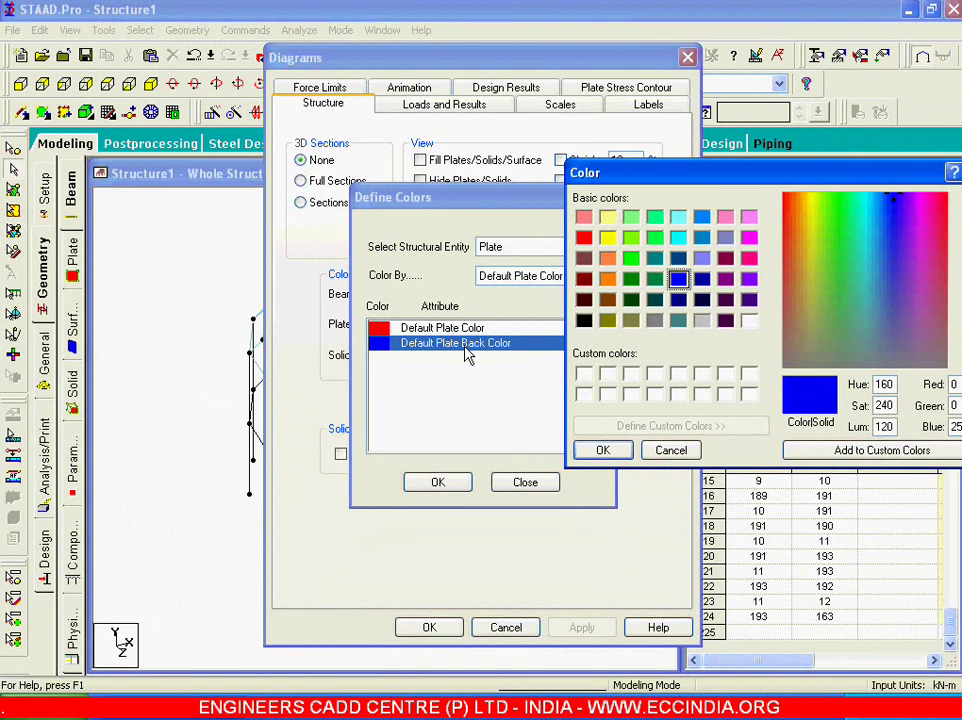
{"action": "left_click", "coordinate": [622, 451]}
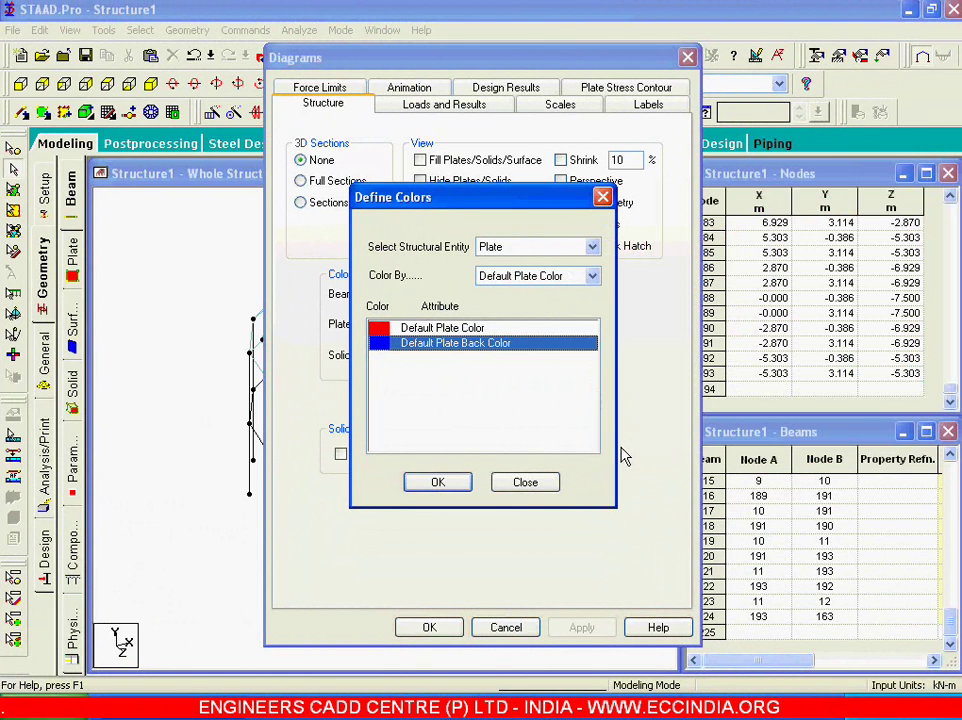
{"action": "left_click", "coordinate": [437, 483]}
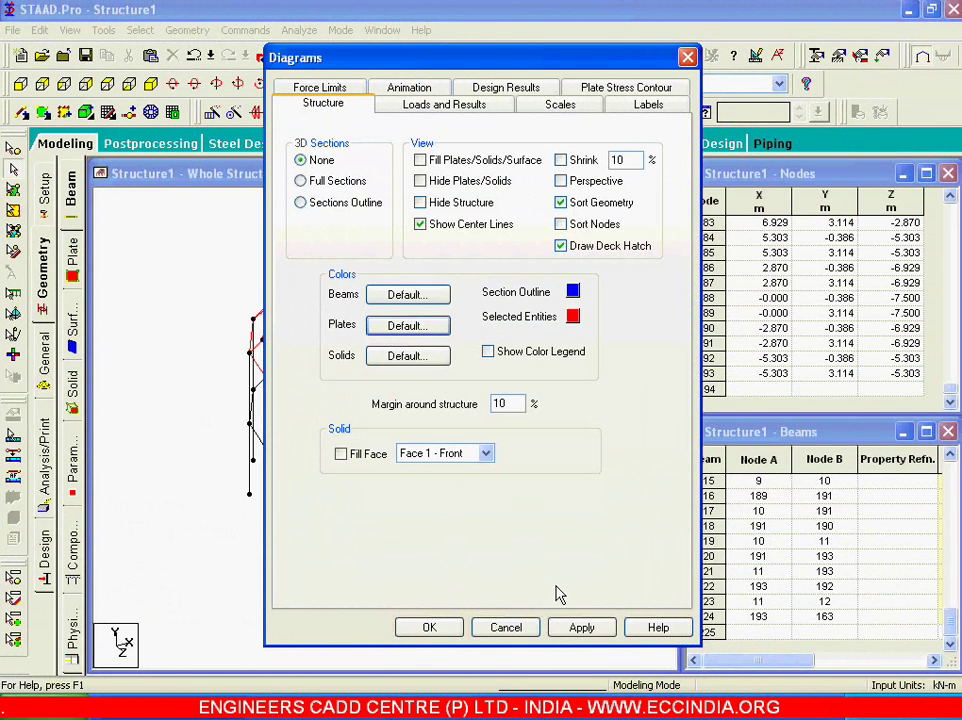
{"action": "left_click", "coordinate": [580, 627]}
{"action": "left_click", "coordinate": [429, 627]}
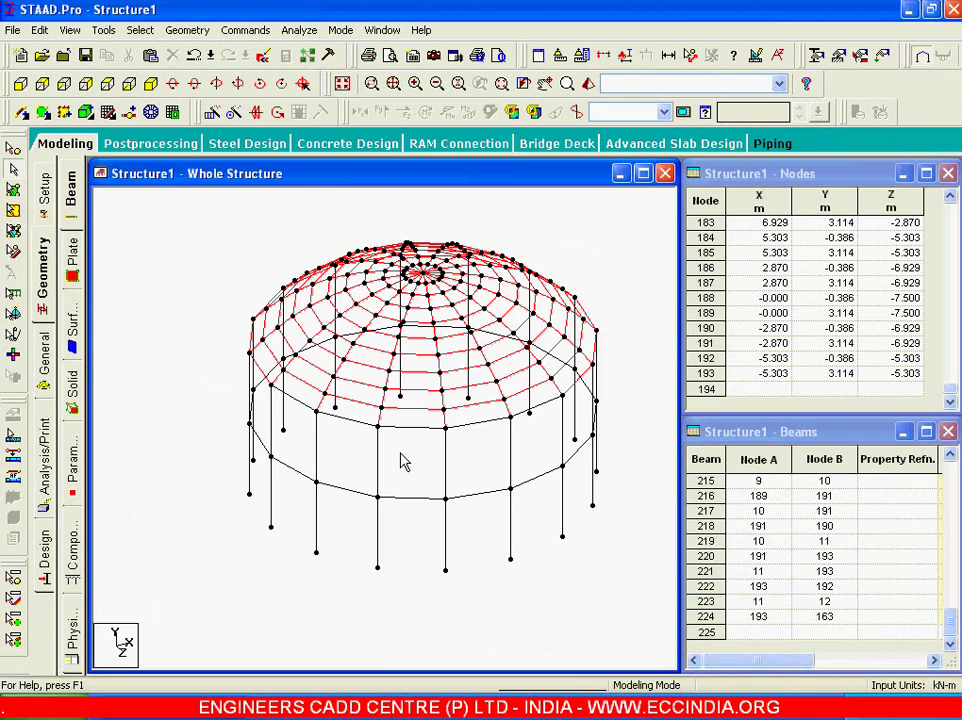
Inspect the recoloured dome plates from rotated angles and return to the isometric view
{"action": "key", "text": "Right"}
{"action": "key", "text": "Right"}
{"action": "key", "text": "Right"}
{"action": "key", "text": "Right"}
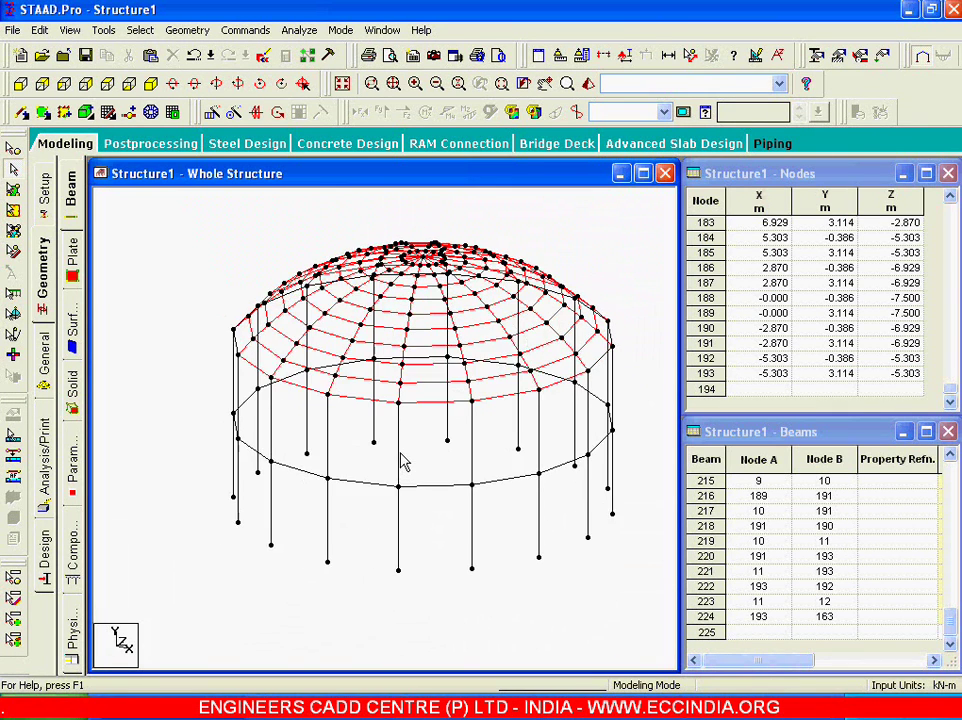
{"action": "key", "text": "Up"}
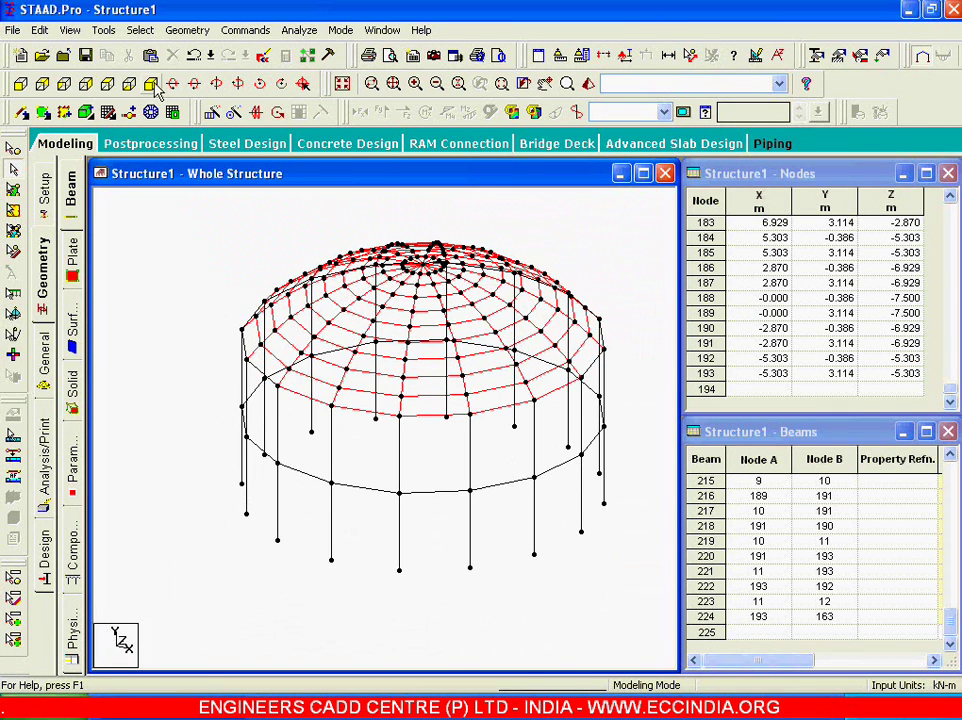
{"action": "left_click", "coordinate": [107, 62]}
Select one plate in the dome's lowest ring, above the front columns, and open it on its own in a new view
{"action": "left_click", "coordinate": [13, 210]}
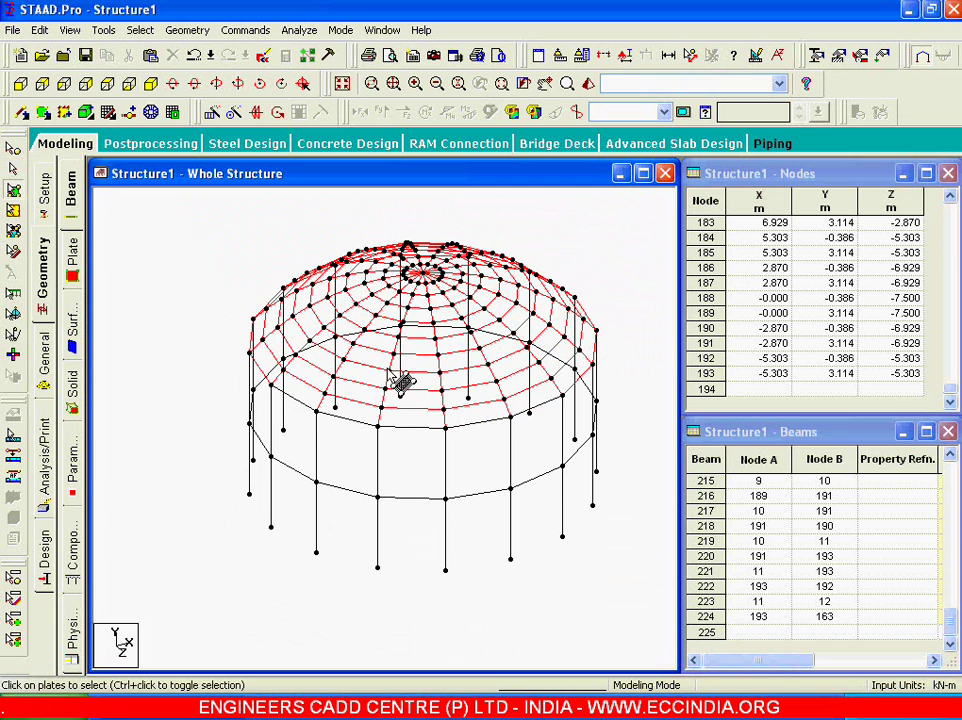
{"action": "left_click", "coordinate": [421, 419]}
{"action": "right_click", "coordinate": [213, 272]}
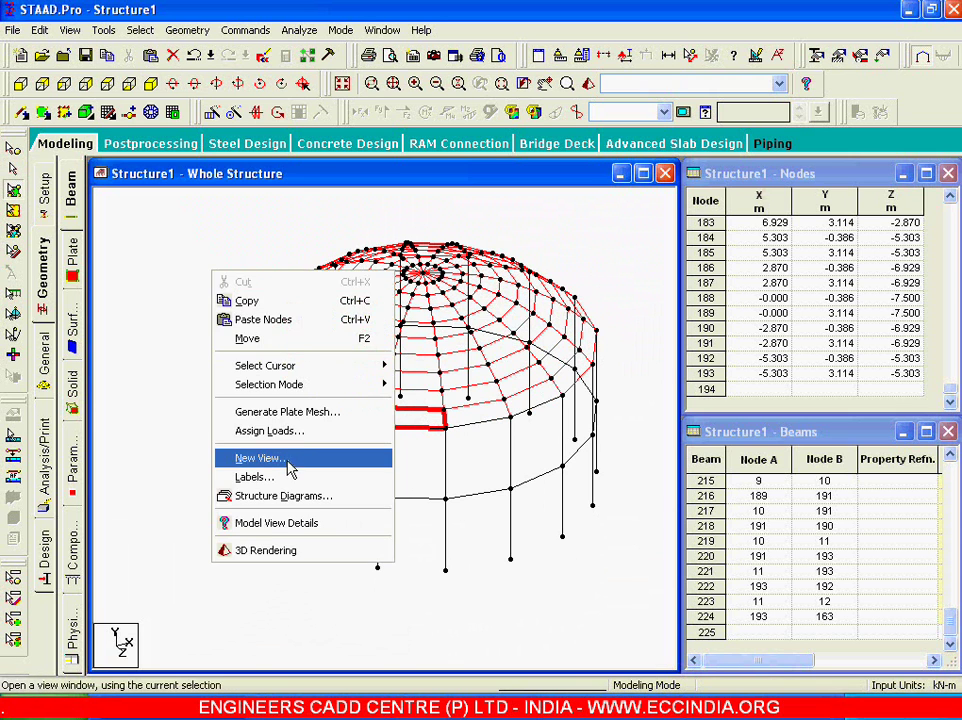
{"action": "left_click", "coordinate": [294, 464]}
{"action": "left_click", "coordinate": [603, 333]}
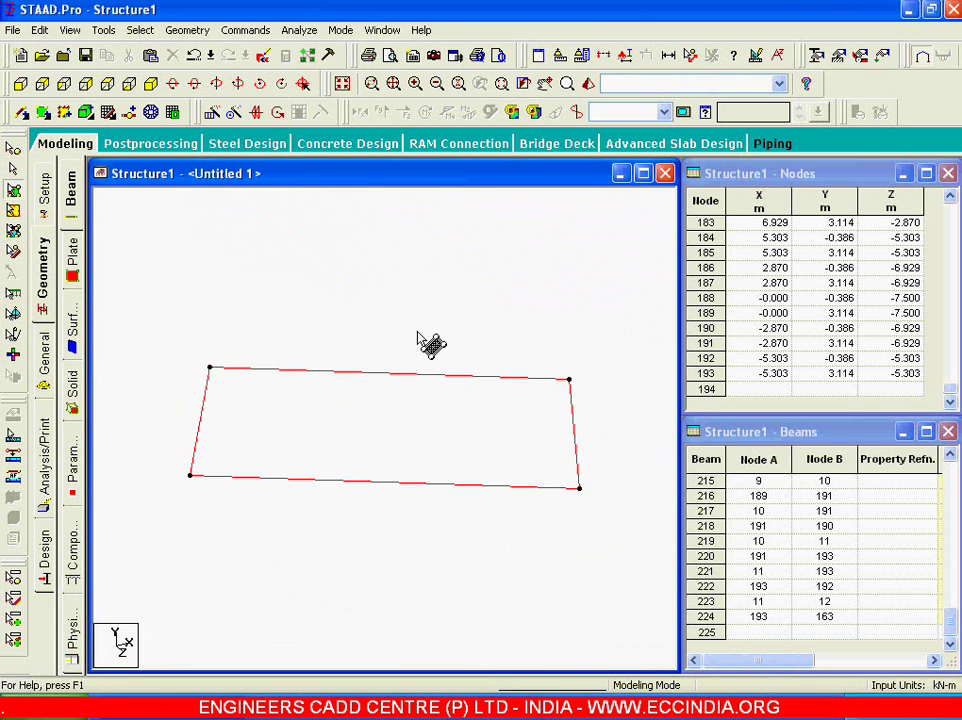
Turn on filled display of plates, solids and surfaces for the single-plate view
{"action": "right_click", "coordinate": [378, 298]}
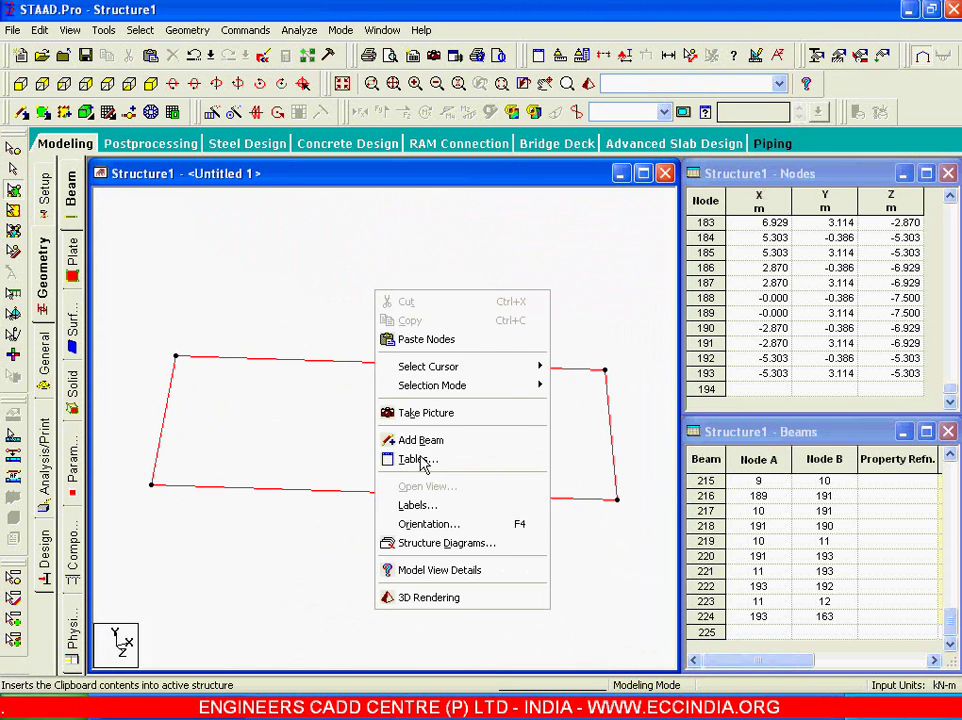
{"action": "left_click", "coordinate": [425, 505]}
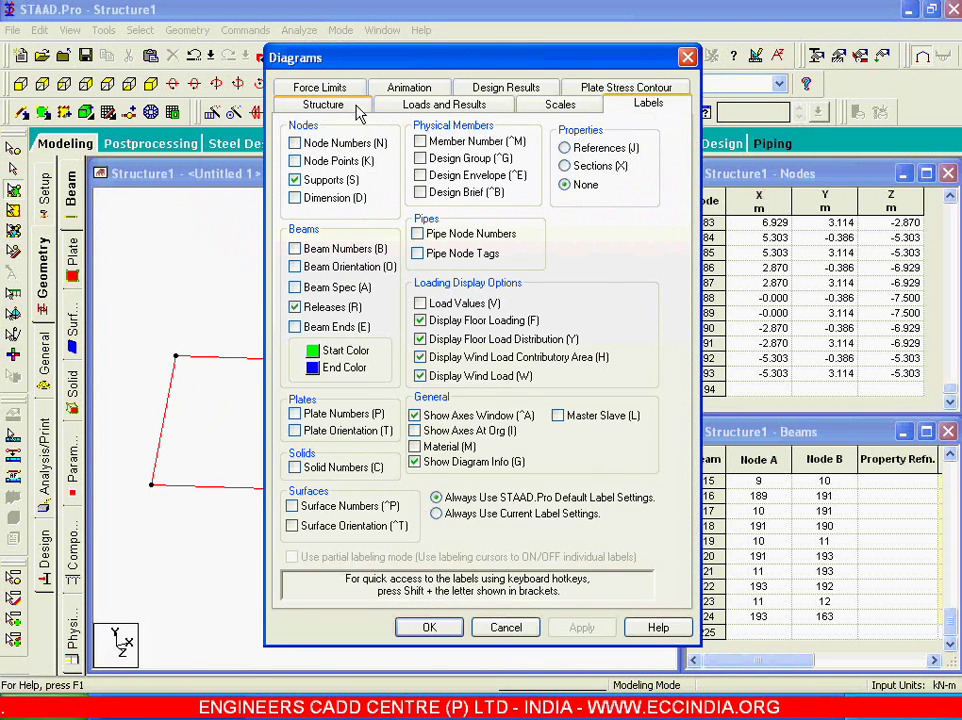
{"action": "left_click", "coordinate": [323, 104]}
{"action": "left_click", "coordinate": [420, 160]}
{"action": "left_click", "coordinate": [429, 627]}
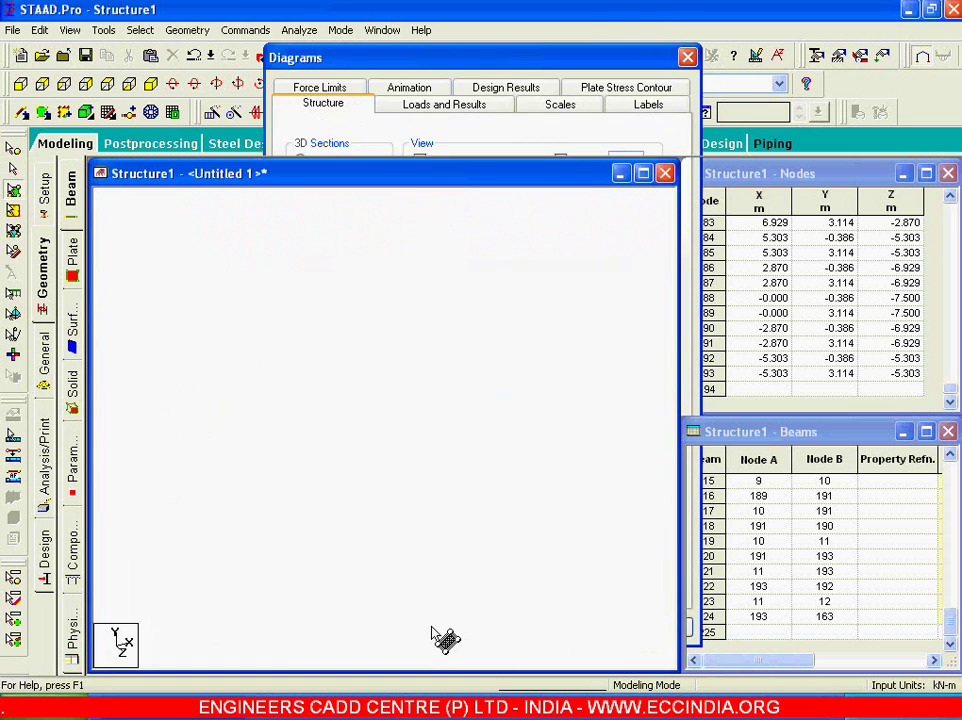
Rotate the isolated plate through a full turn to examine the colours of its front and back faces
{"action": "key", "text": "Up"}
{"action": "key", "text": "Up"}
{"action": "key", "text": "Up"}
{"action": "key", "text": "Up"}
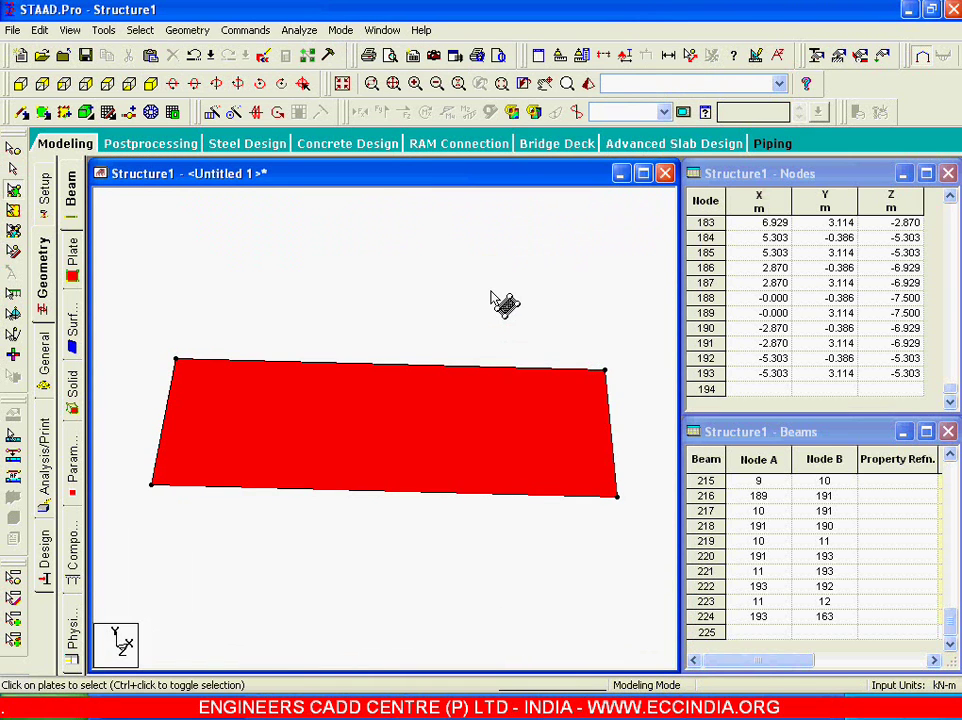
{"action": "key", "text": "Up"}
{"action": "key", "text": "Up"}
{"action": "key", "text": "Up"}
{"action": "key", "text": "Up"}
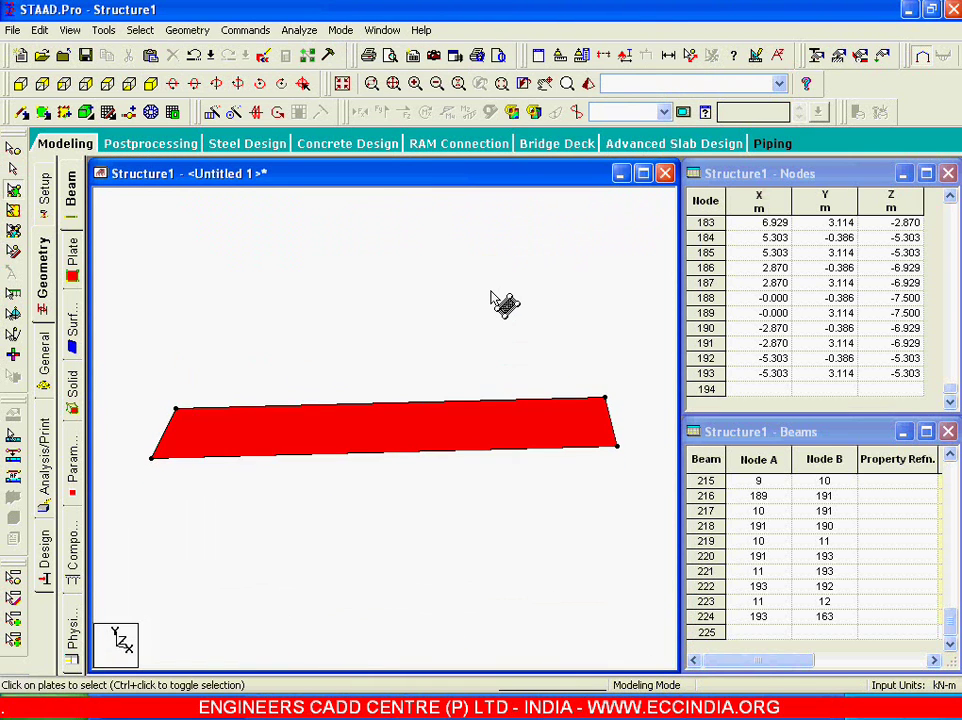
{"action": "key", "text": "Up"}
{"action": "key", "text": "Up"}
{"action": "key", "text": "Up"}
{"action": "key", "text": "Up"}
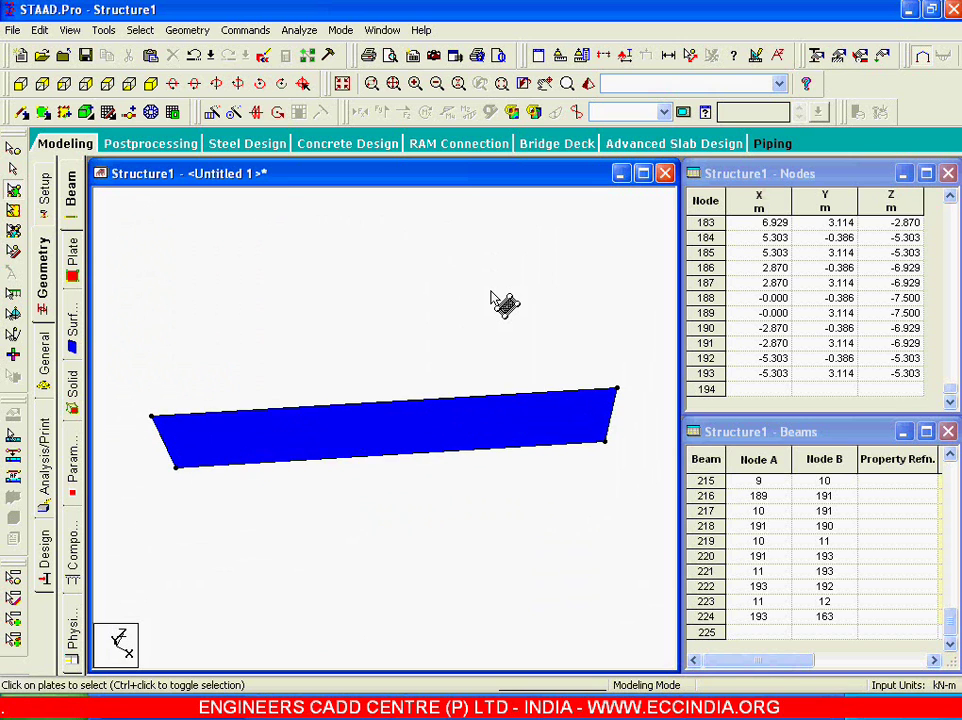
{"action": "key", "text": "Up"}
{"action": "key", "text": "Up"}
{"action": "key", "text": "Up"}
{"action": "key", "text": "Up"}
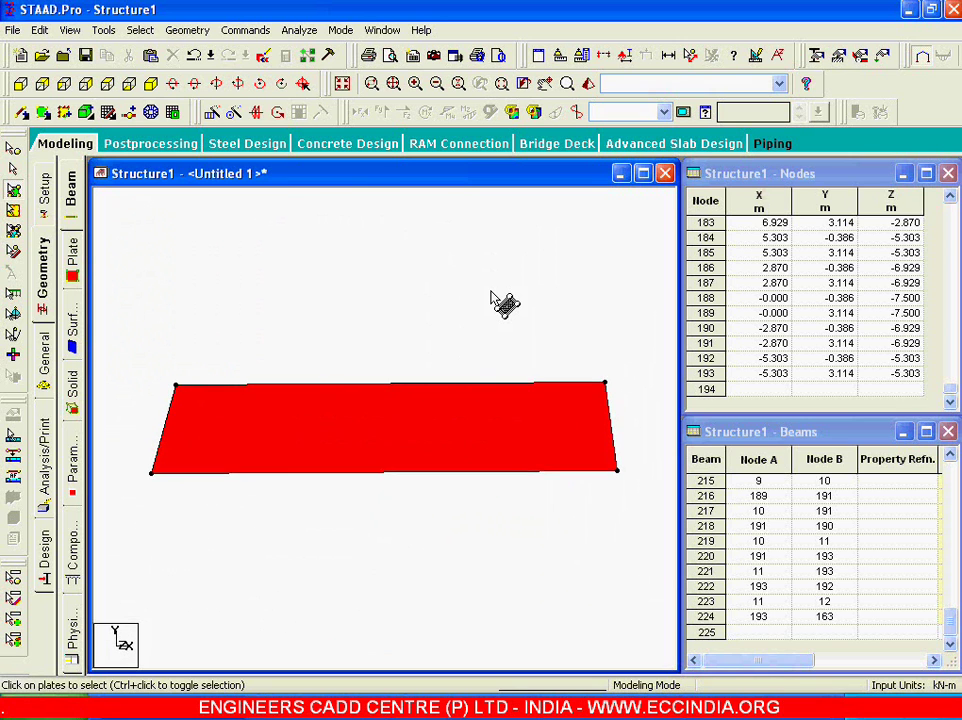
{"action": "key", "text": "Up"}
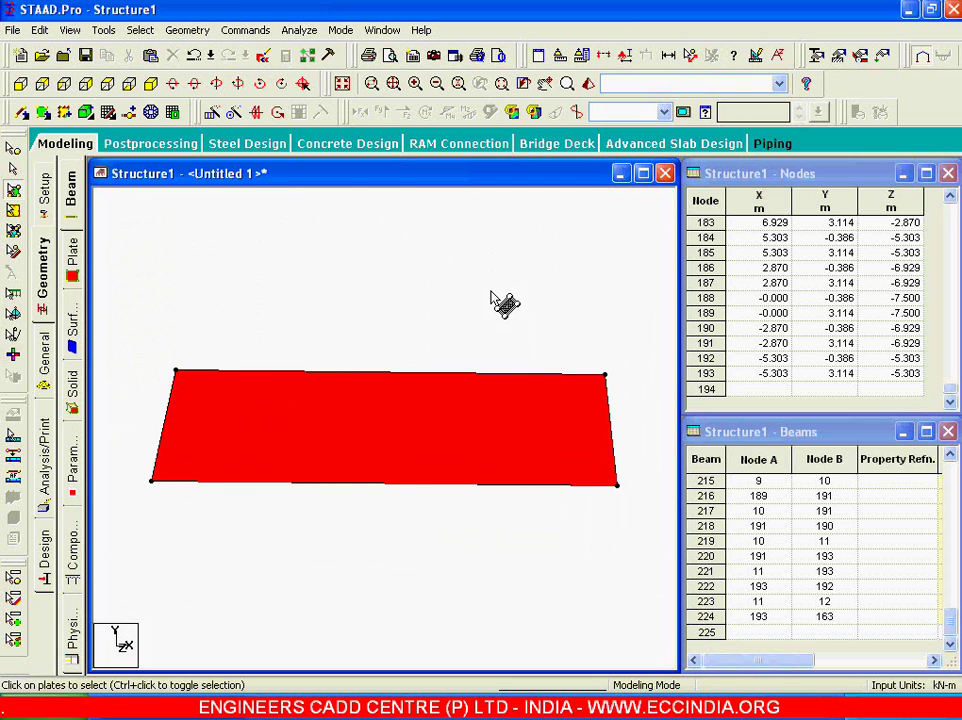
Display the whole structure again and tilt the dome to examine the outer and inner plate face colours
{"action": "left_click", "coordinate": [343, 84]}
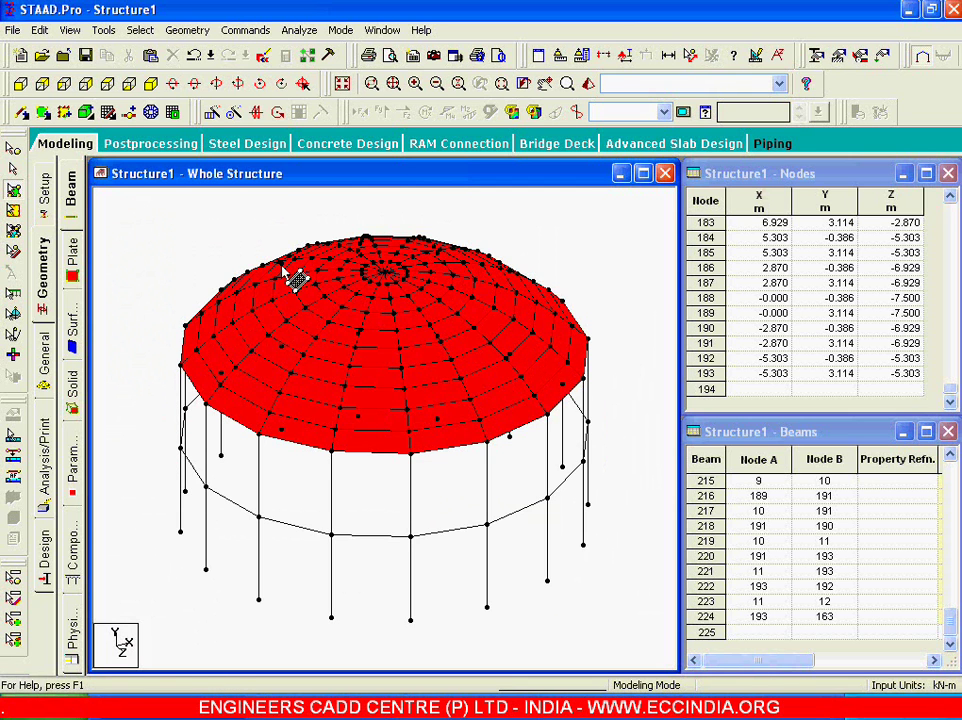
{"action": "key", "text": "Down"}
{"action": "key", "text": "Down"}
{"action": "key", "text": "Down"}
{"action": "key", "text": "Down"}
{"action": "key", "text": "Down"}
{"action": "key", "text": "Down"}
{"action": "key", "text": "Down"}
{"action": "key", "text": "Down"}
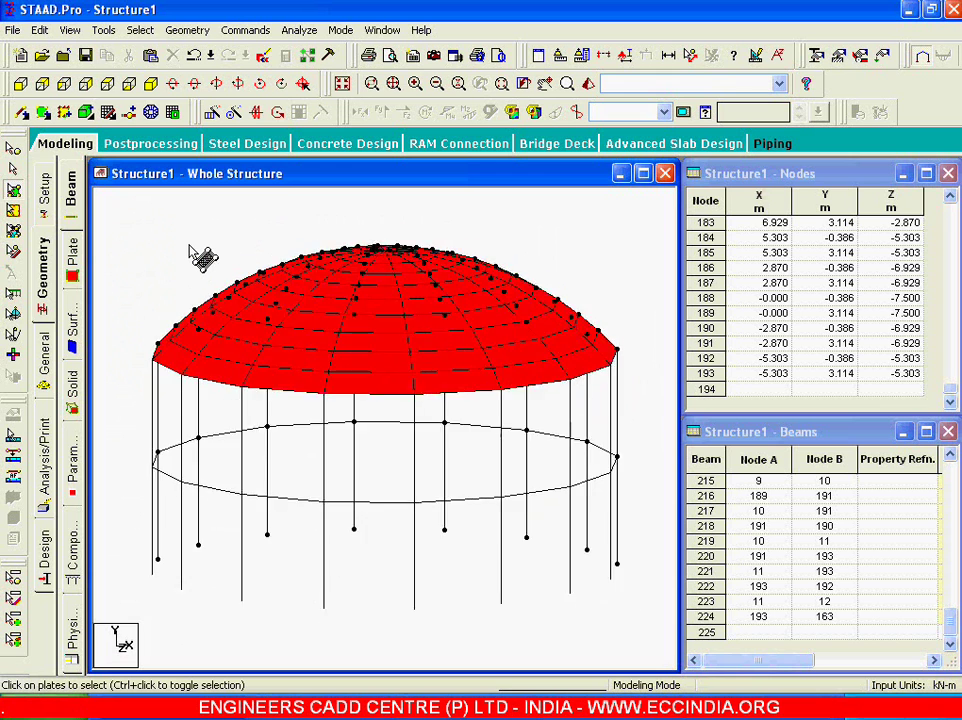
{"action": "key", "text": "Down"}
{"action": "key", "text": "Down"}
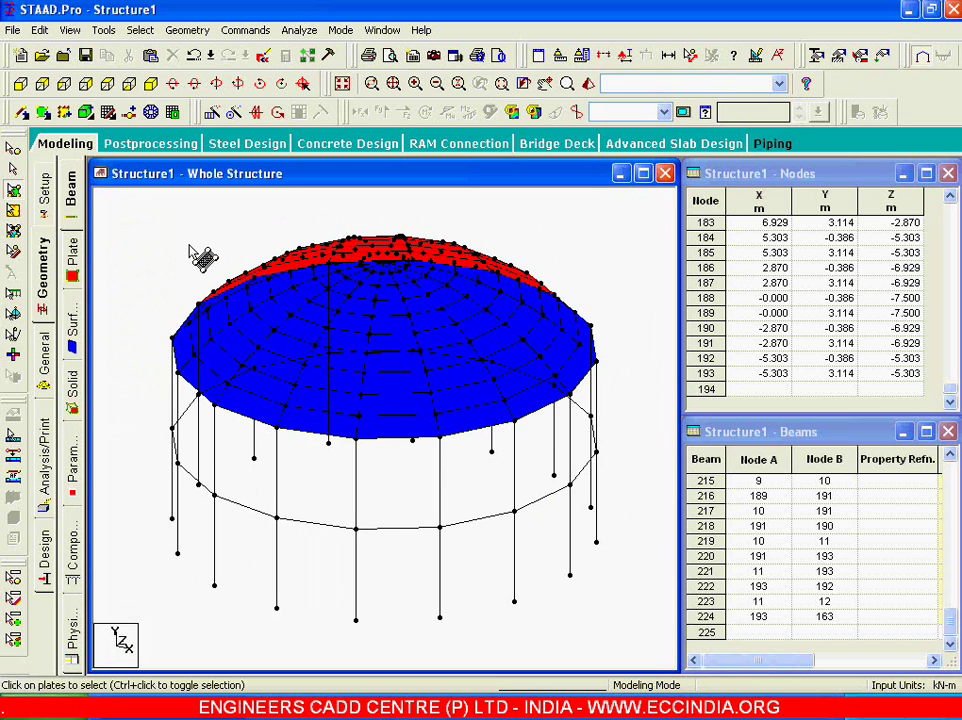
{"action": "key", "text": "Down"}
{"action": "key", "text": "Down"}
{"action": "key", "text": "Down"}
{"action": "key", "text": "Down"}
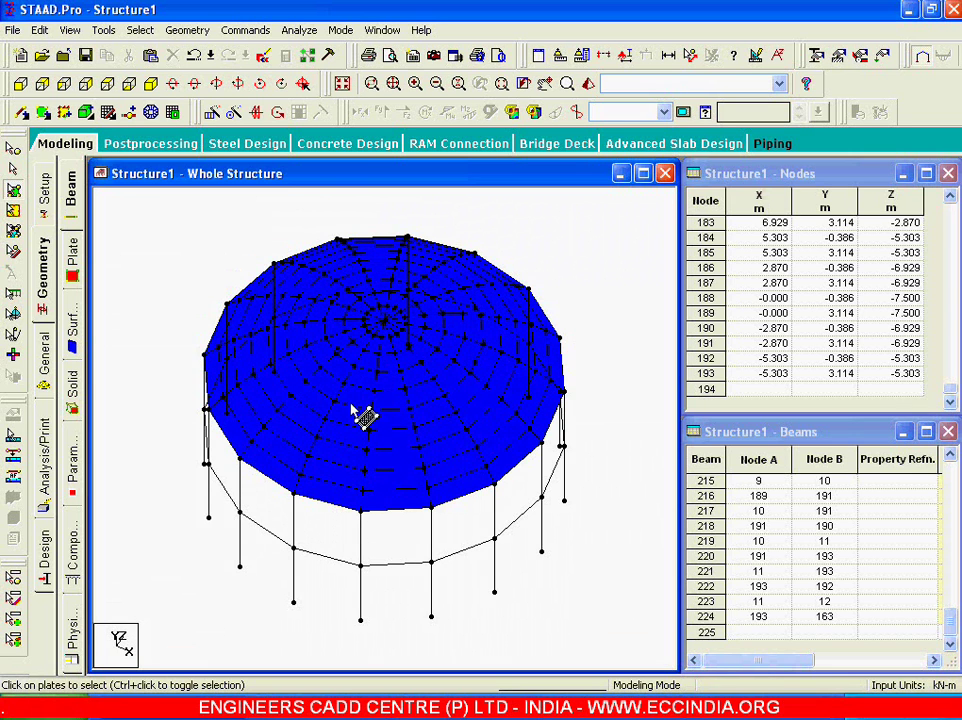
Tilt the whole structure back through the side elevation to view the dome's outer plate faces from above
{"action": "key", "text": "Up"}
{"action": "key", "text": "Up"}
{"action": "key", "text": "Up"}
{"action": "key", "text": "Up"}
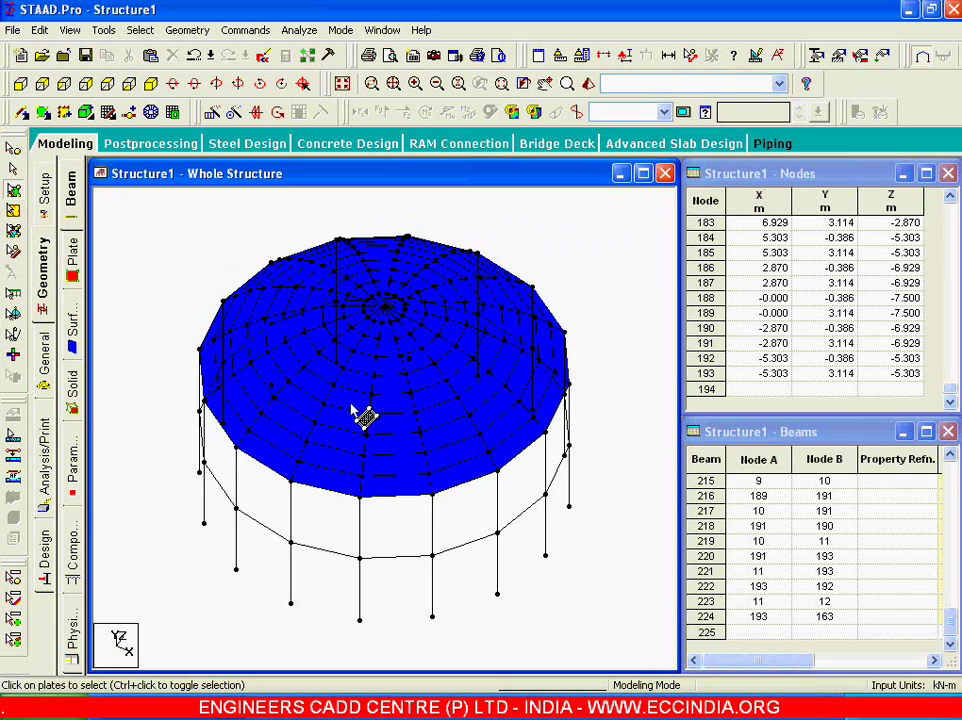
{"action": "key", "text": "Up"}
{"action": "key", "text": "Up"}
{"action": "key", "text": "Up"}
{"action": "key", "text": "Up"}
{"action": "key", "text": "Up"}
{"action": "key", "text": "Up"}
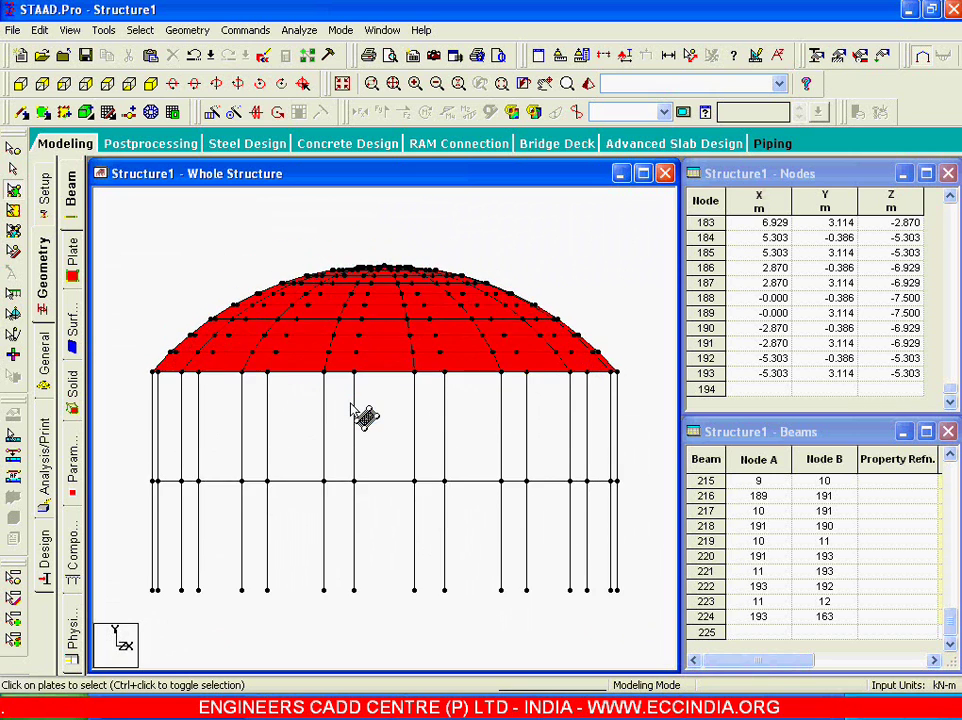
{"action": "key", "text": "Up"}
{"action": "key", "text": "Up"}
{"action": "key", "text": "Up"}
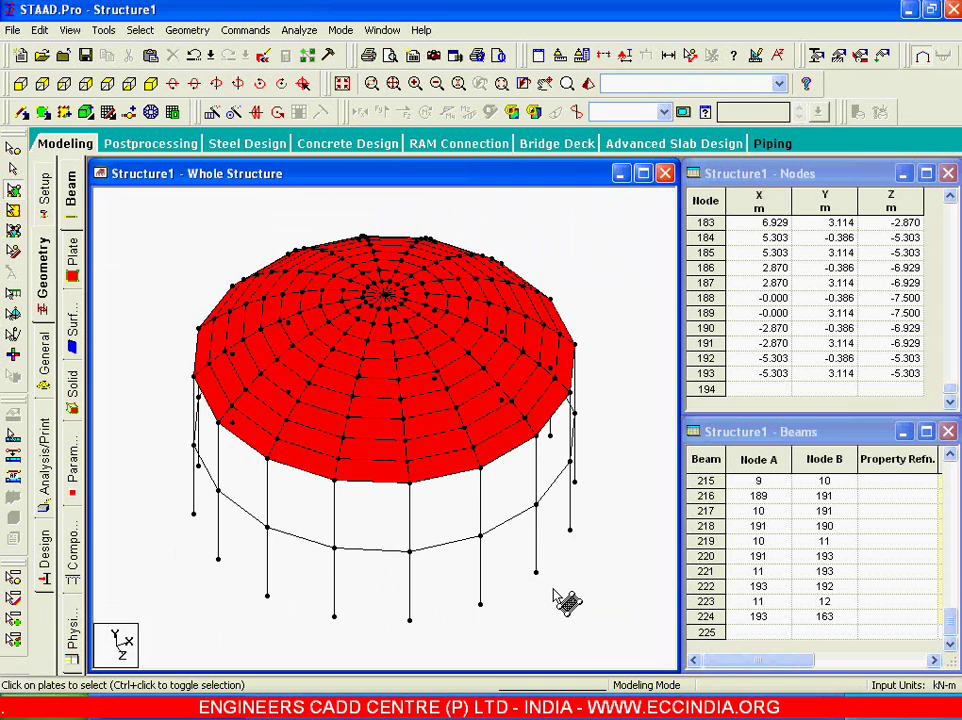
Define a circular concrete section with a diameter (YD) of 0.45 m
{"action": "left_click", "coordinate": [42, 368]}
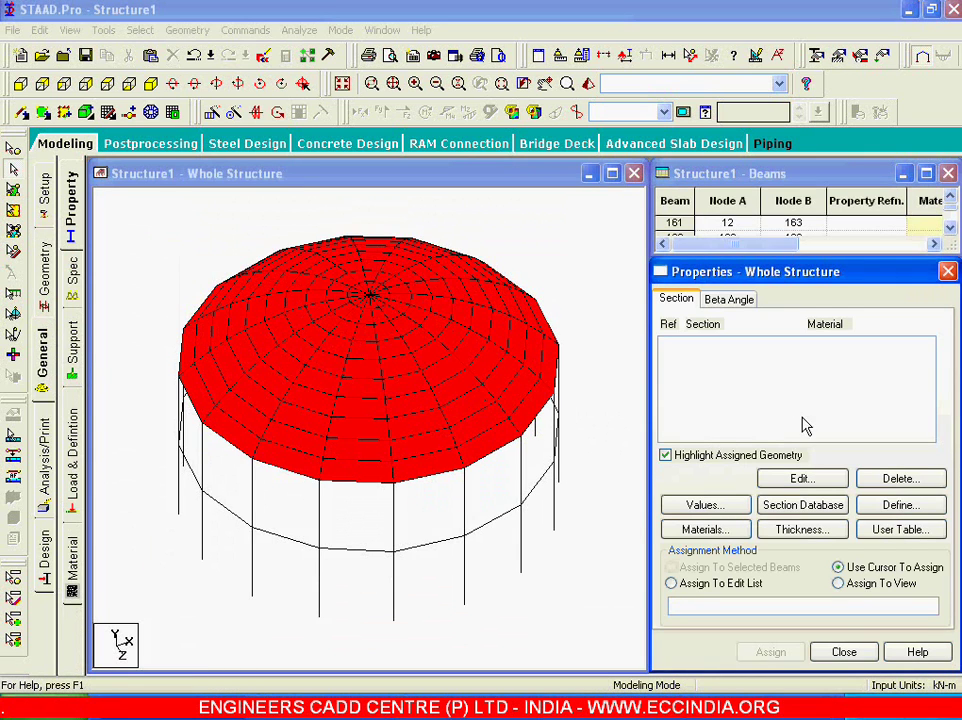
{"action": "left_click", "coordinate": [897, 506]}
{"action": "type", "text": "0.45"}
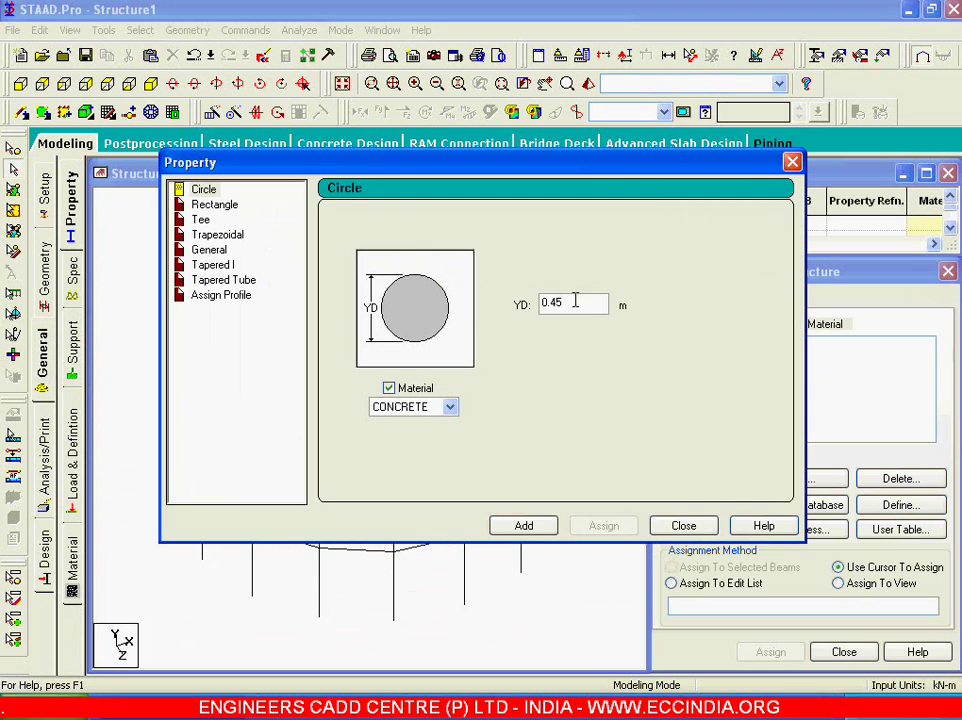
{"action": "left_click", "coordinate": [543, 528]}
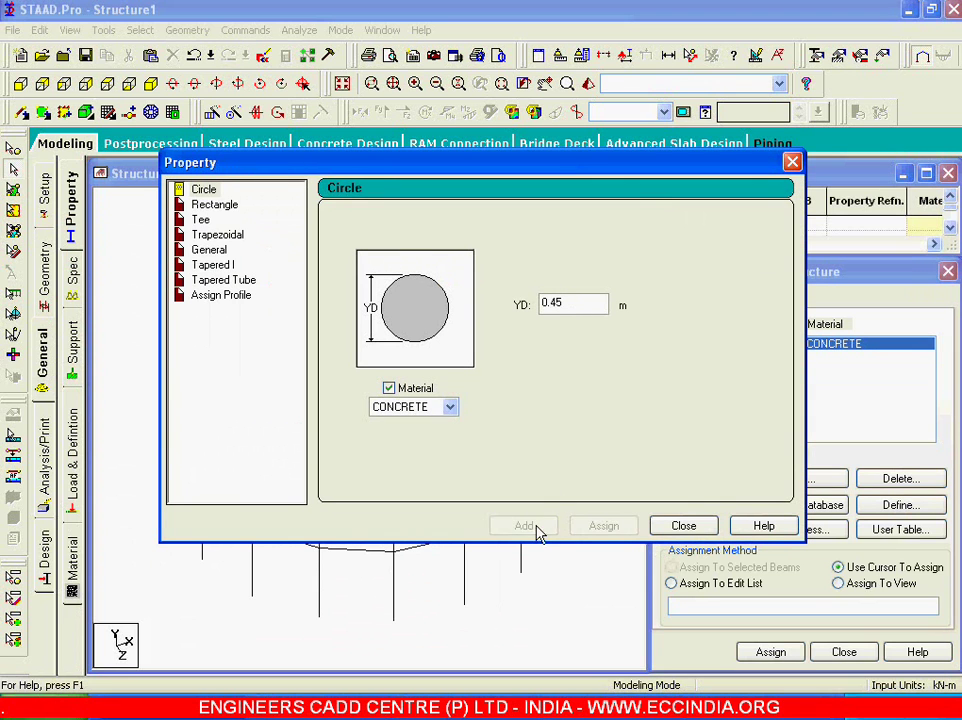
Define a rectangular concrete section with YD 0.38 m and ZD 0.23 m
{"action": "left_click", "coordinate": [215, 205]}
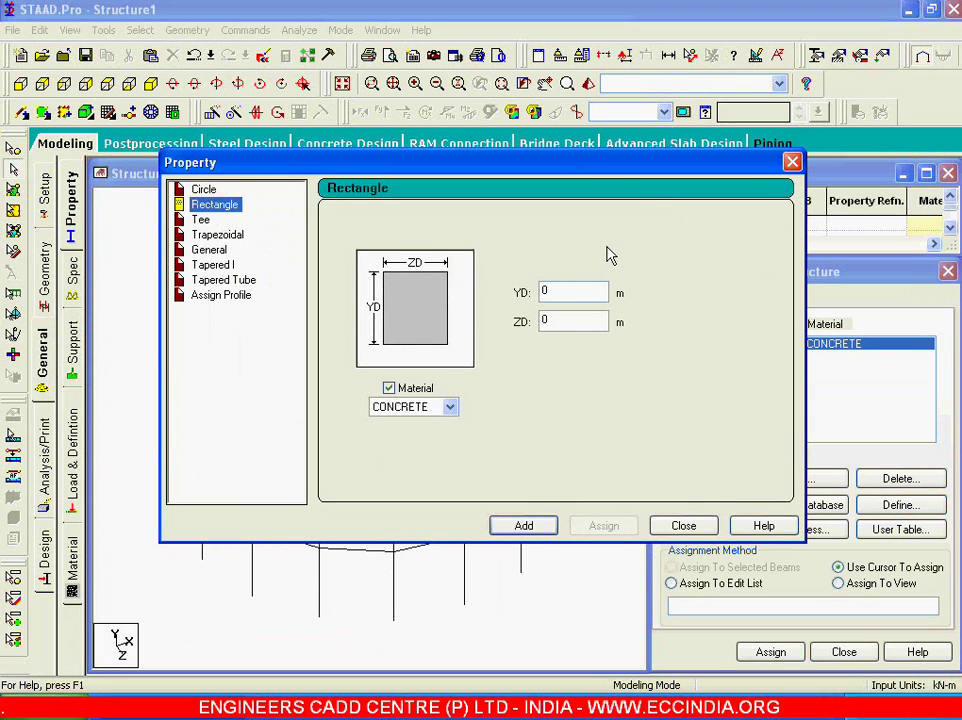
{"action": "left_click", "coordinate": [566, 293]}
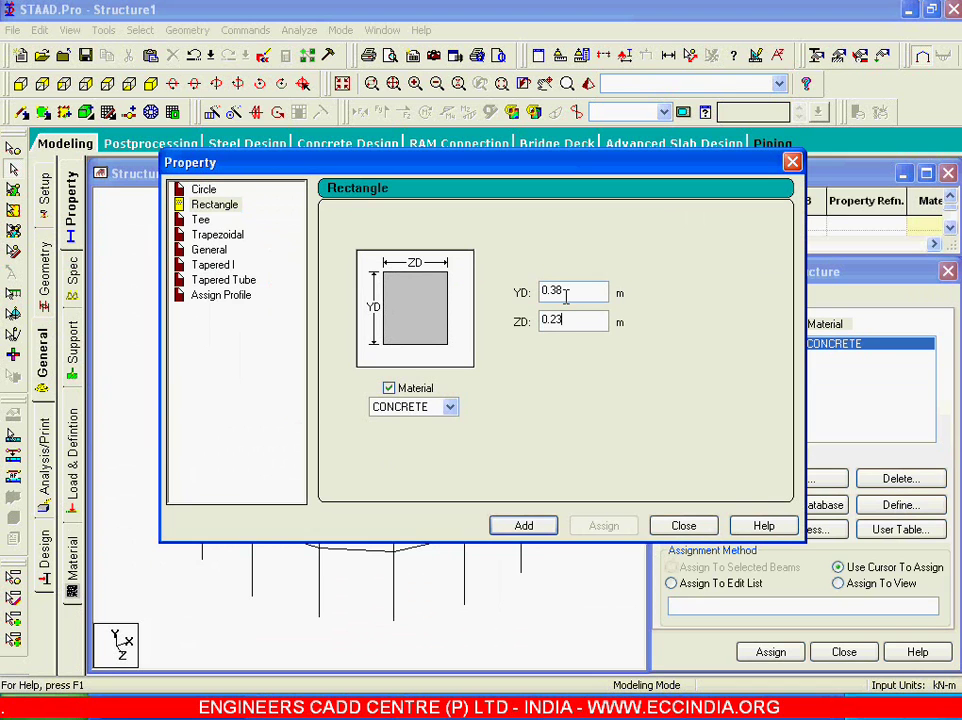
{"action": "key", "text": "Return"}
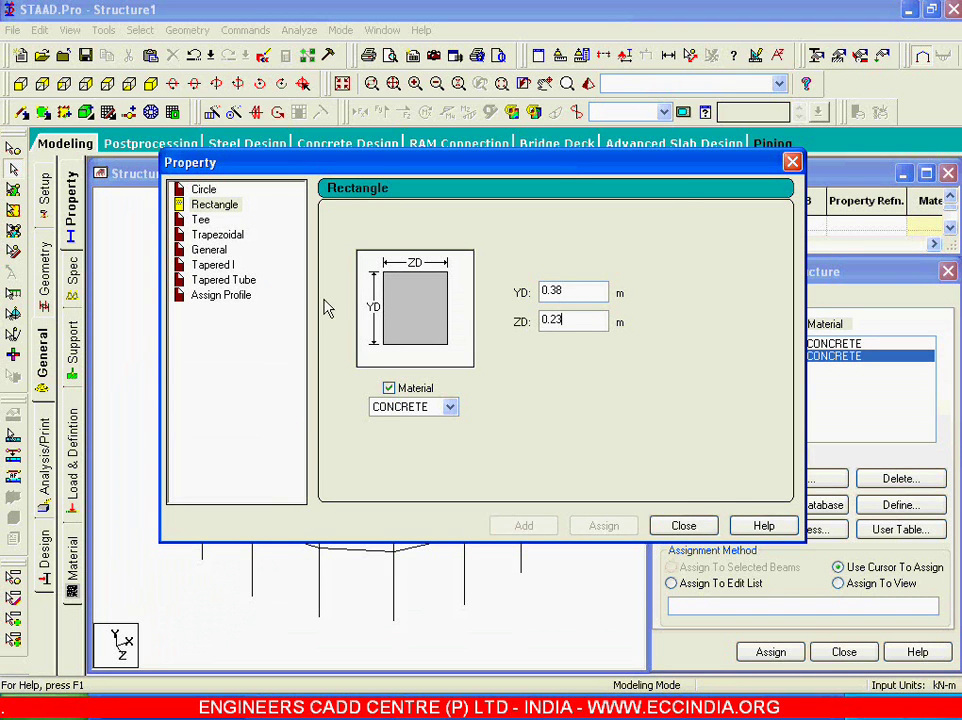
{"action": "left_click", "coordinate": [683, 525]}
Define a concrete plate element thickness of 0.1 m at all four nodes
{"action": "left_click", "coordinate": [805, 530]}
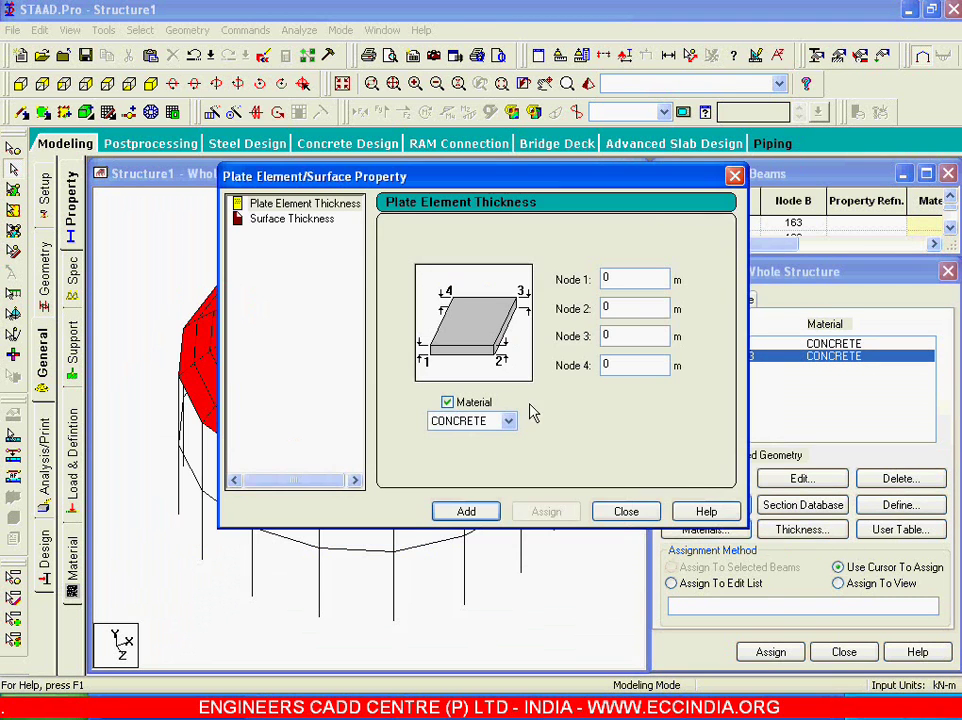
{"action": "left_click", "coordinate": [616, 279]}
{"action": "type", "text": ".1"}
{"action": "left_click", "coordinate": [466, 511]}
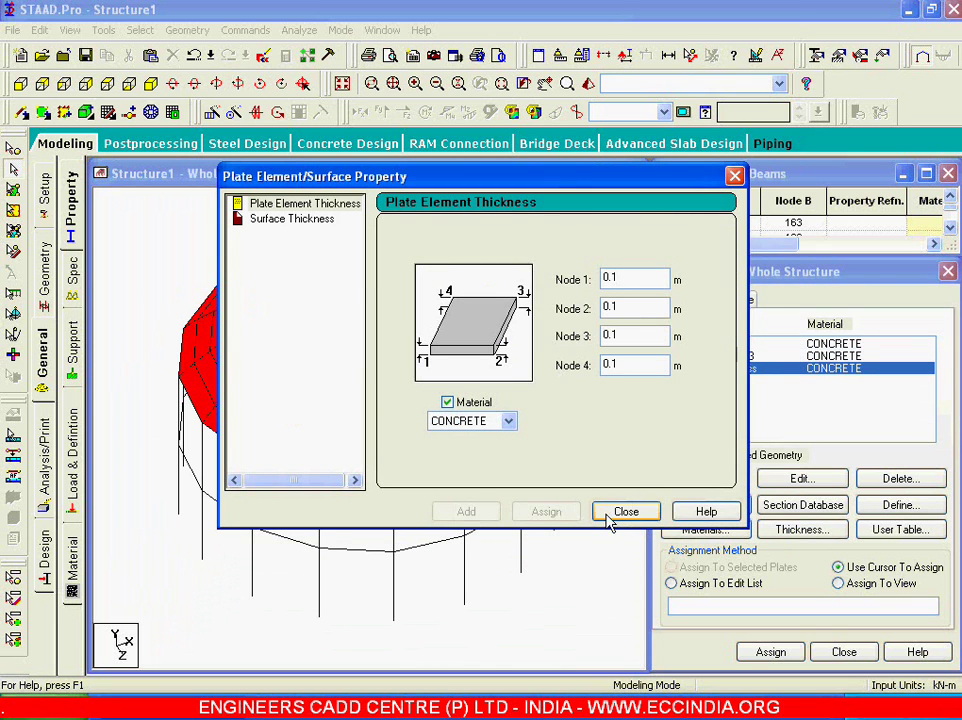
{"action": "left_click", "coordinate": [622, 512]}
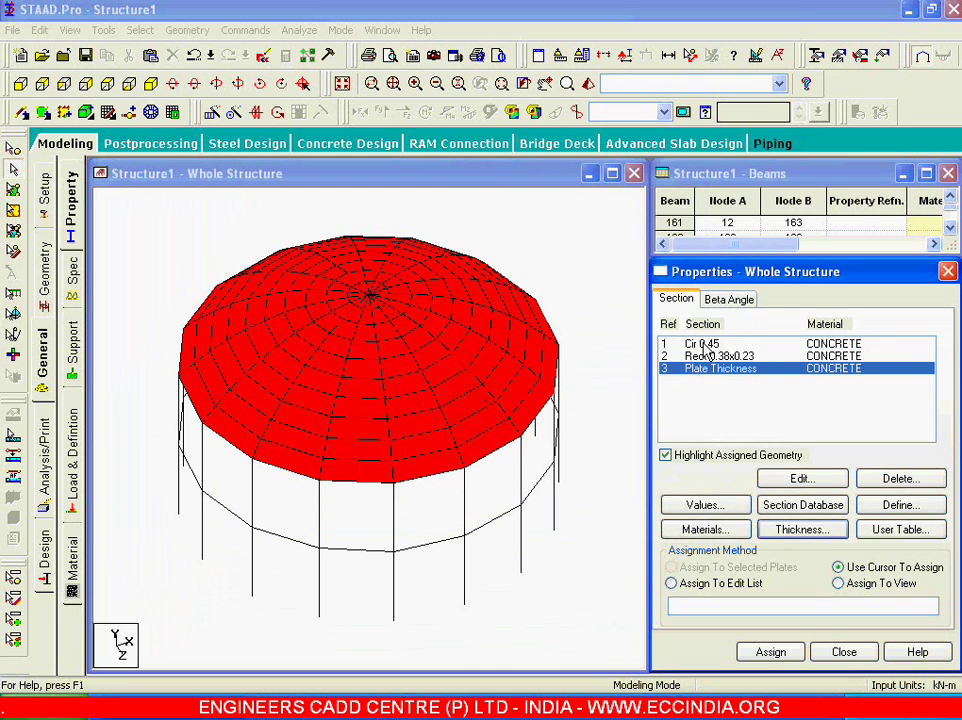
Select all beams parallel to Y and assign the Cir 0.45 section to these columns
{"action": "left_click", "coordinate": [141, 31]}
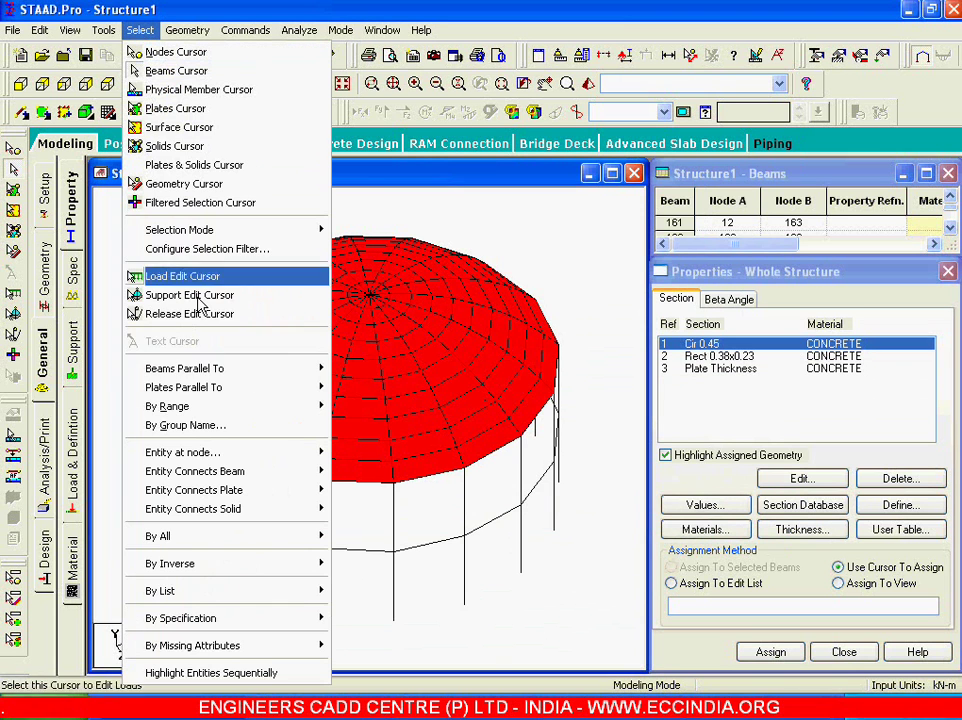
{"action": "mouse_move", "coordinate": [230, 369]}
{"action": "left_click", "coordinate": [350, 387]}
{"action": "left_click", "coordinate": [671, 567]}
{"action": "left_click", "coordinate": [770, 651]}
{"action": "left_click", "coordinate": [733, 498]}
{"action": "left_click", "coordinate": [618, 551]}
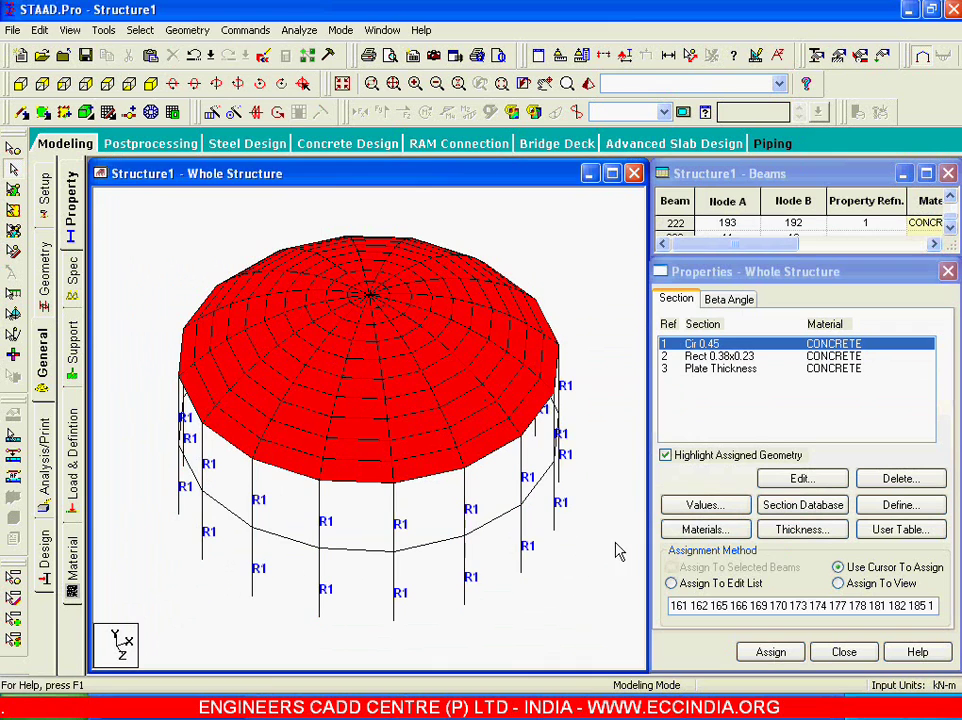
Assign the Rect 0.38x0.23 section to the ring beams at the dome base and at column mid-height, selecting them in front view
{"action": "left_click", "coordinate": [714, 358]}
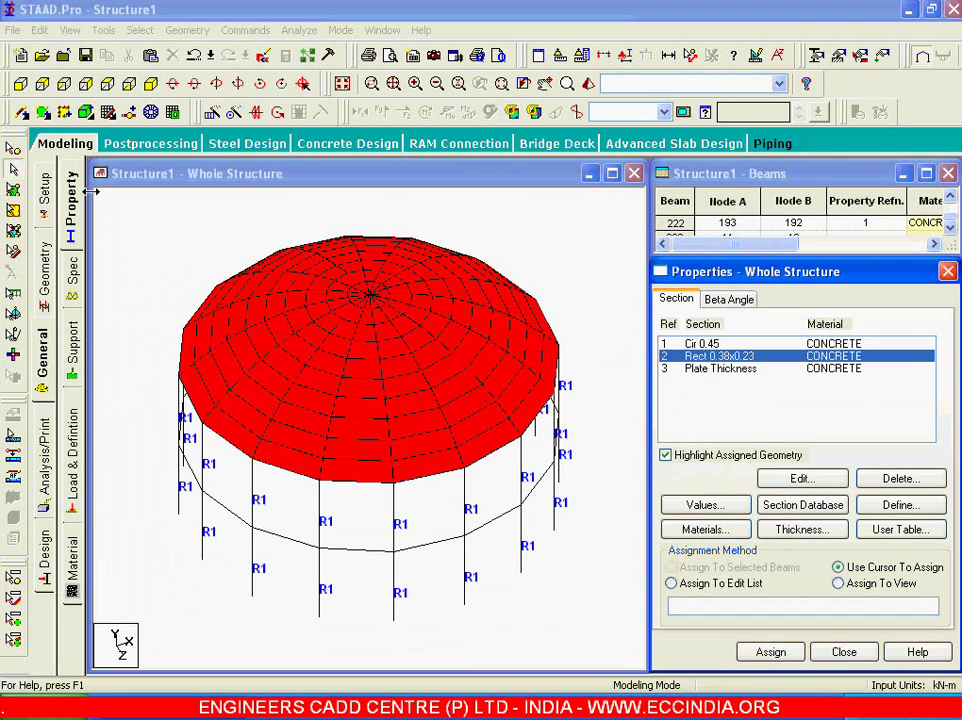
{"action": "left_click", "coordinate": [18, 86]}
{"action": "left_click_drag", "start_coordinate": [115, 365], "coordinate": [612, 390]}
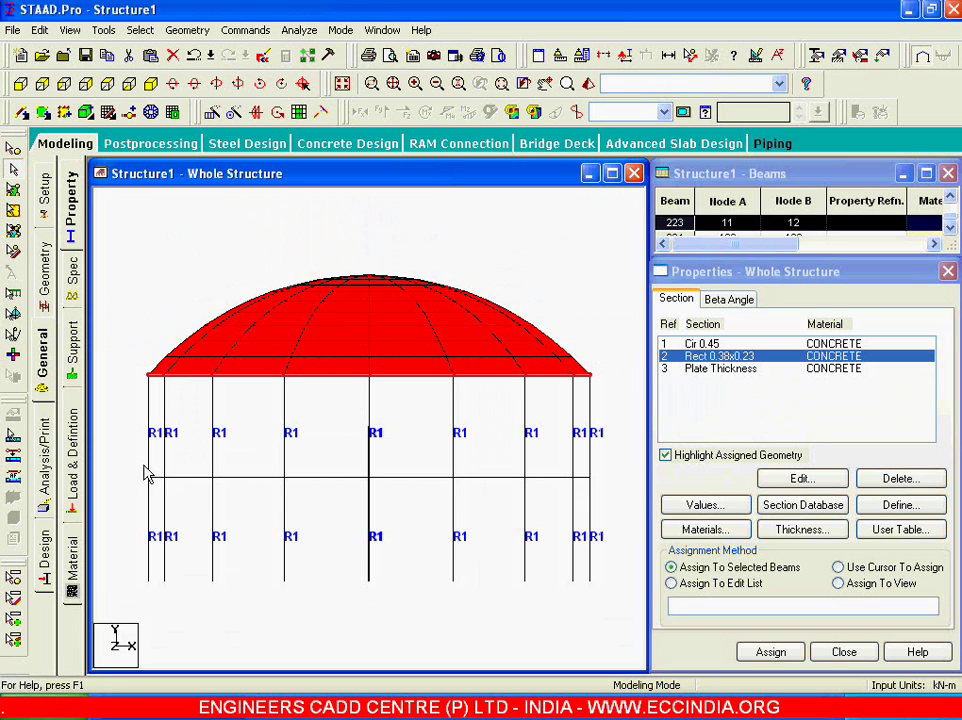
{"action": "left_click_drag", "start_coordinate": [137, 466], "coordinate": [615, 480]}
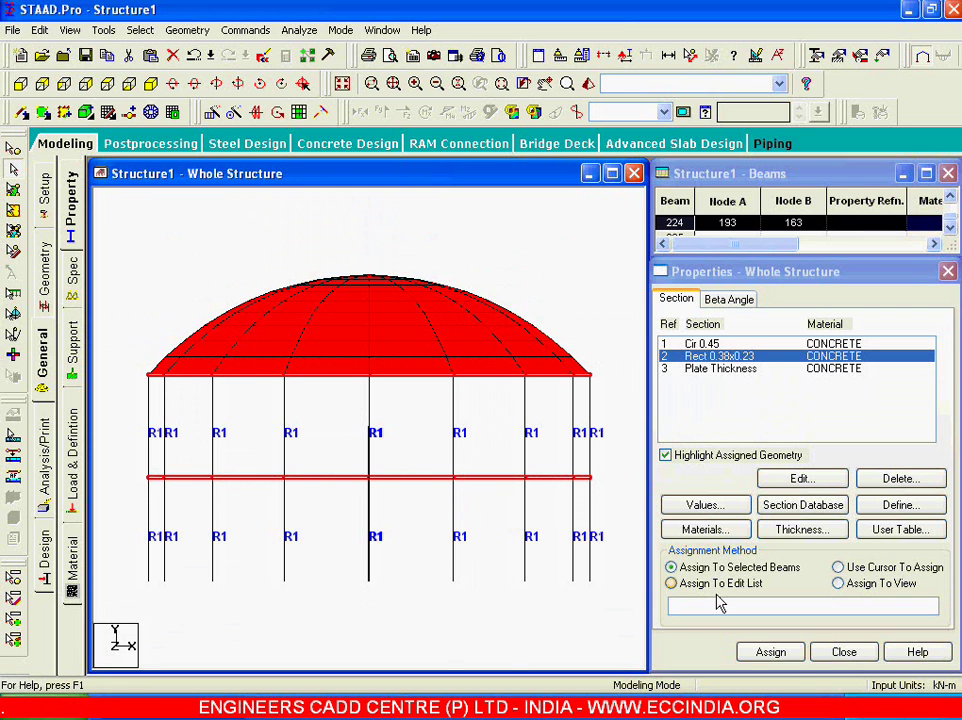
{"action": "left_click", "coordinate": [770, 652]}
{"action": "left_click", "coordinate": [733, 498]}
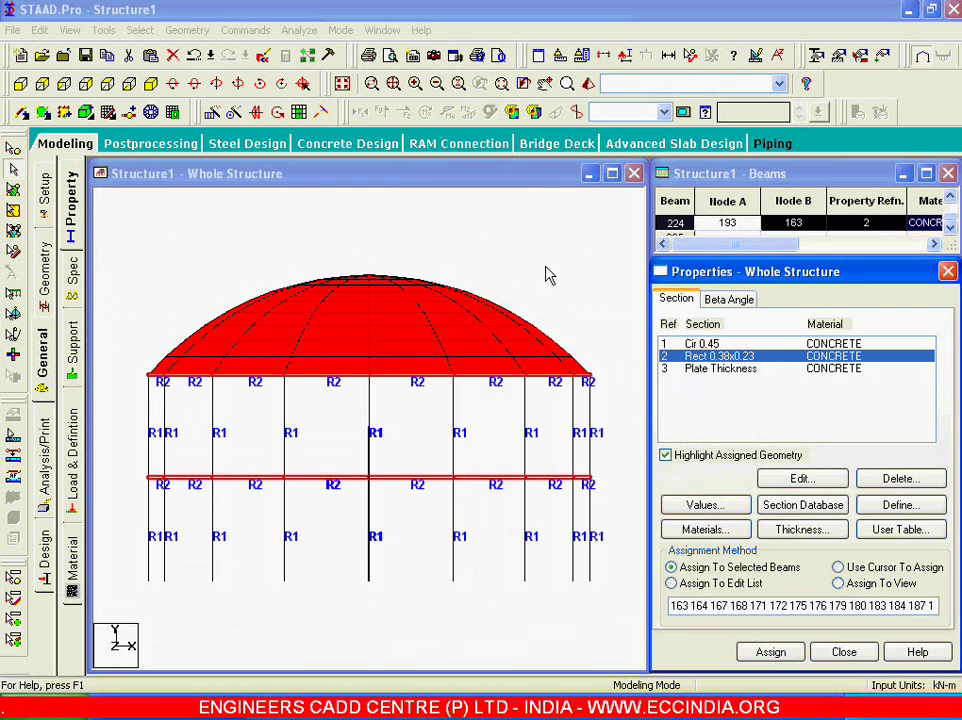
Select all the dome plates and assign the concrete plate thickness property to them
{"action": "left_click", "coordinate": [686, 368]}
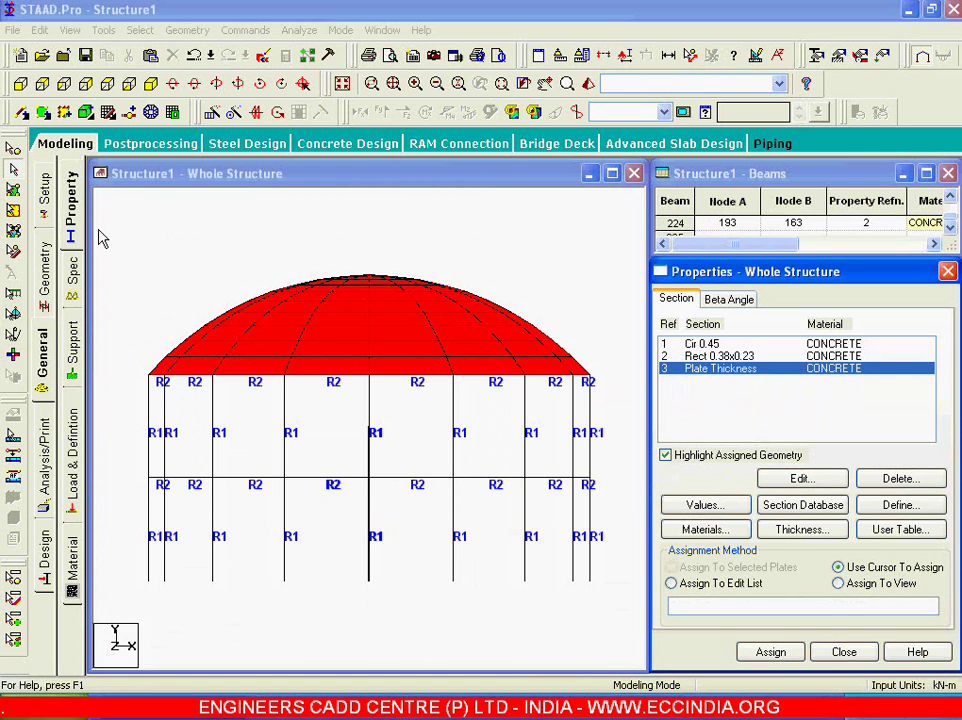
{"action": "left_click", "coordinate": [14, 192]}
{"action": "left_click_drag", "start_coordinate": [115, 221], "coordinate": [622, 425]}
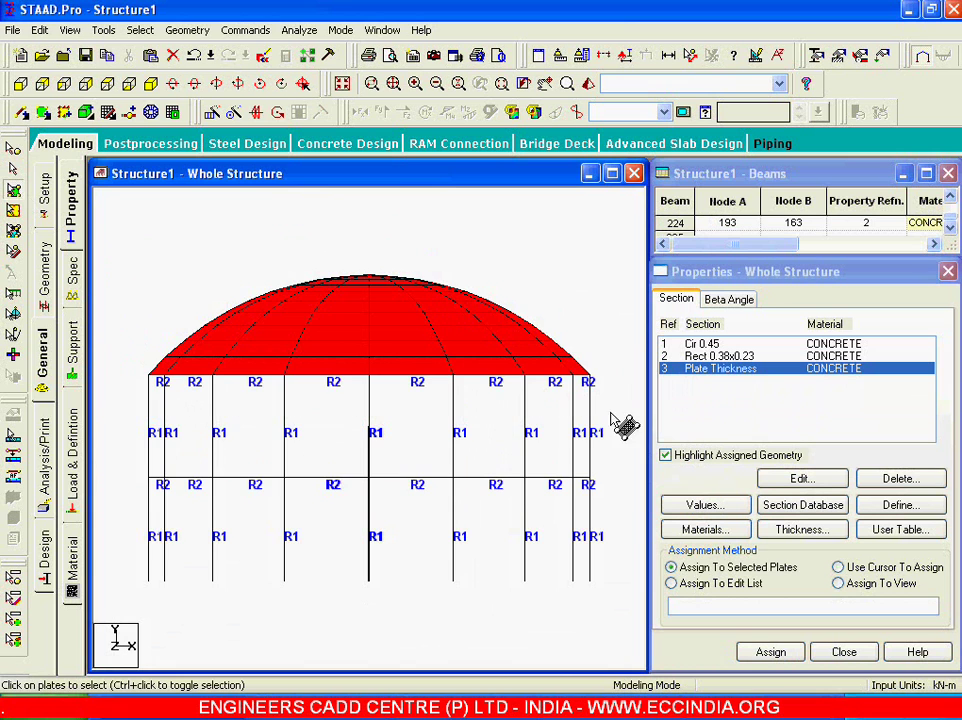
{"action": "left_click", "coordinate": [108, 57]}
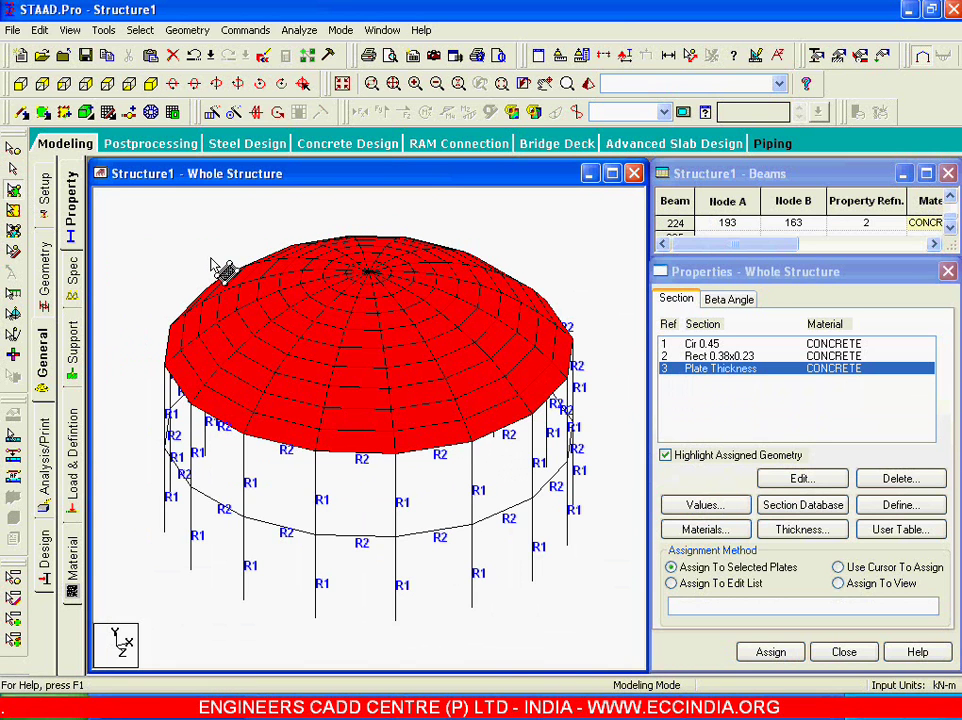
{"action": "left_click", "coordinate": [770, 652]}
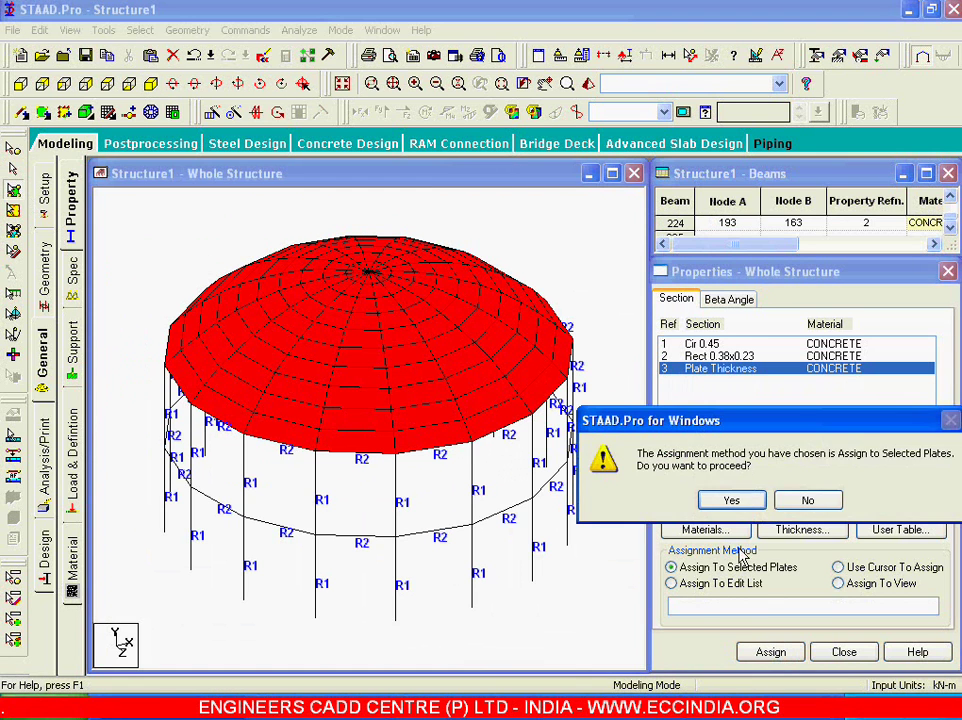
{"action": "left_click", "coordinate": [731, 500]}
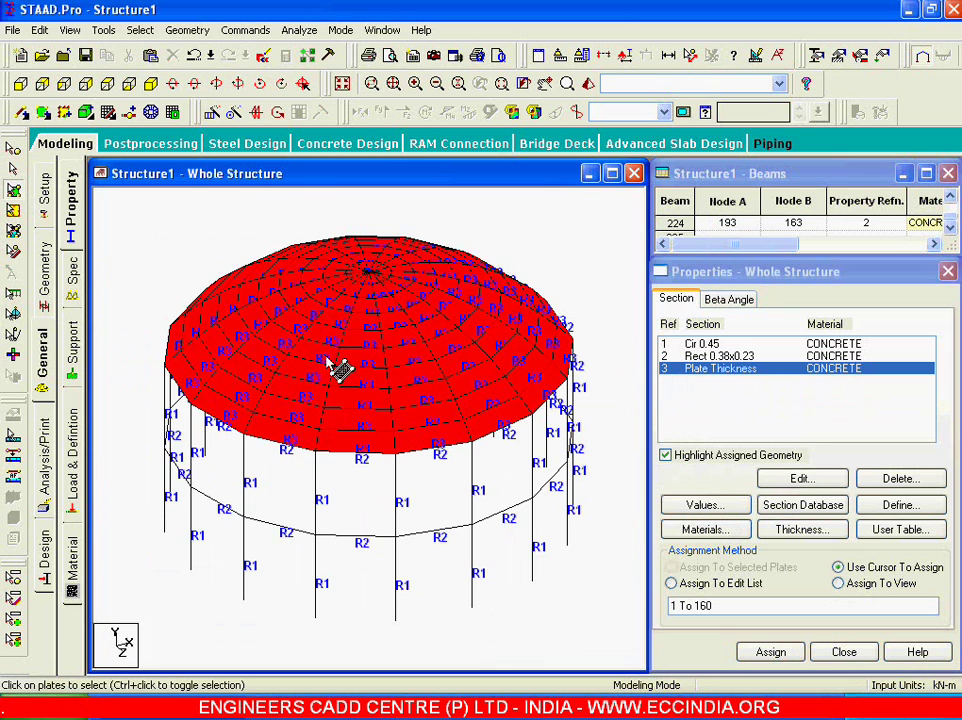
Open the structure diagram settings for the whole-structure view
{"action": "right_click", "coordinate": [162, 233]}
{"action": "left_click", "coordinate": [237, 490]}
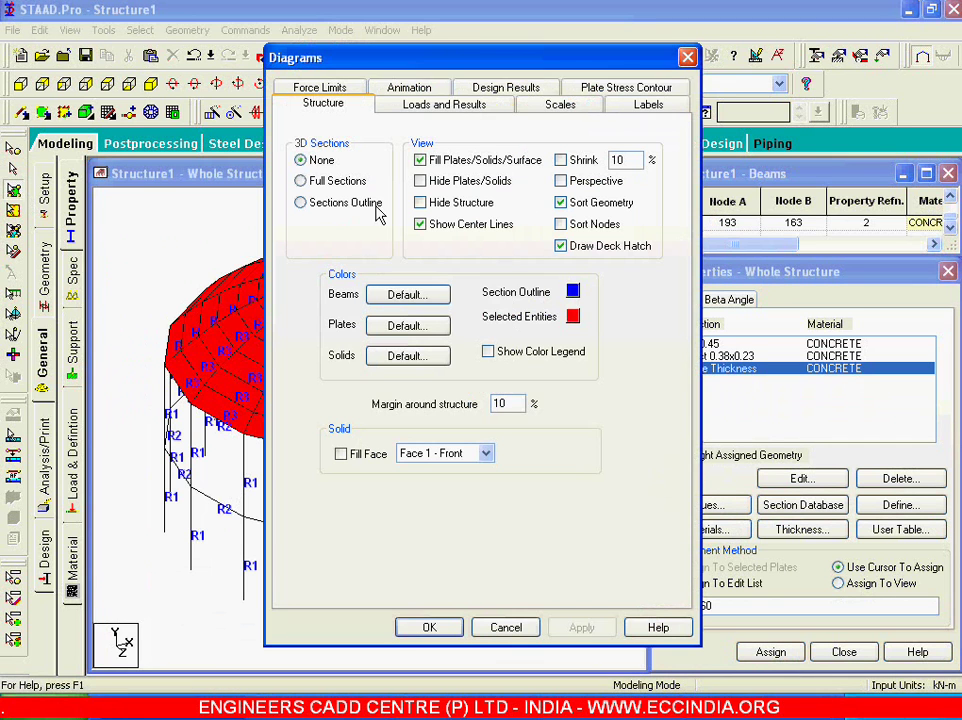
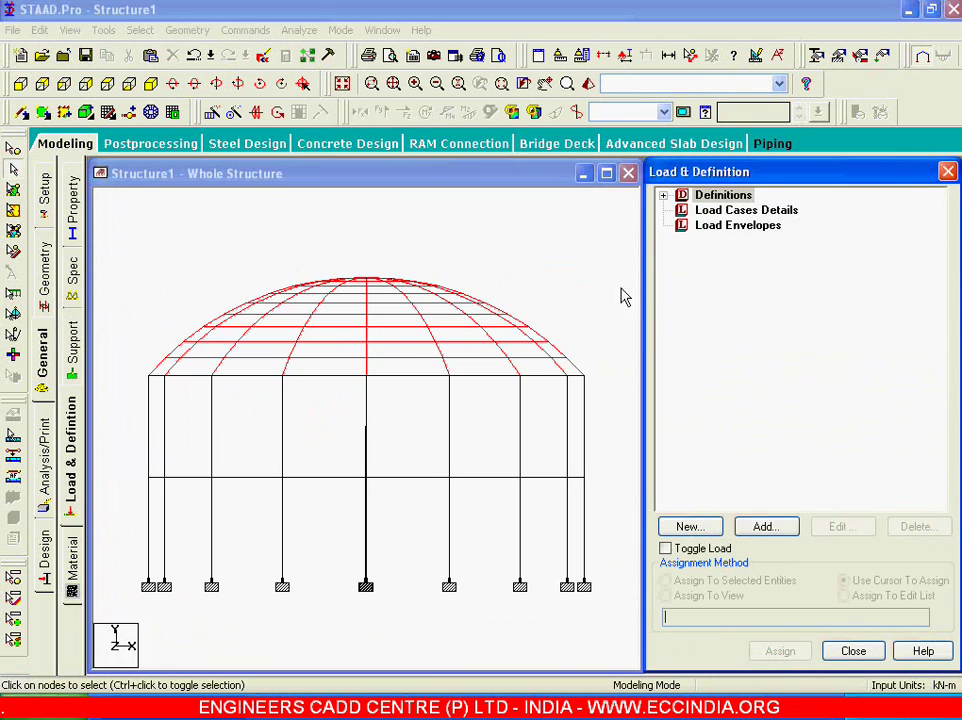
Add a new load case under Load Cases Details
{"action": "left_click", "coordinate": [702, 212]}
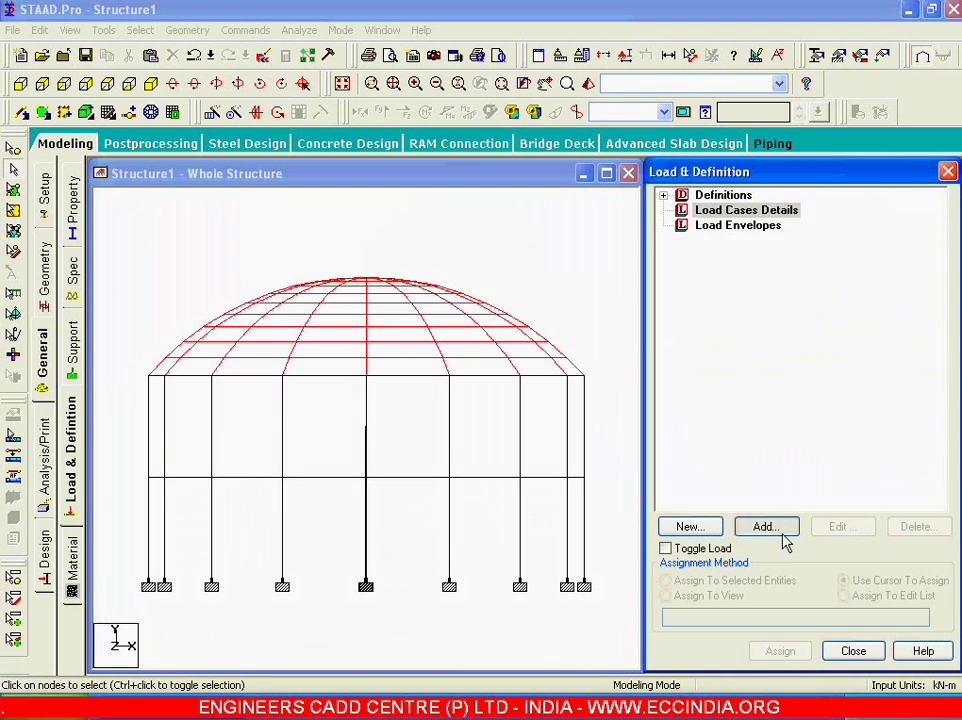
{"action": "left_click", "coordinate": [765, 525]}
{"action": "left_click", "coordinate": [657, 556]}
{"action": "left_click", "coordinate": [718, 562]}
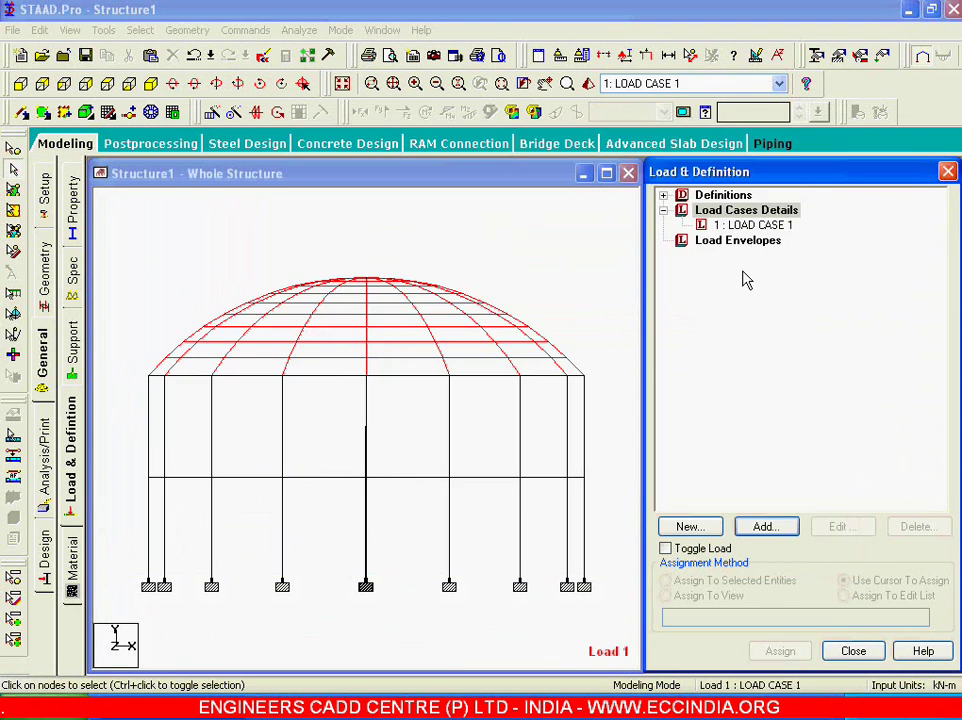
Add a selfweight load in the Y direction with factor -1 to load case 1
{"action": "left_click", "coordinate": [752, 225]}
{"action": "left_click", "coordinate": [780, 532]}
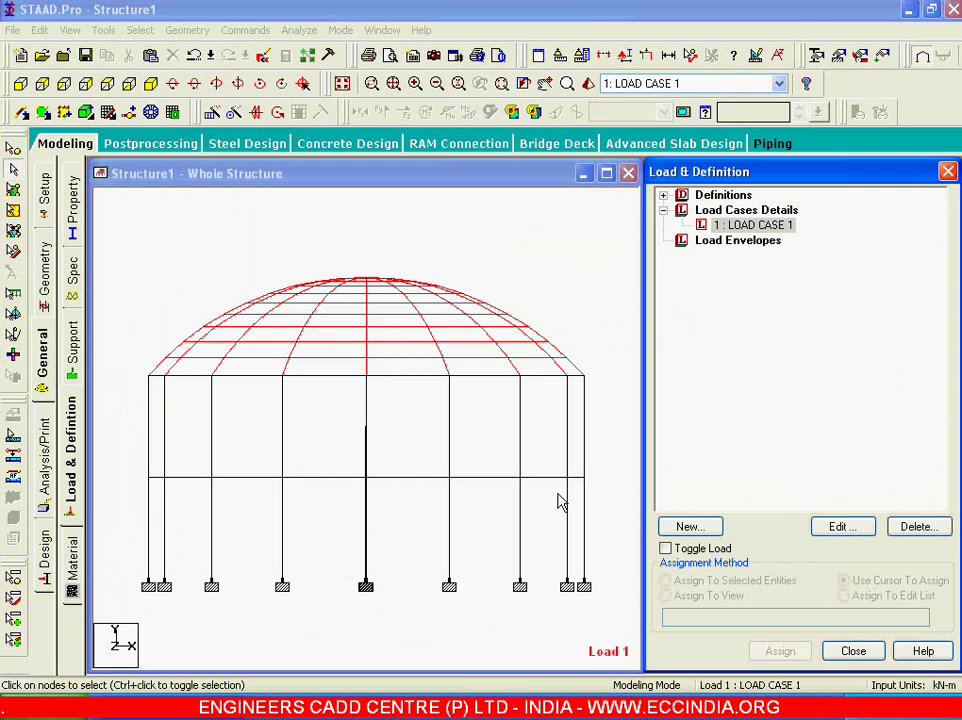
{"action": "left_click", "coordinate": [605, 679]}
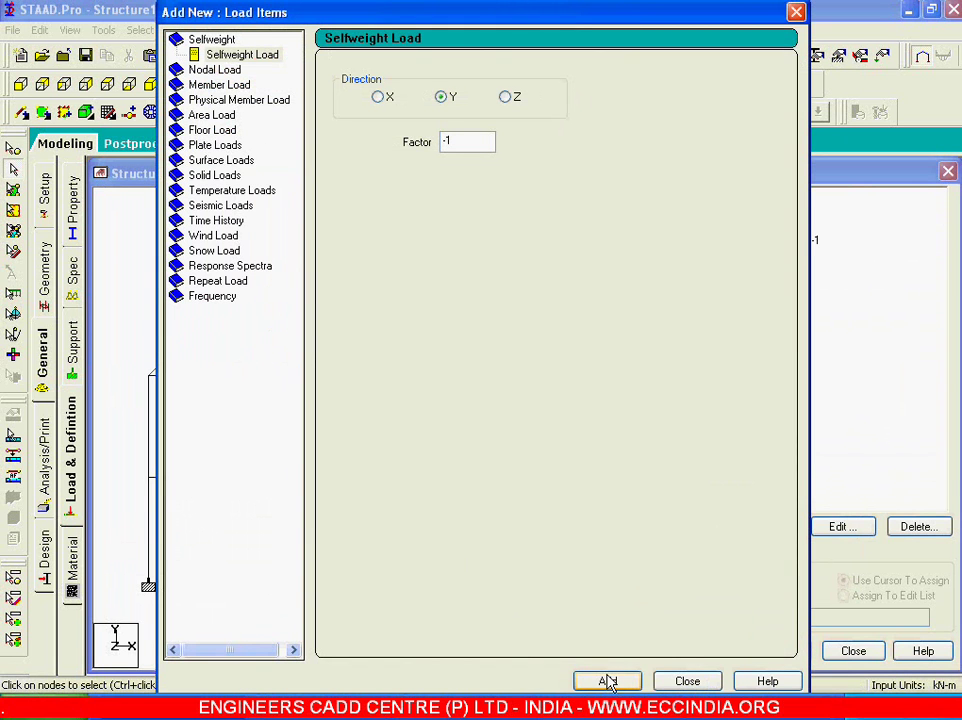
Add a full-plate pressure load of -1 kN/m2 in the global Y (GY) direction to load case 1
{"action": "left_click", "coordinate": [212, 146]}
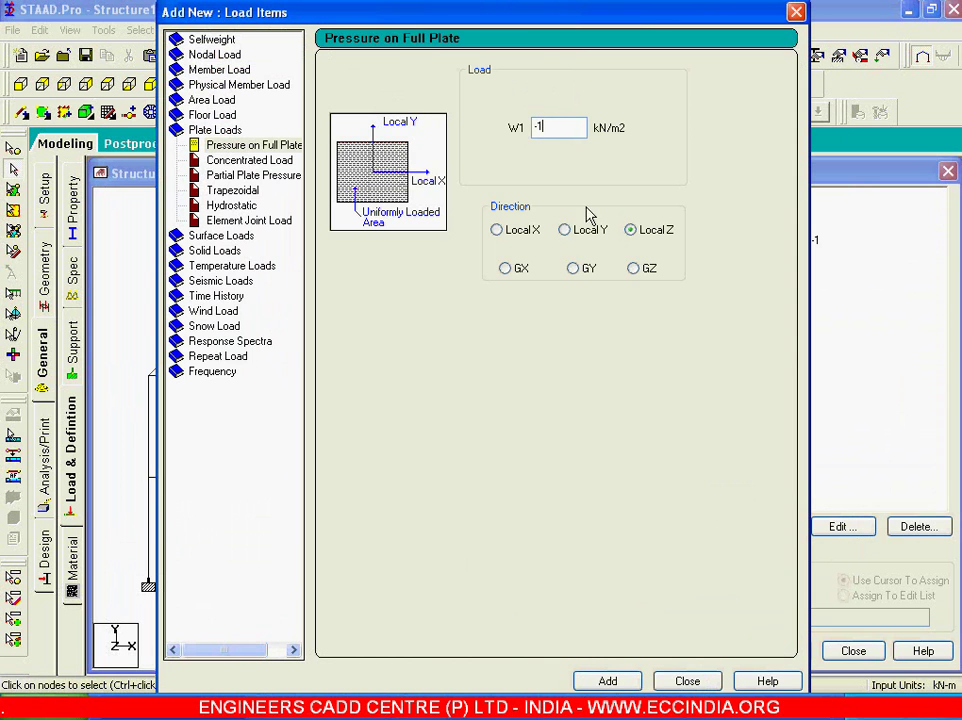
{"action": "left_click", "coordinate": [573, 268]}
{"action": "left_click", "coordinate": [607, 681]}
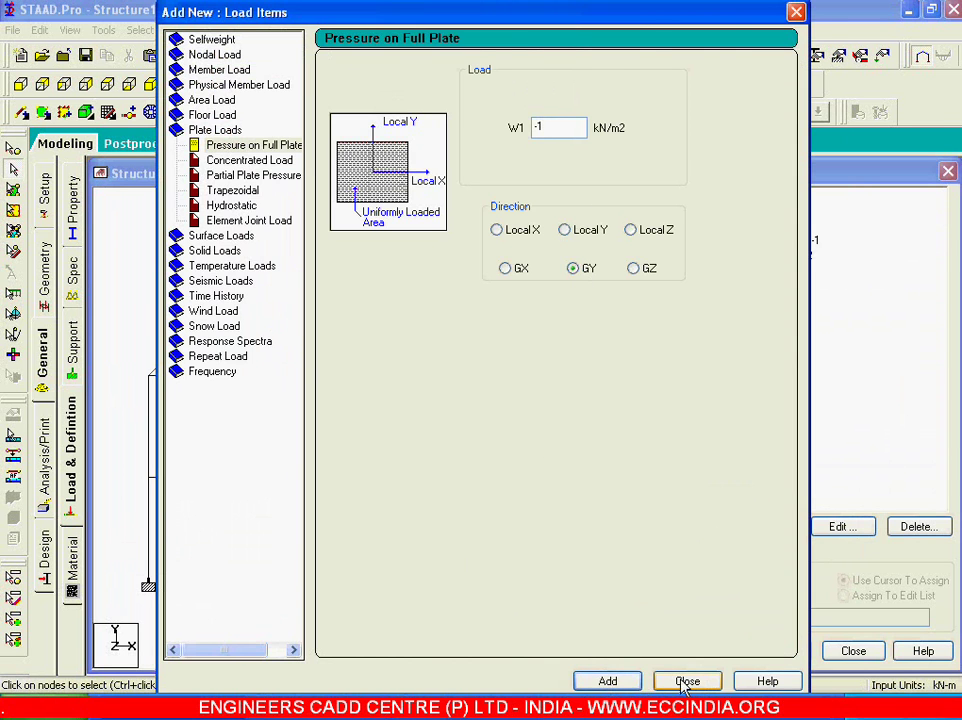
Assign the selfweight load of load case 1 to all beams and plates of the structure
{"action": "left_click", "coordinate": [685, 681]}
{"action": "left_click", "coordinate": [744, 246]}
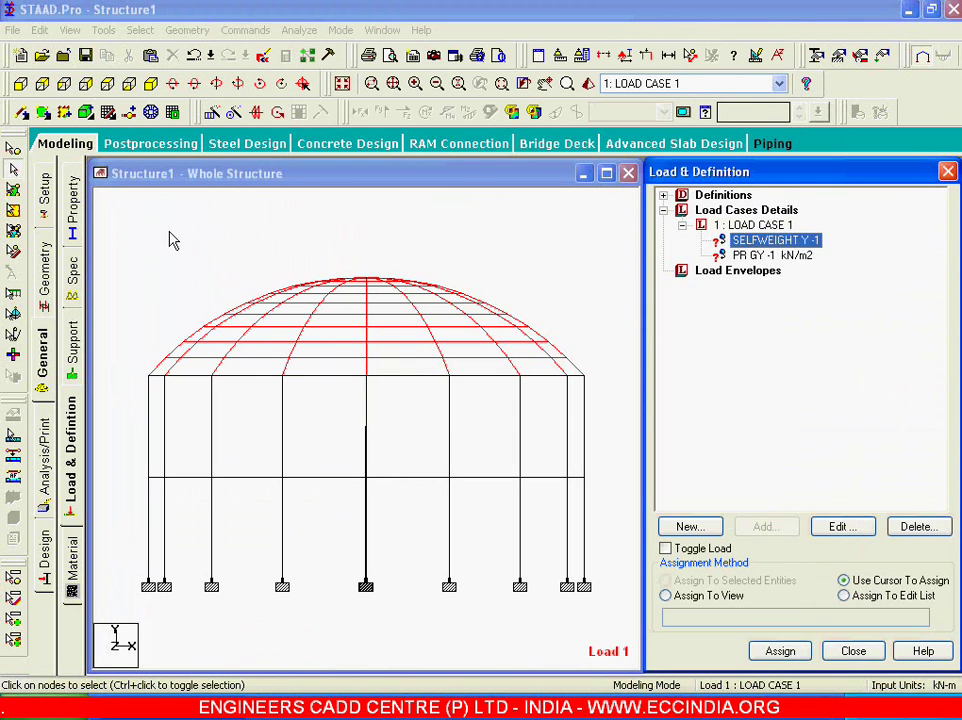
{"action": "left_click", "coordinate": [14, 252]}
{"action": "left_click_drag", "start_coordinate": [125, 229], "coordinate": [582, 642]}
{"action": "left_click", "coordinate": [716, 586]}
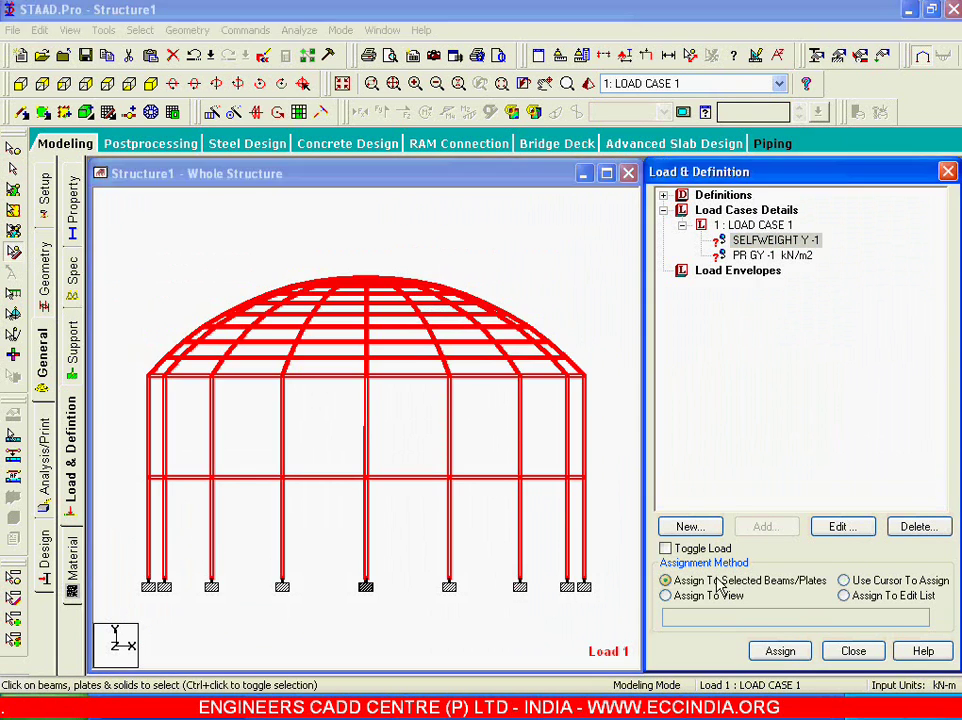
{"action": "left_click", "coordinate": [782, 650]}
{"action": "left_click", "coordinate": [742, 452]}
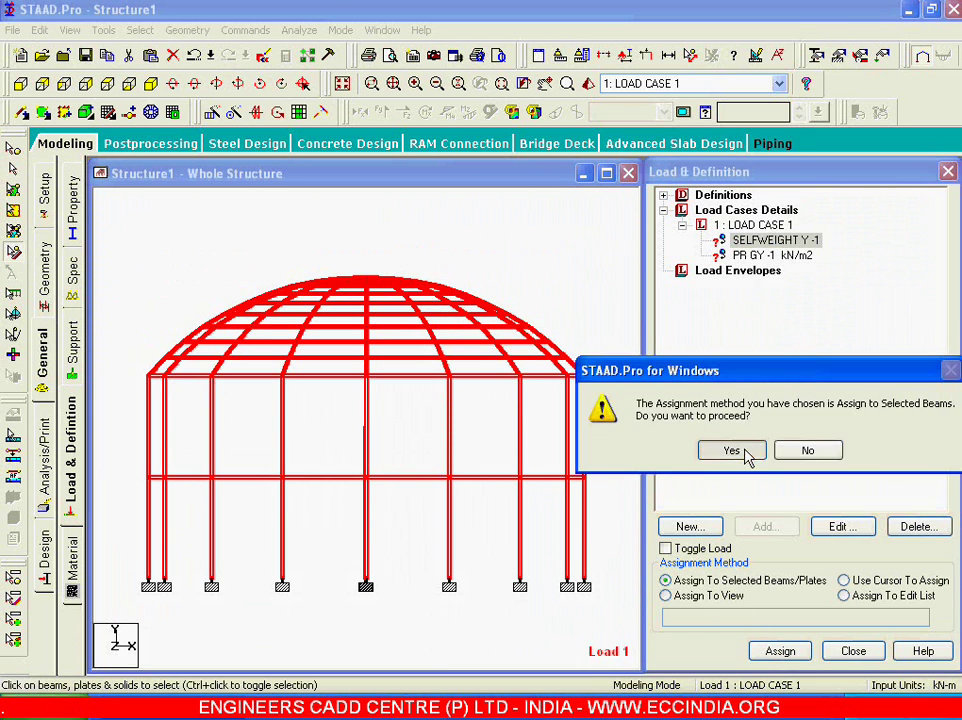
Assign the -1 kN/m2 GY plate pressure load to all plates of the dome
{"action": "left_click", "coordinate": [722, 255]}
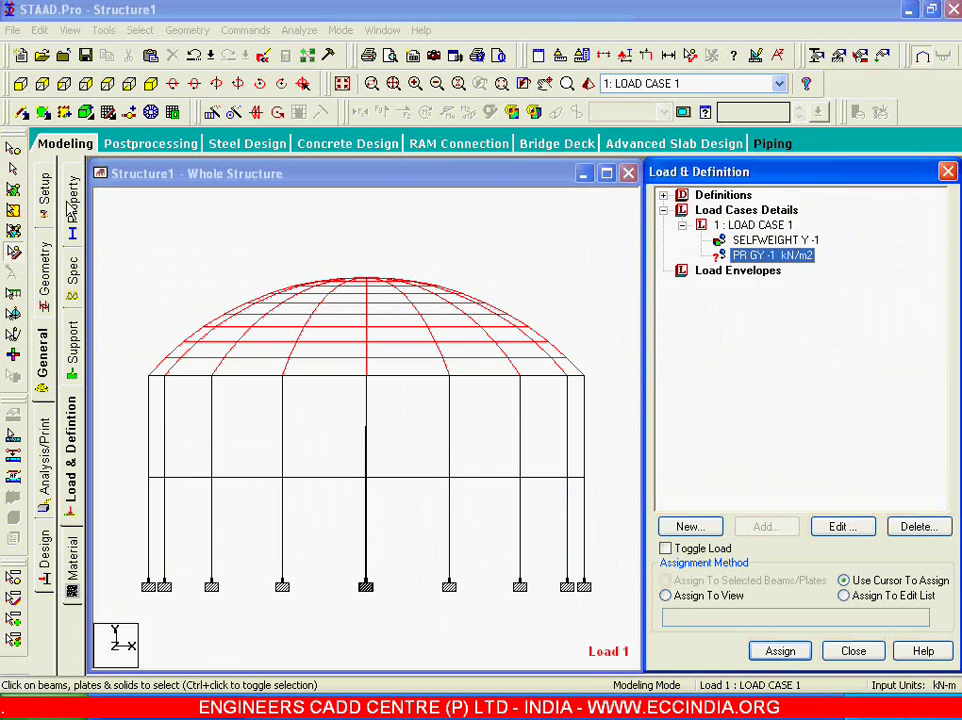
{"action": "left_click", "coordinate": [13, 192]}
{"action": "left_click_drag", "start_coordinate": [137, 216], "coordinate": [566, 449]}
{"action": "left_click", "coordinate": [713, 581]}
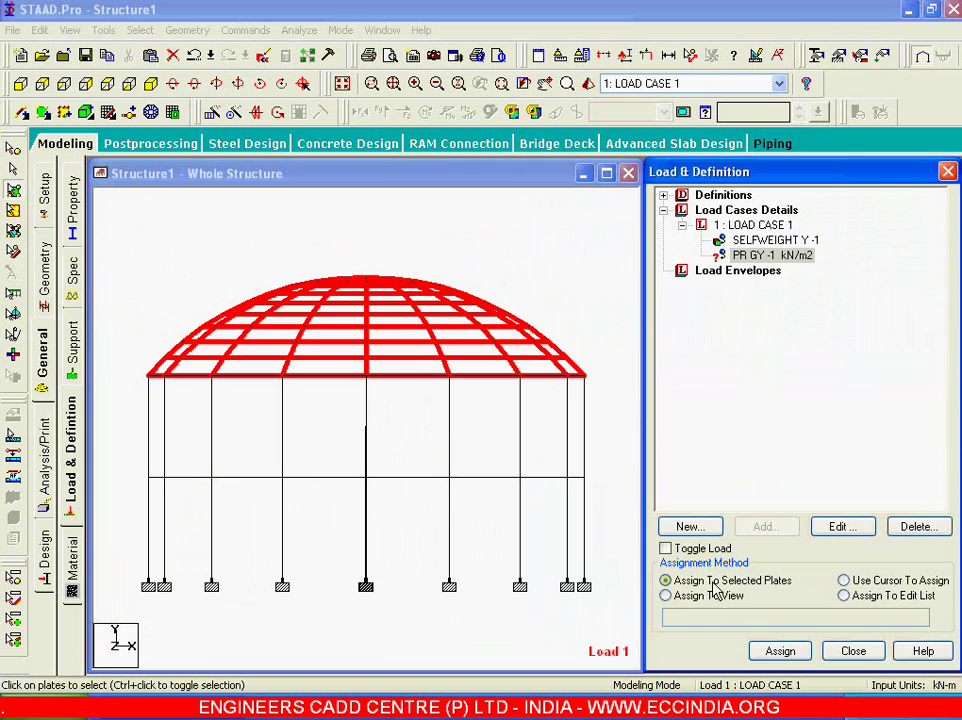
{"action": "left_click", "coordinate": [778, 650]}
{"action": "left_click", "coordinate": [735, 450]}
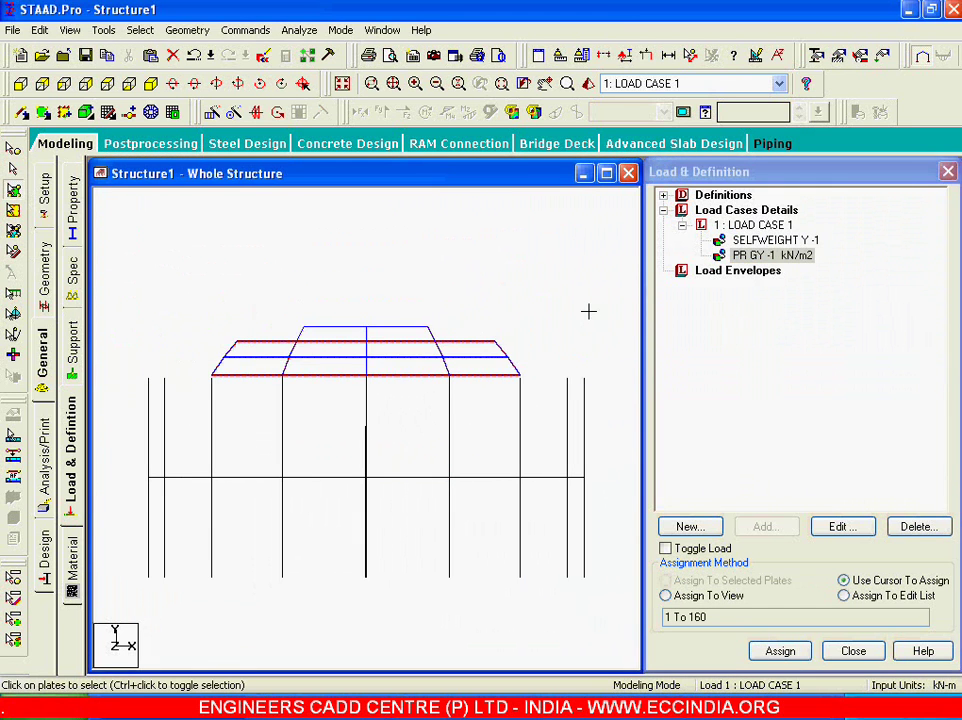
Add a normal combination load case 2 that includes load case 1 with a factor of 1.5
{"action": "left_click", "coordinate": [775, 229]}
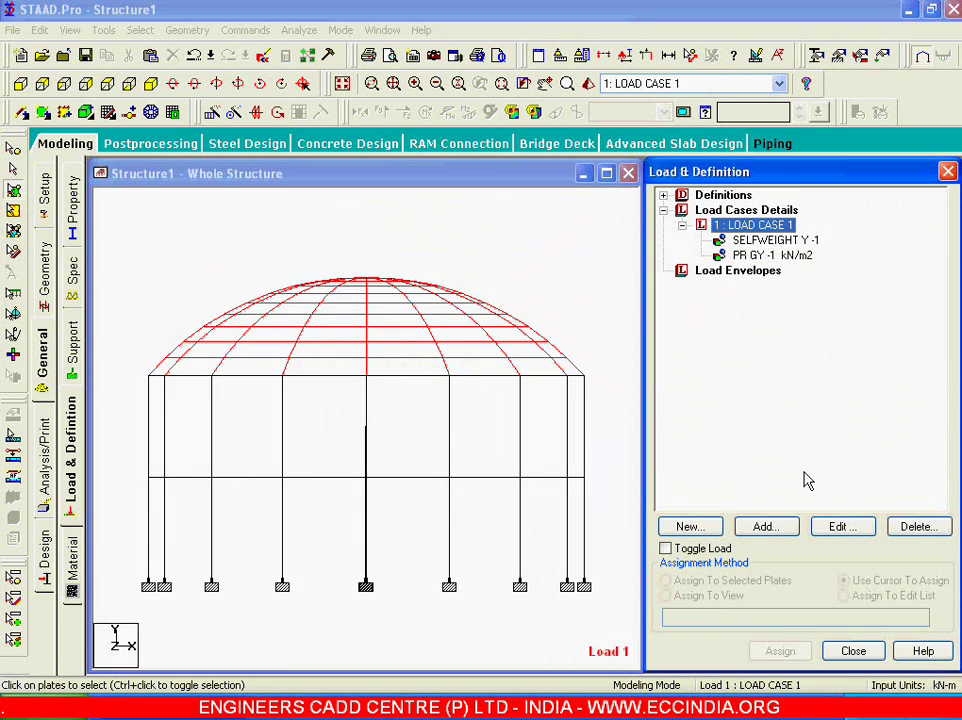
{"action": "left_click", "coordinate": [768, 529]}
{"action": "key", "text": "Up"}
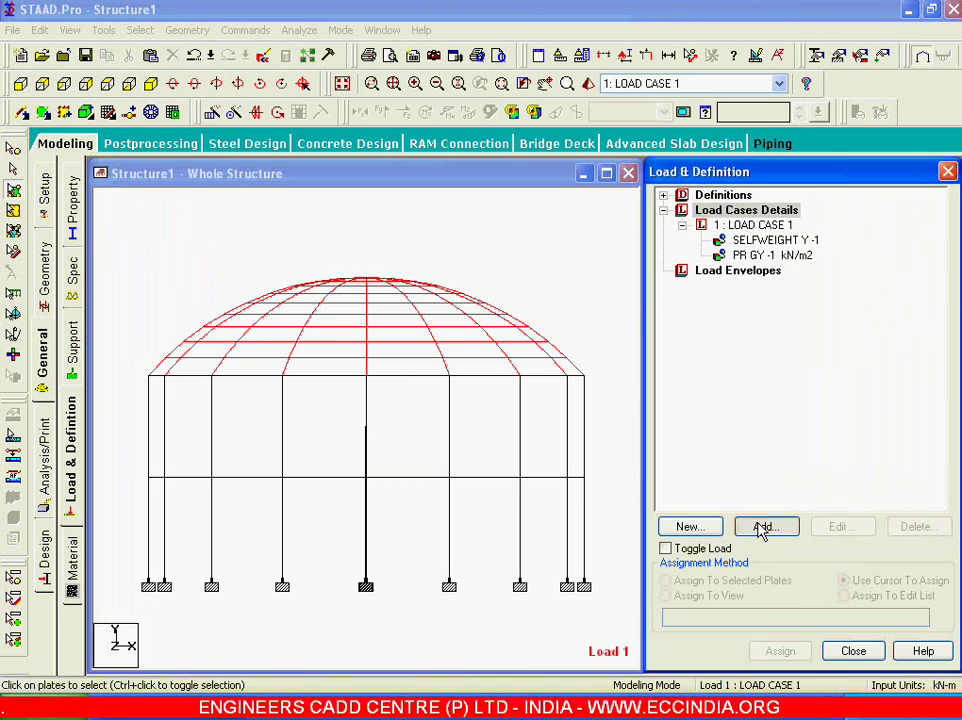
{"action": "left_click", "coordinate": [762, 526]}
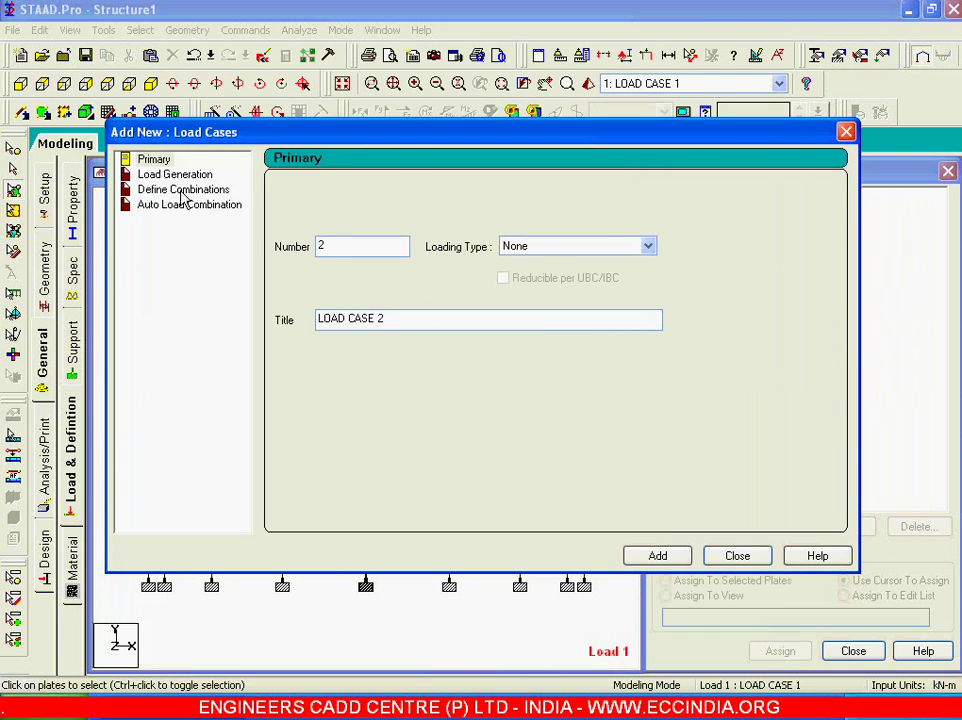
{"action": "left_click", "coordinate": [184, 190]}
{"action": "left_click", "coordinate": [494, 276]}
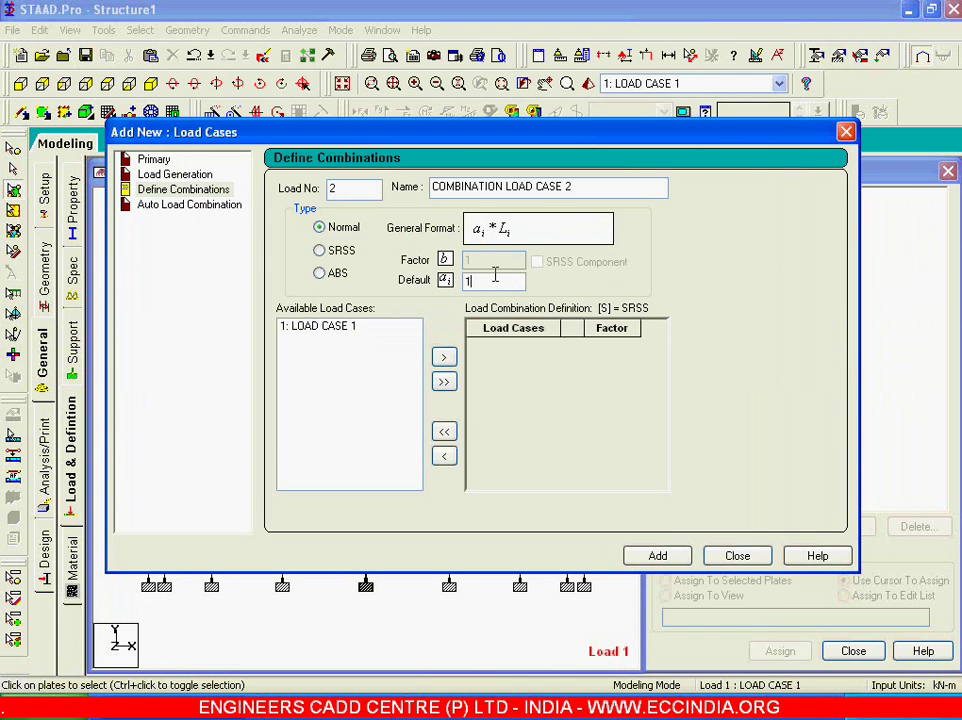
{"action": "left_click", "coordinate": [320, 326]}
{"action": "left_click", "coordinate": [444, 357]}
{"action": "left_click", "coordinate": [680, 556]}
{"action": "left_click", "coordinate": [737, 556]}
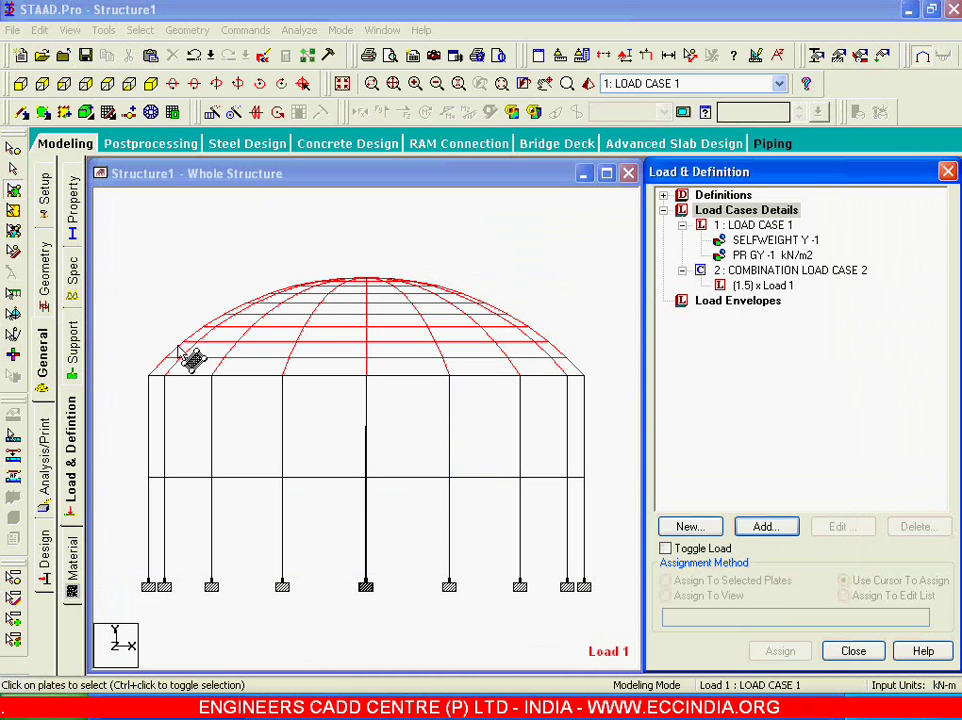
Add a Perform Analysis command with the No Print option
{"action": "left_click", "coordinate": [45, 478]}
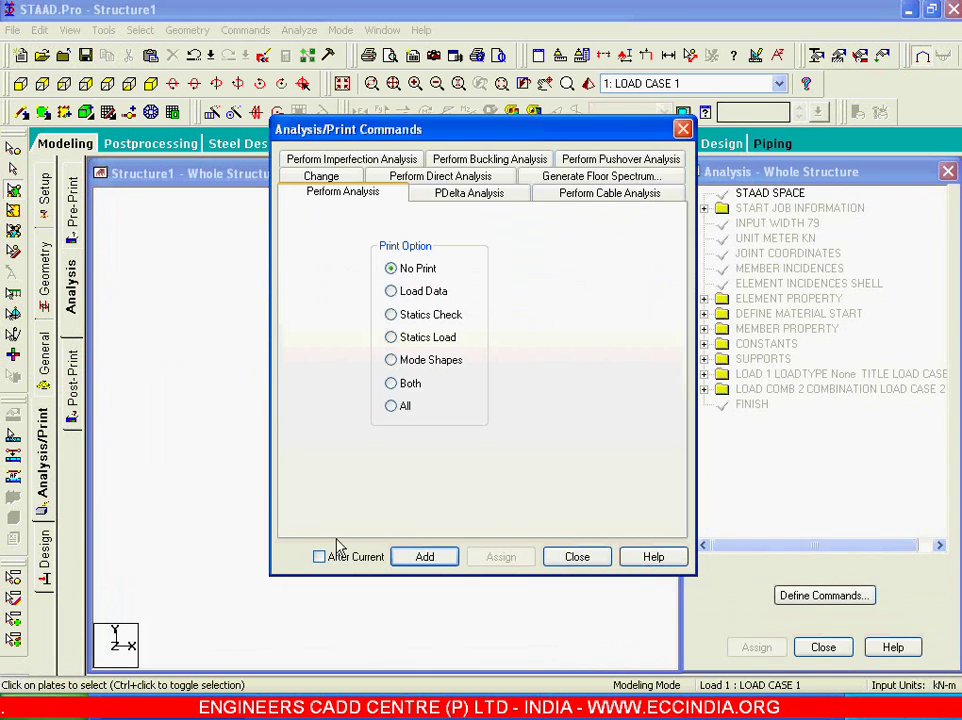
{"action": "left_click", "coordinate": [433, 558]}
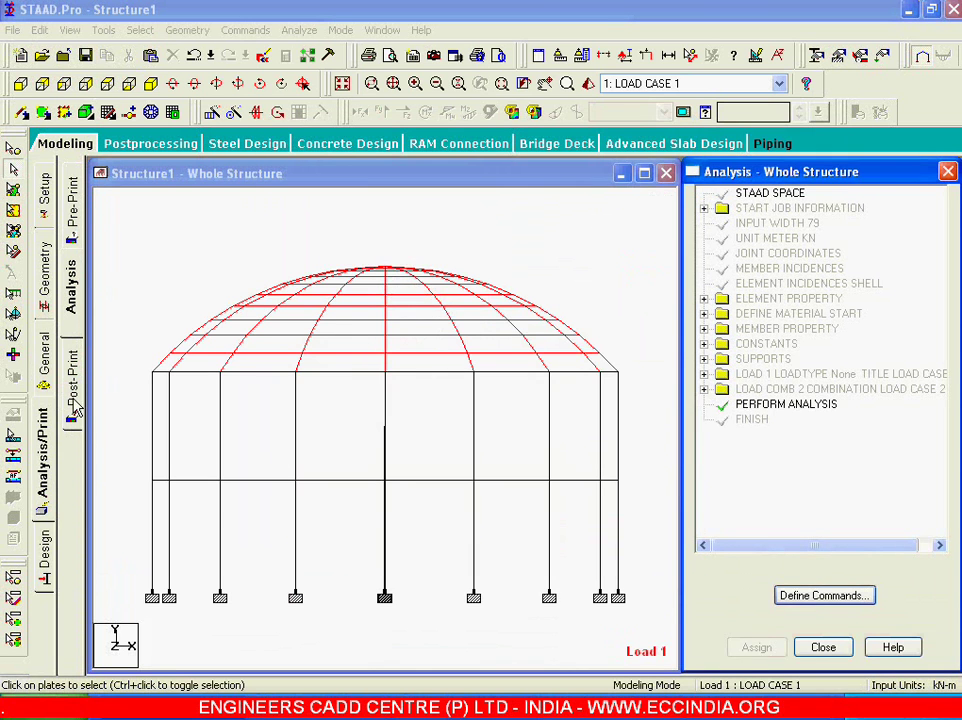
Add post-analysis commands for a load list containing combination load case 2 and for printing the analysis results
{"action": "left_click", "coordinate": [72, 395]}
{"action": "left_click", "coordinate": [811, 486]}
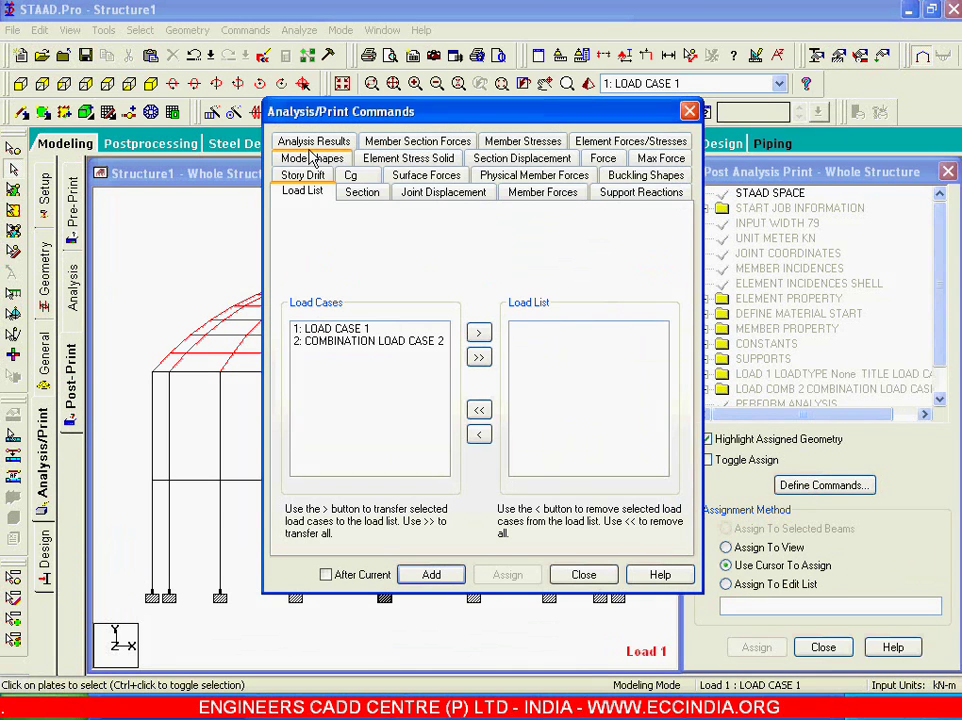
{"action": "left_click", "coordinate": [355, 342]}
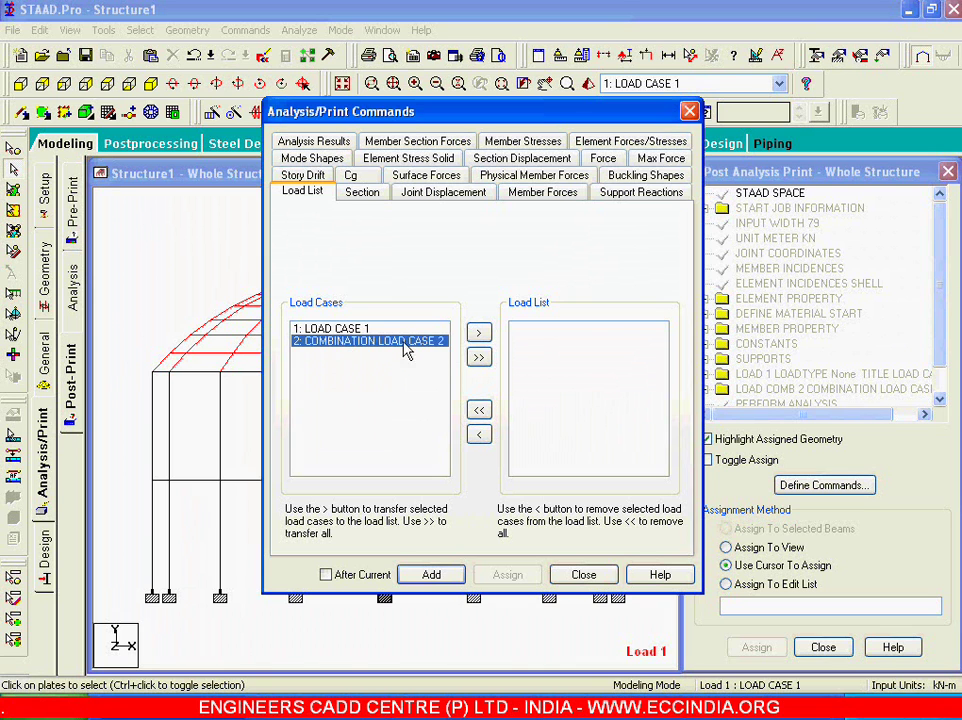
{"action": "left_click", "coordinate": [478, 333]}
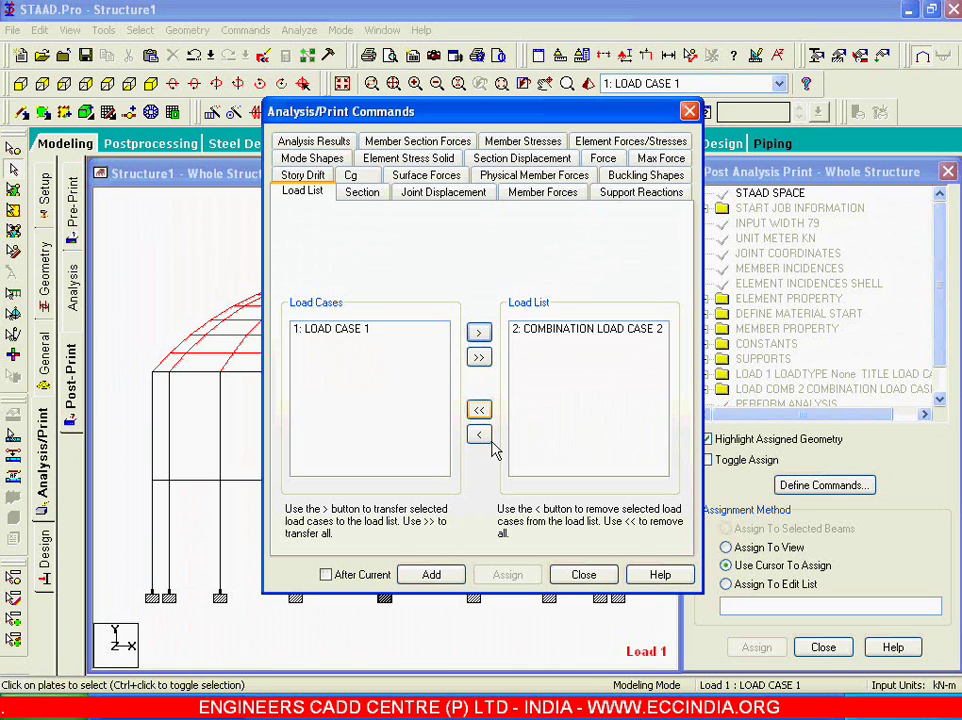
{"action": "left_click", "coordinate": [455, 575]}
{"action": "left_click", "coordinate": [300, 145]}
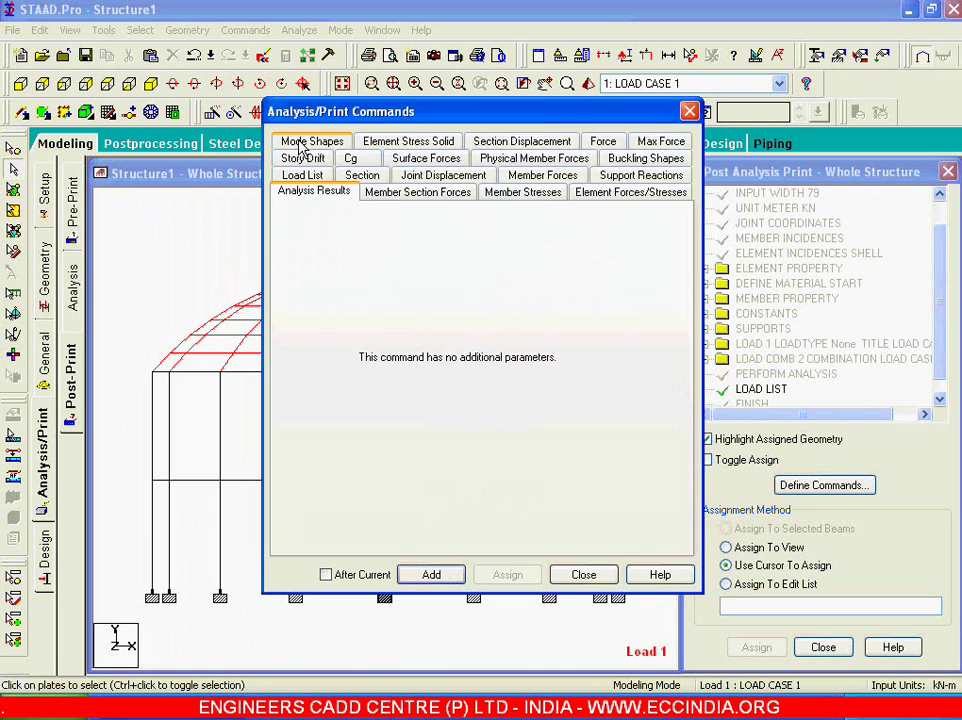
{"action": "left_click", "coordinate": [432, 575]}
{"action": "left_click", "coordinate": [583, 575]}
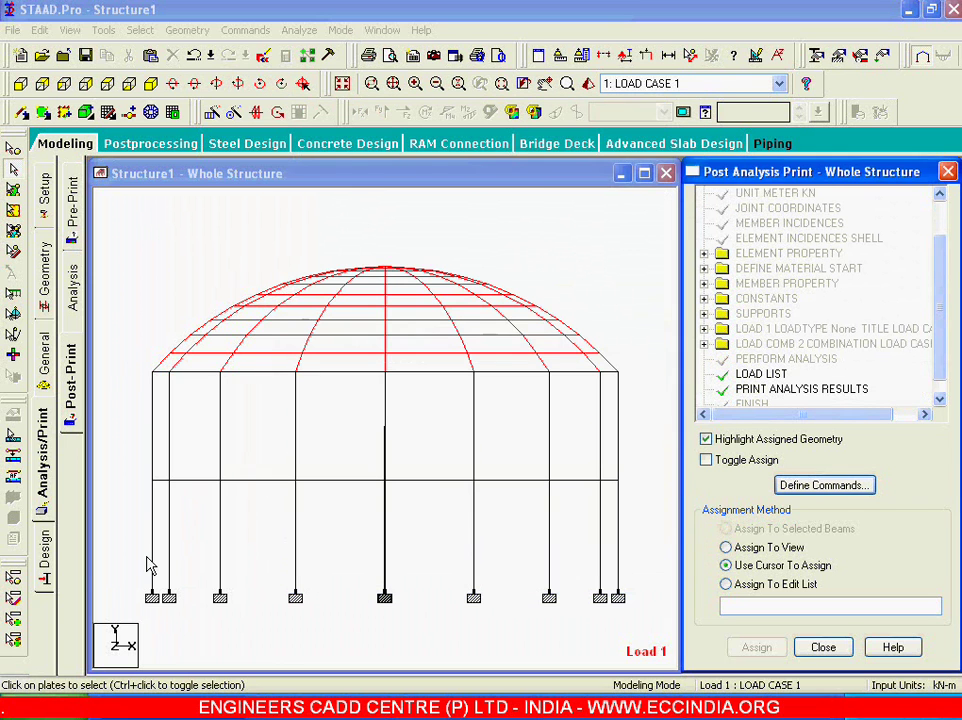
Open the concrete design settings and set the current design code to IS456
{"action": "left_click", "coordinate": [44, 555]}
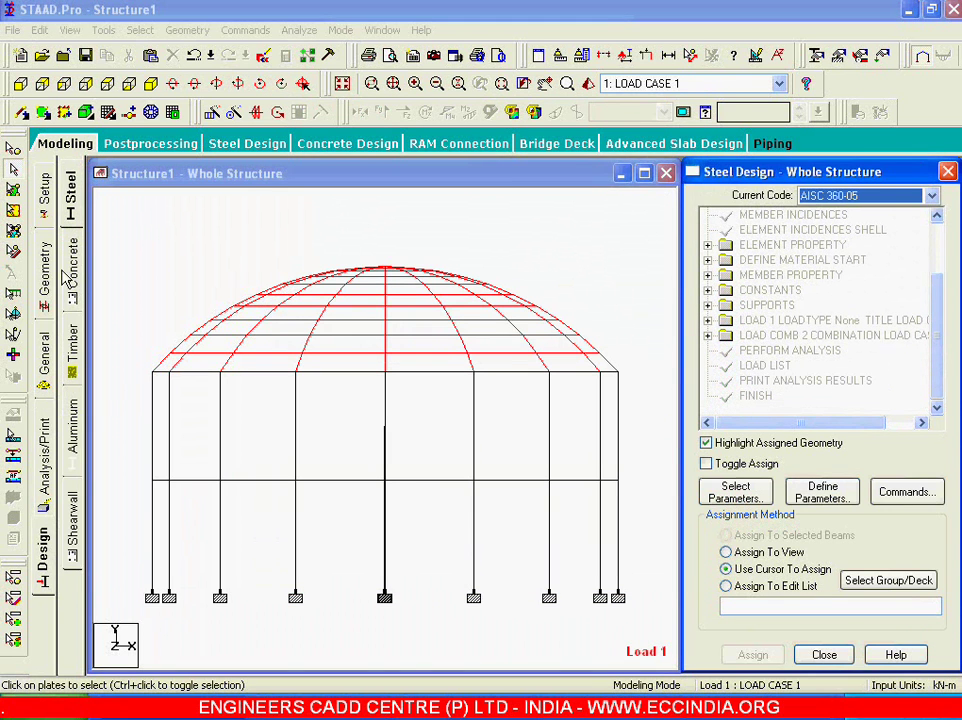
{"action": "left_click", "coordinate": [71, 265]}
{"action": "left_click", "coordinate": [931, 195]}
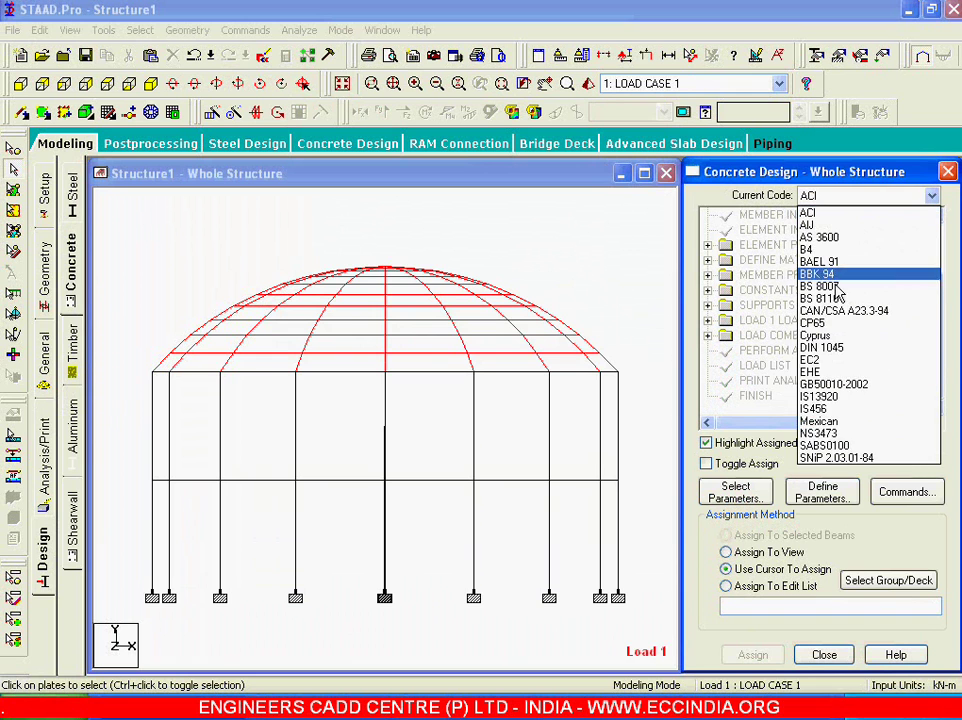
{"action": "left_click", "coordinate": [835, 408]}
Define the FC design parameter with a concrete compressive strength of 20000 kN/m2
{"action": "left_click", "coordinate": [822, 495]}
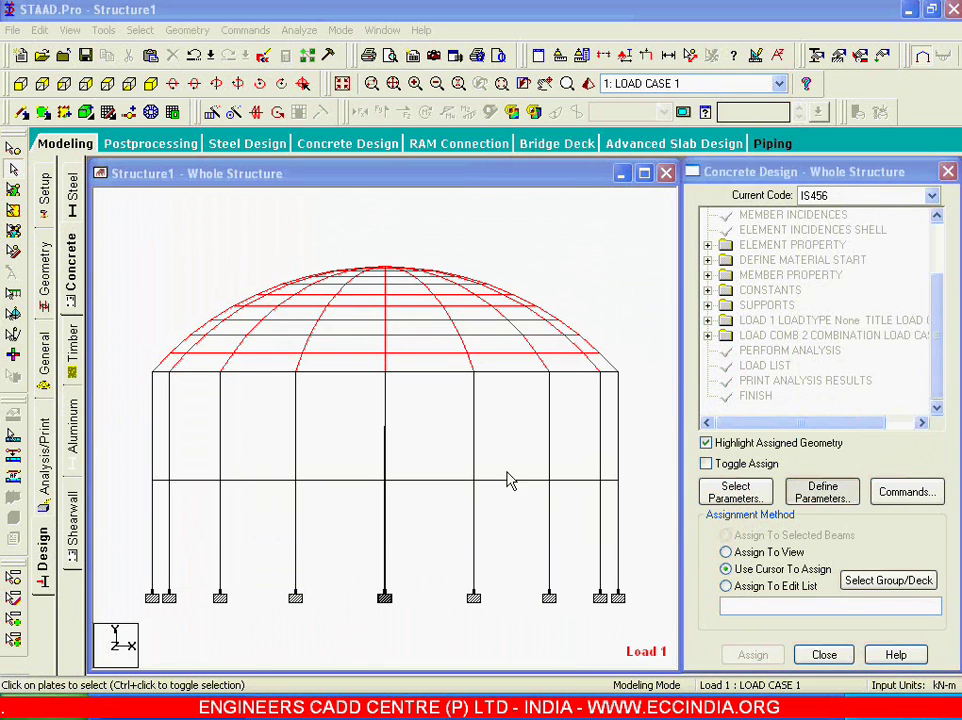
{"action": "left_click", "coordinate": [235, 282]}
{"action": "left_click_drag", "start_coordinate": [553, 277], "coordinate": [333, 275]}
{"action": "type", "text": "2000"}
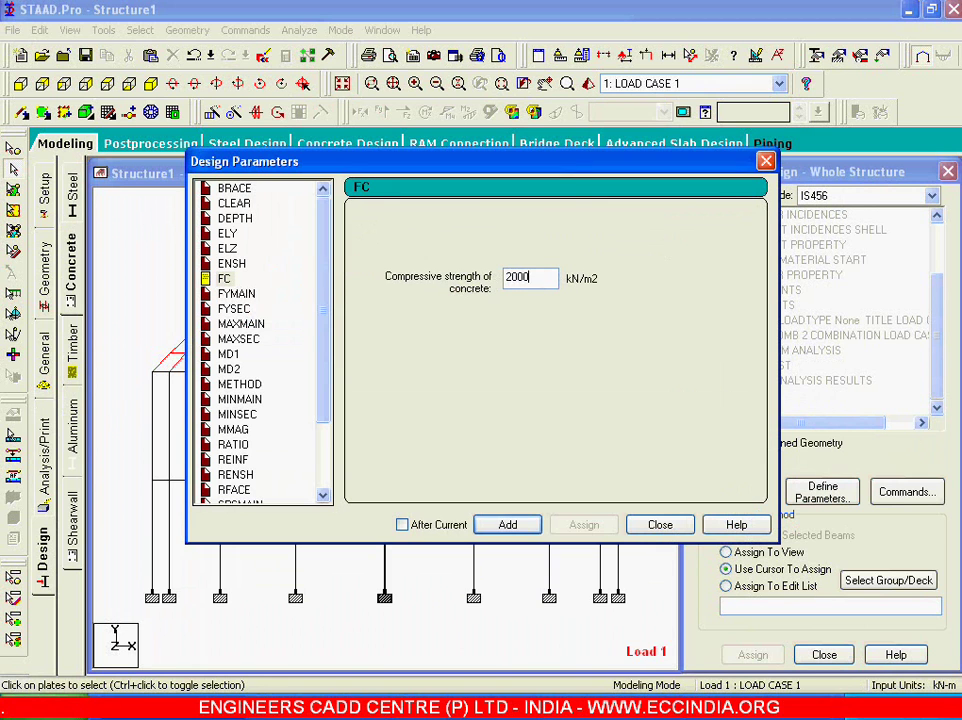
{"action": "left_click", "coordinate": [508, 524]}
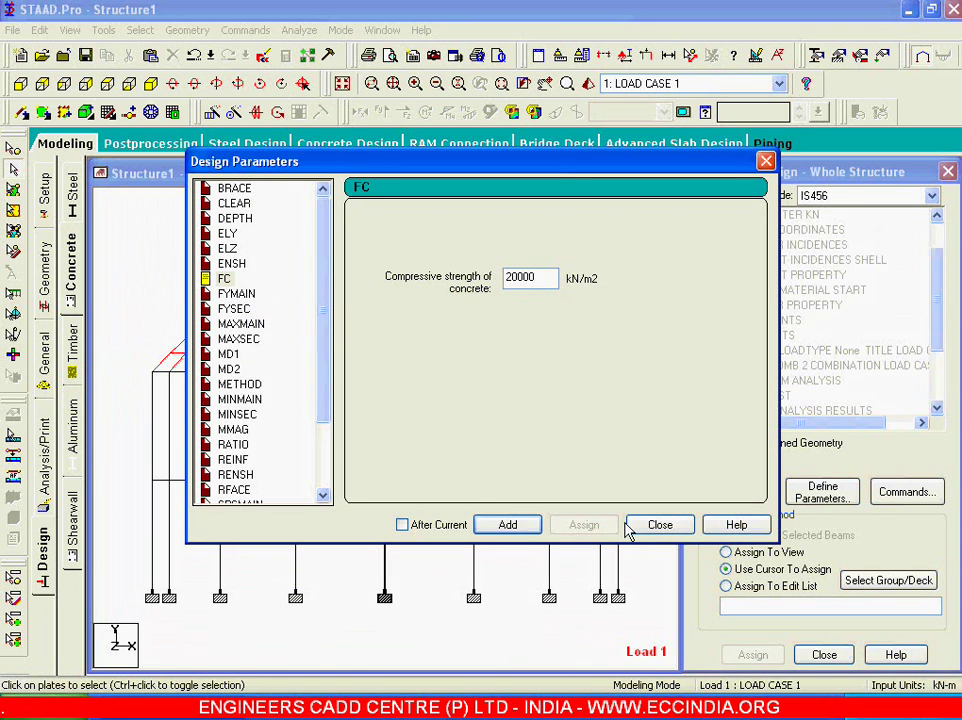
{"action": "left_click", "coordinate": [660, 524]}
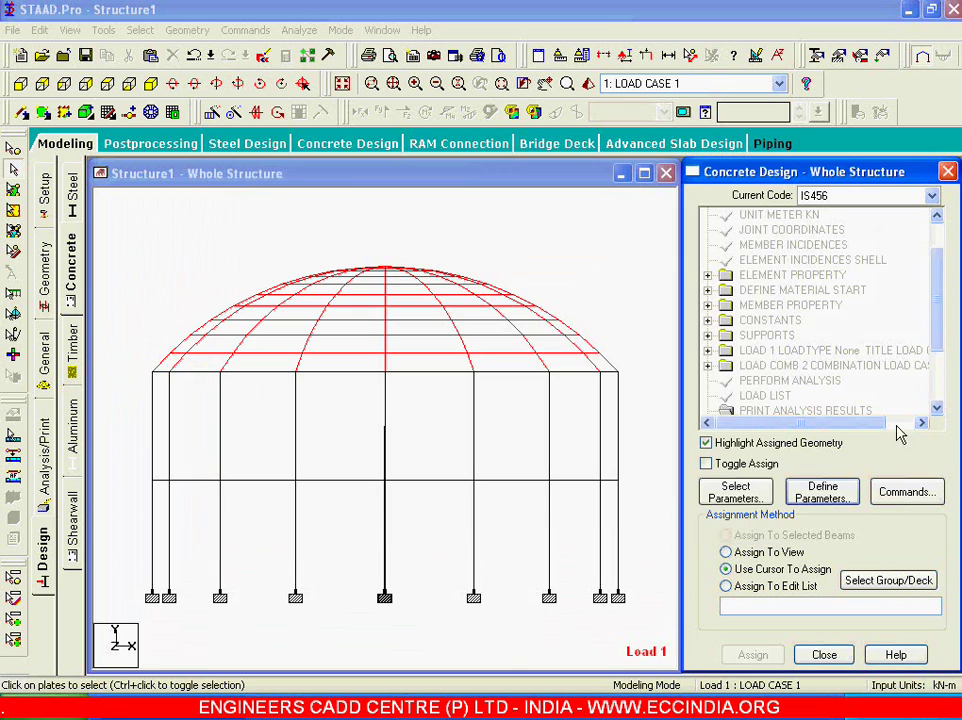
Add the DESIGN SLAB/ELEMENT command to the concrete design
{"action": "left_click", "coordinate": [935, 494]}
{"action": "left_click", "coordinate": [493, 313]}
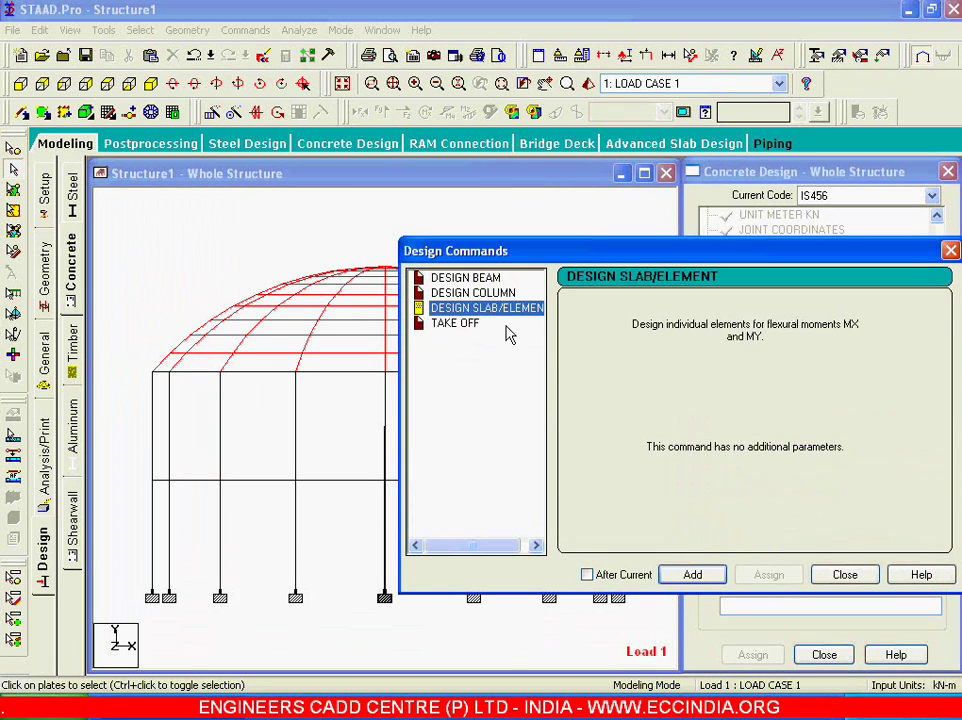
{"action": "left_click", "coordinate": [705, 576]}
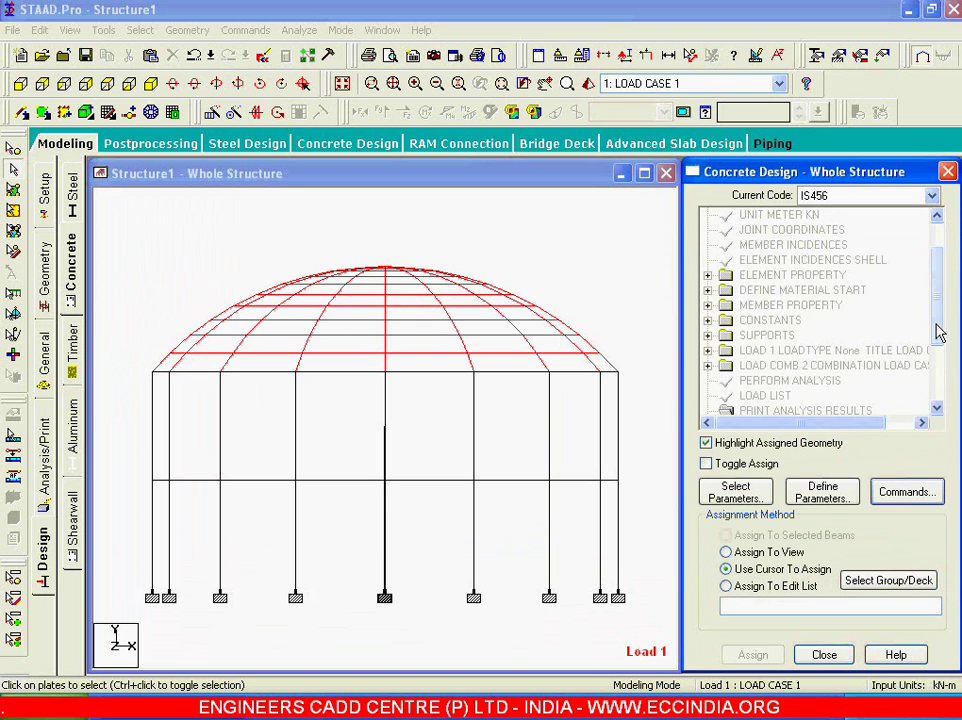
Assign the FC 20000 parameter to all plates of the dome
{"action": "left_click_drag", "start_coordinate": [938, 333], "coordinate": [938, 412]}
{"action": "left_click", "coordinate": [783, 337]}
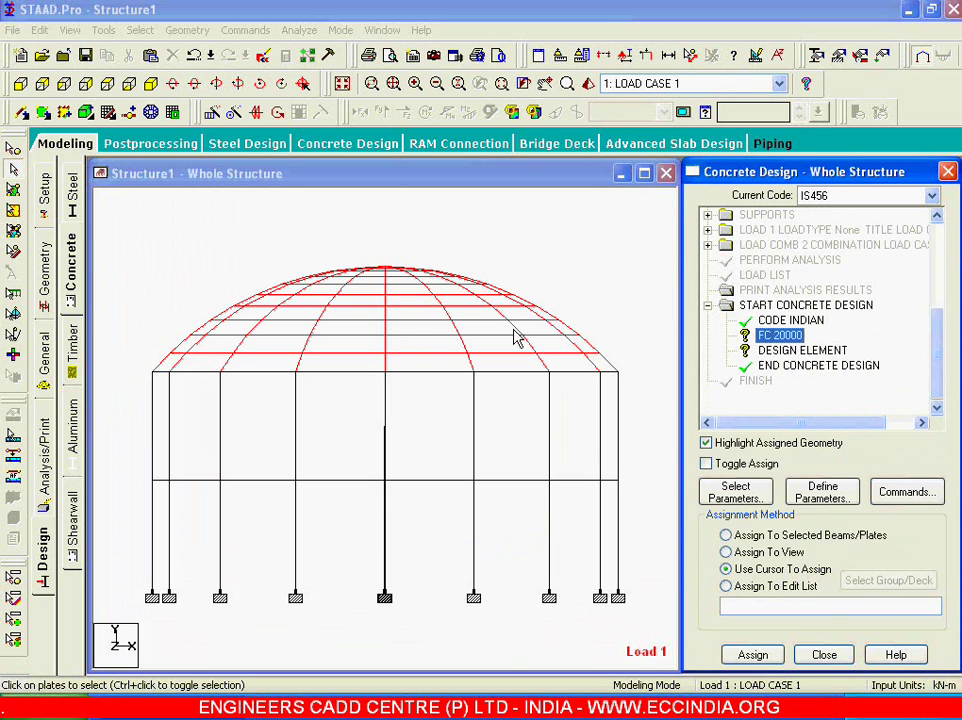
{"action": "left_click", "coordinate": [183, 247]}
{"action": "left_click_drag", "start_coordinate": [141, 231], "coordinate": [646, 400]}
{"action": "left_click", "coordinate": [753, 654]}
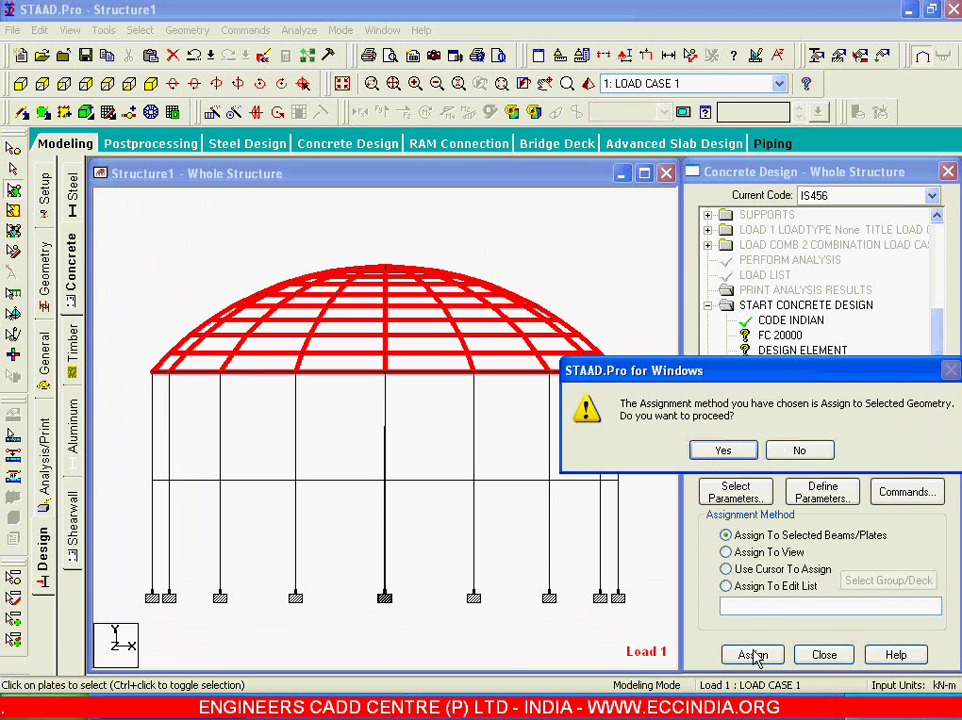
{"action": "left_click", "coordinate": [728, 452]}
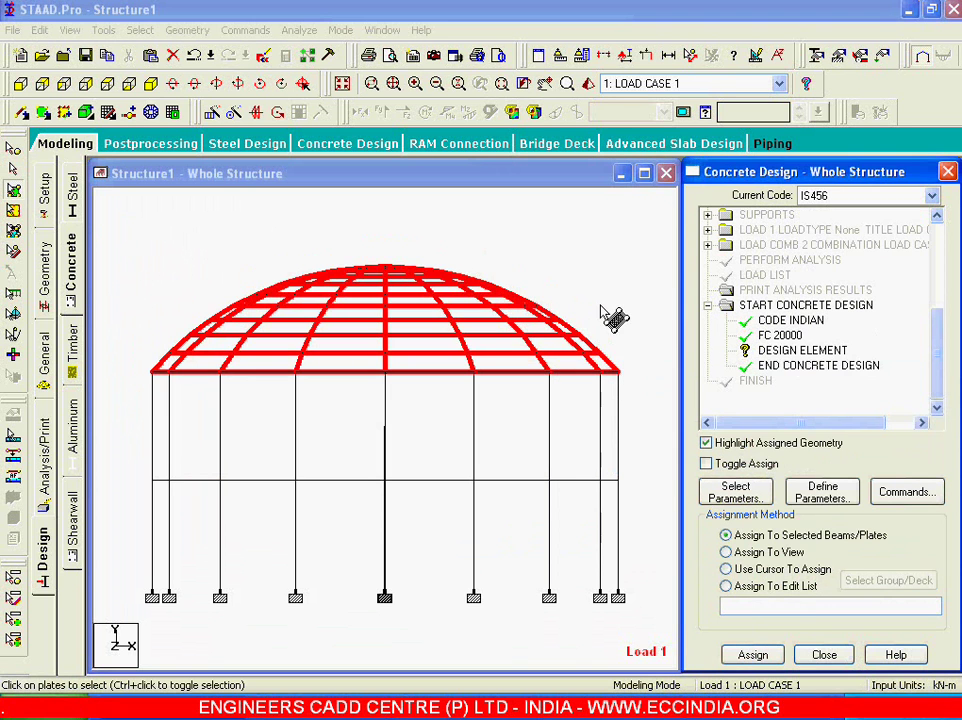
Assign the DESIGN ELEMENT command to the ten plates of one dome sector, from the rim to the crown, in plan view
{"action": "left_click", "coordinate": [776, 352]}
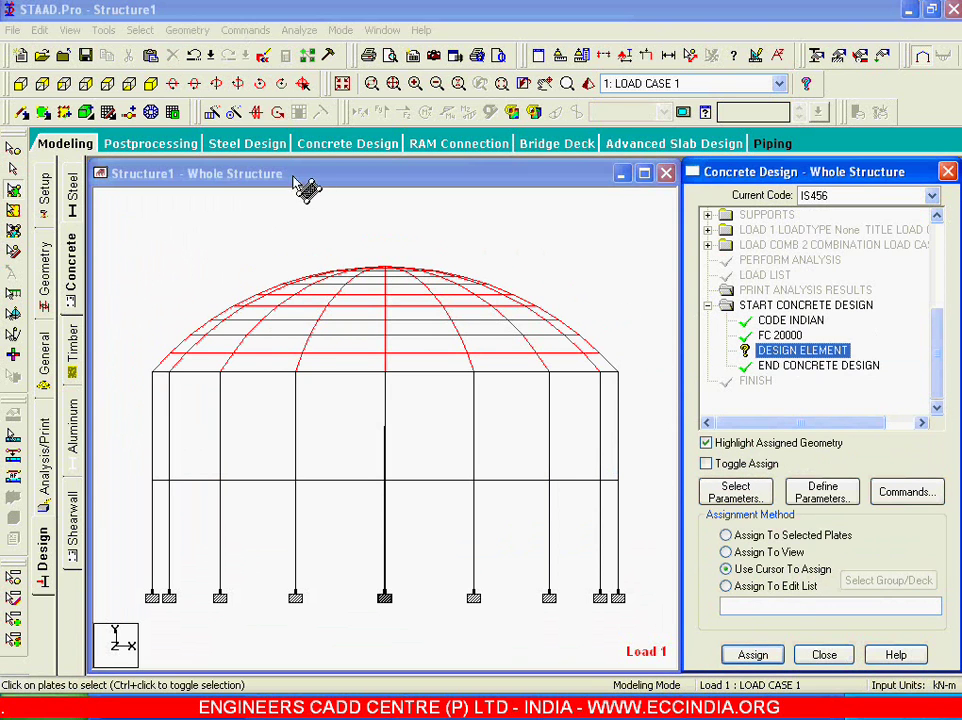
{"action": "left_click", "coordinate": [112, 84]}
{"action": "scroll", "coordinate": [428, 378], "scroll_direction": "up", "scroll_amount": 2}
{"action": "middle_click_drag", "start_coordinate": [468, 511], "coordinate": [451, 410]}
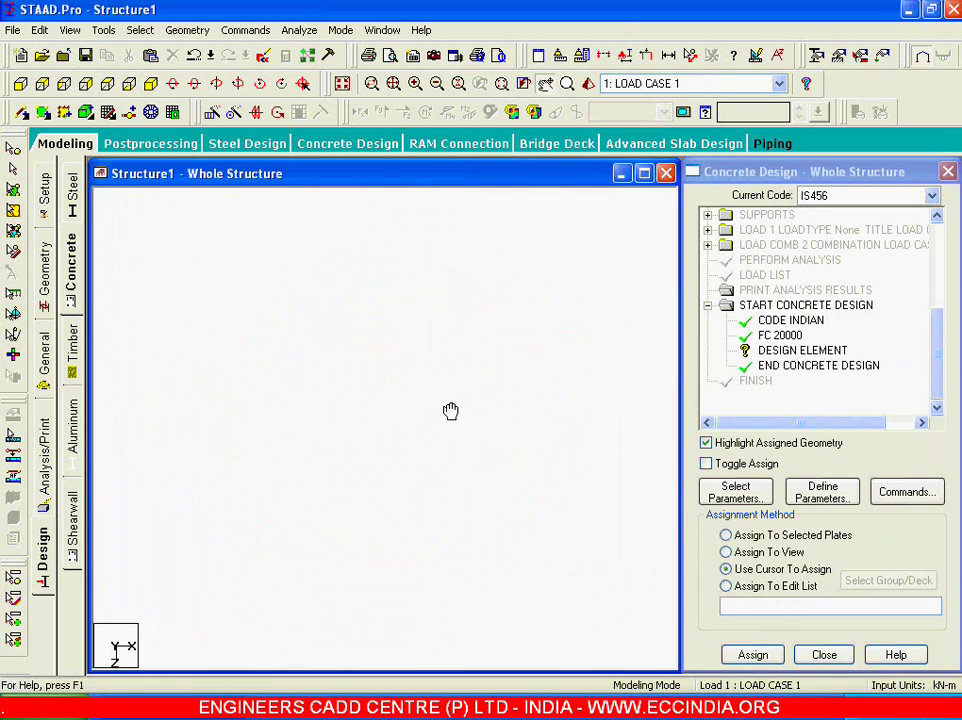
{"action": "left_click", "coordinate": [401, 540]}
{"action": "left_click", "coordinate": [400, 518], "text": "ctrl"}
{"action": "left_click", "coordinate": [398, 494], "text": "ctrl"}
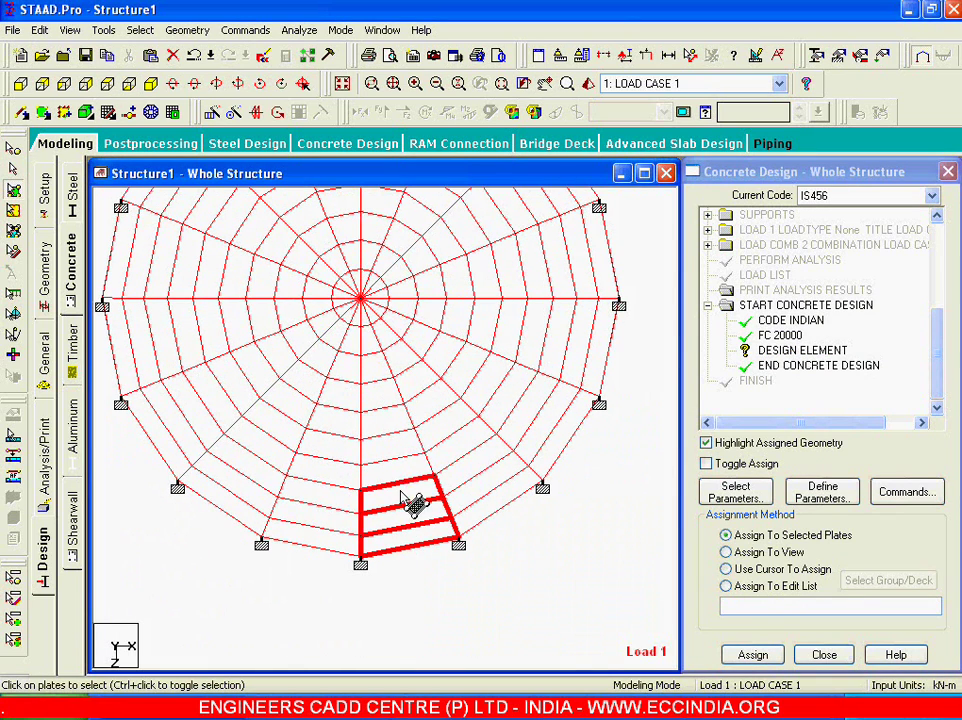
{"action": "left_click", "coordinate": [394, 471], "text": "ctrl"}
{"action": "left_click", "coordinate": [390, 448], "text": "ctrl"}
{"action": "left_click", "coordinate": [386, 416], "text": "ctrl"}
{"action": "left_click", "coordinate": [384, 390], "text": "ctrl"}
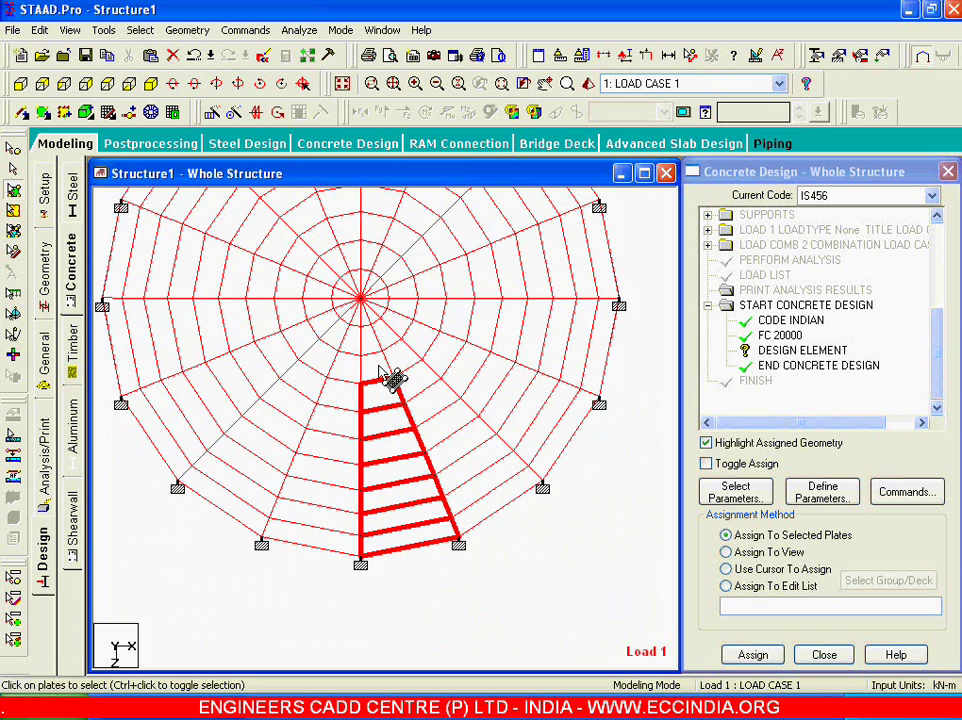
{"action": "left_click", "coordinate": [376, 362], "text": "ctrl"}
{"action": "left_click", "coordinate": [371, 336], "text": "ctrl"}
{"action": "left_click", "coordinate": [367, 314], "text": "ctrl"}
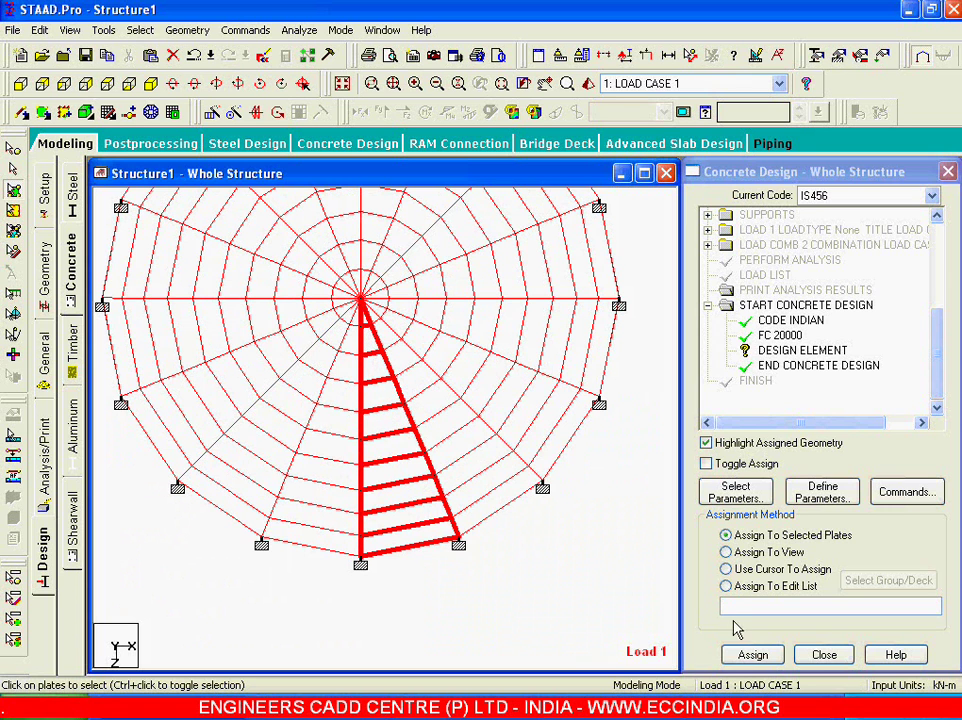
{"action": "left_click", "coordinate": [753, 654]}
{"action": "left_click", "coordinate": [741, 452]}
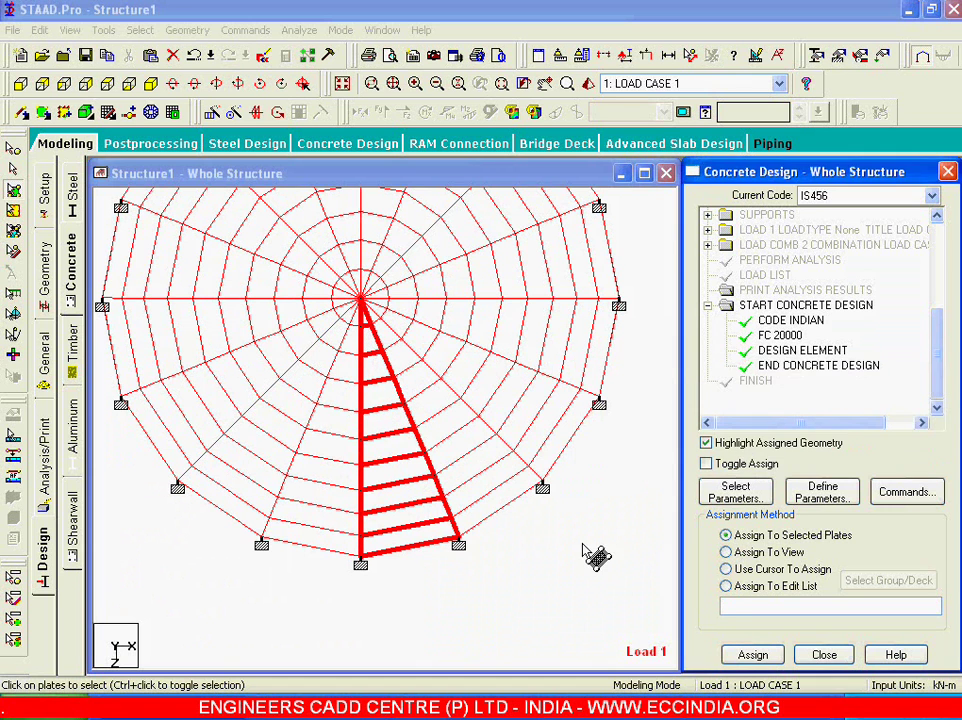
Run the analysis with the concrete design and stay in modelling mode once it finishes
{"action": "left_click", "coordinate": [300, 30]}
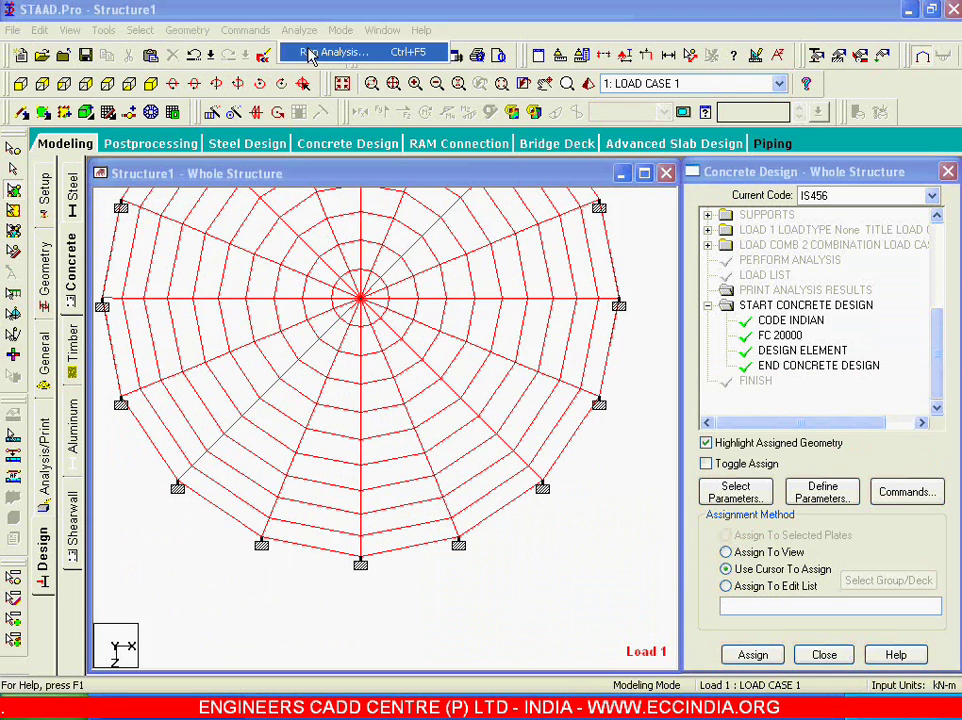
{"action": "left_click", "coordinate": [316, 52]}
{"action": "left_click", "coordinate": [368, 384]}
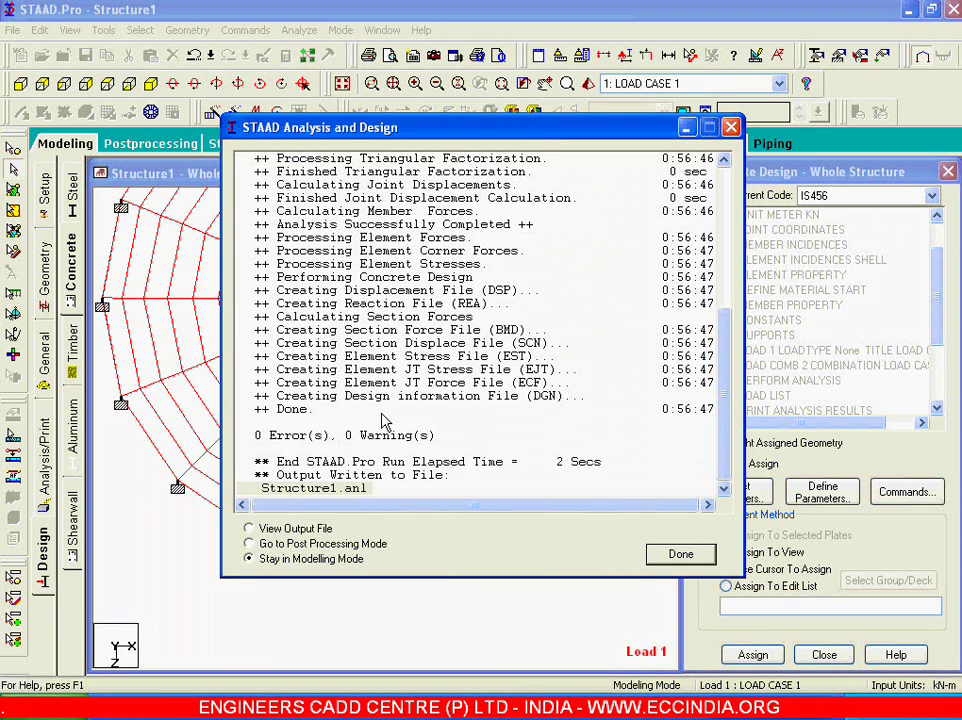
{"action": "left_click", "coordinate": [653, 554]}
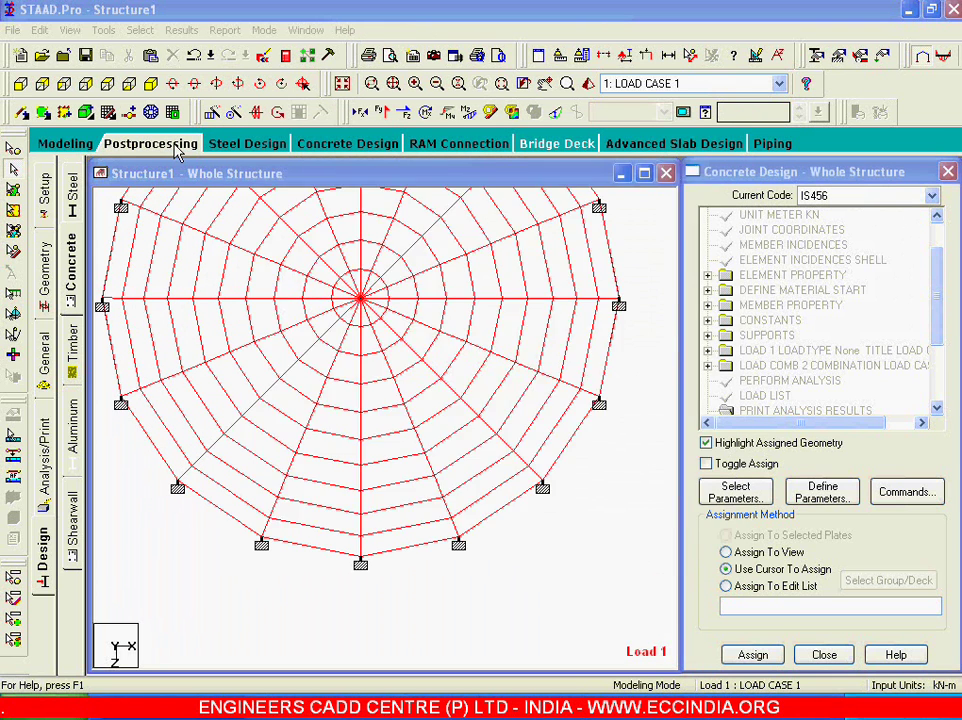
Switch to postprocessing and set up the results with load case 1 removed, keeping only combination load case 2
{"action": "left_click", "coordinate": [176, 147]}
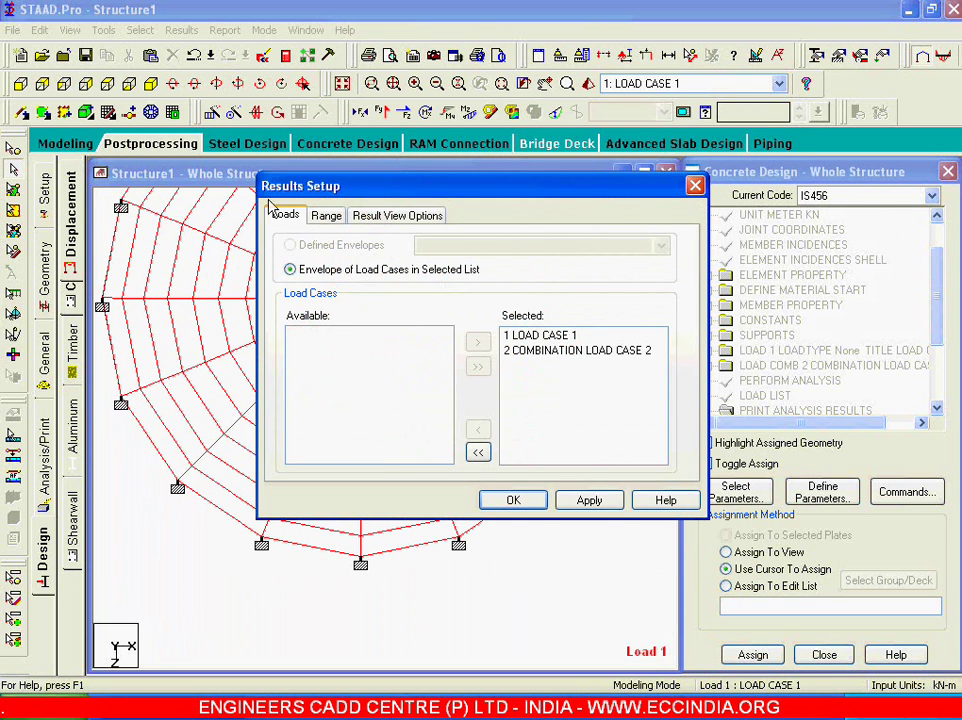
{"action": "left_click", "coordinate": [531, 338]}
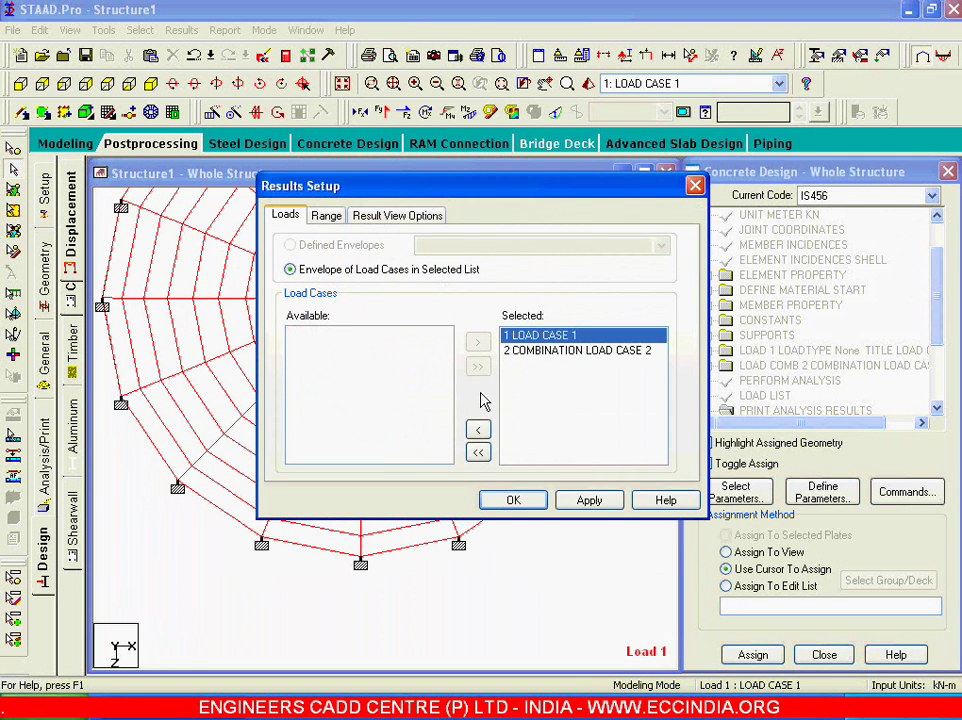
{"action": "left_click", "coordinate": [479, 431]}
{"action": "left_click", "coordinate": [512, 500]}
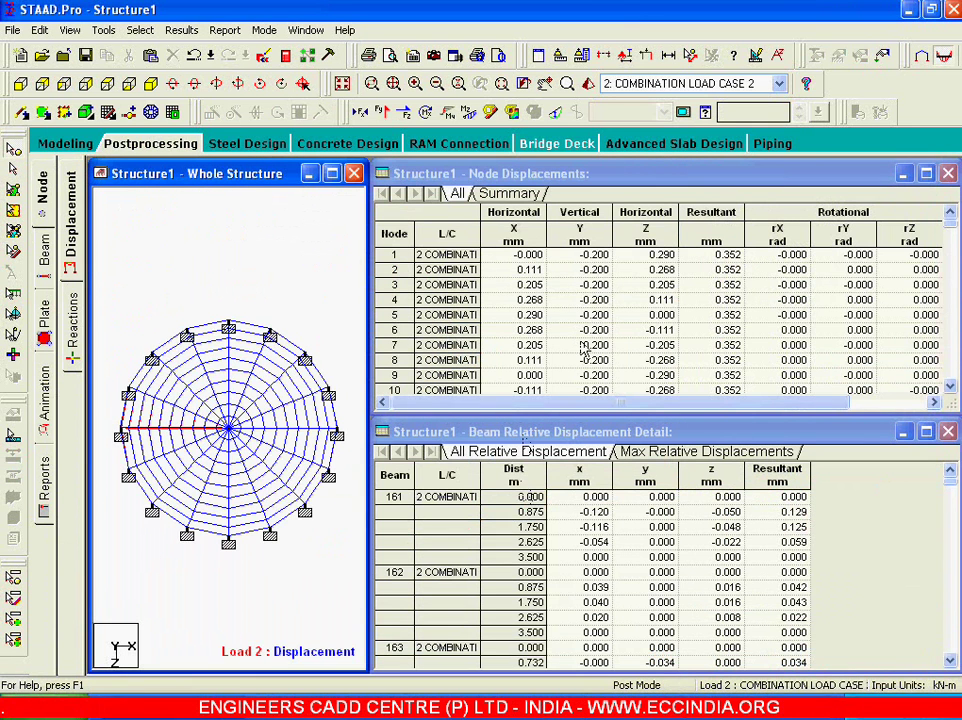
Examine the node displacement summary and locate the Min Y displacement node on the dome in a 3D view
{"action": "left_click", "coordinate": [478, 288]}
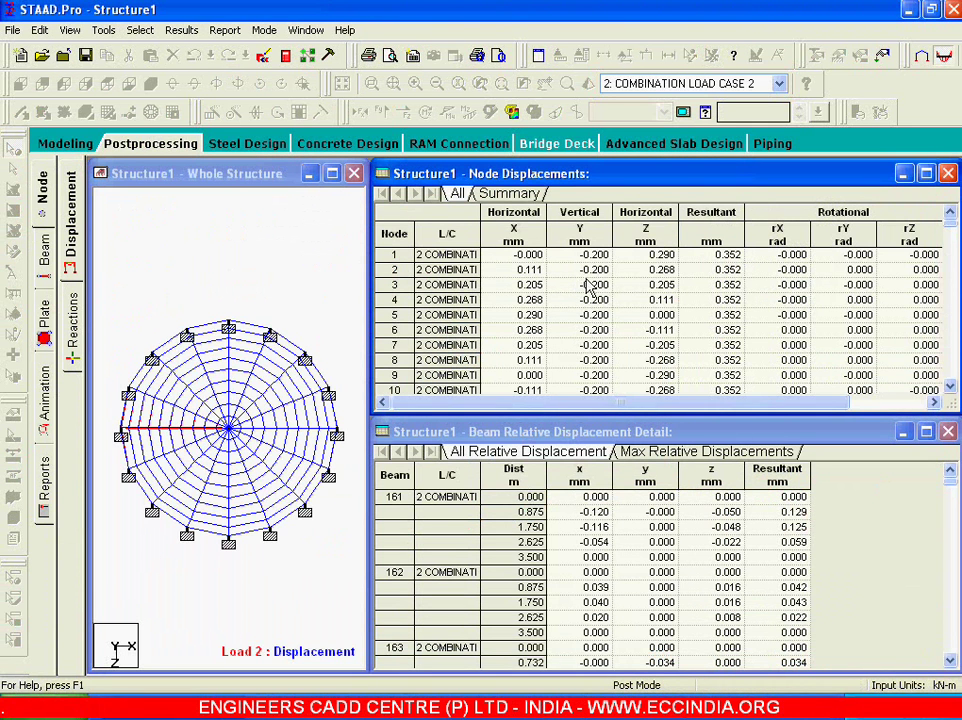
{"action": "left_click", "coordinate": [509, 193]}
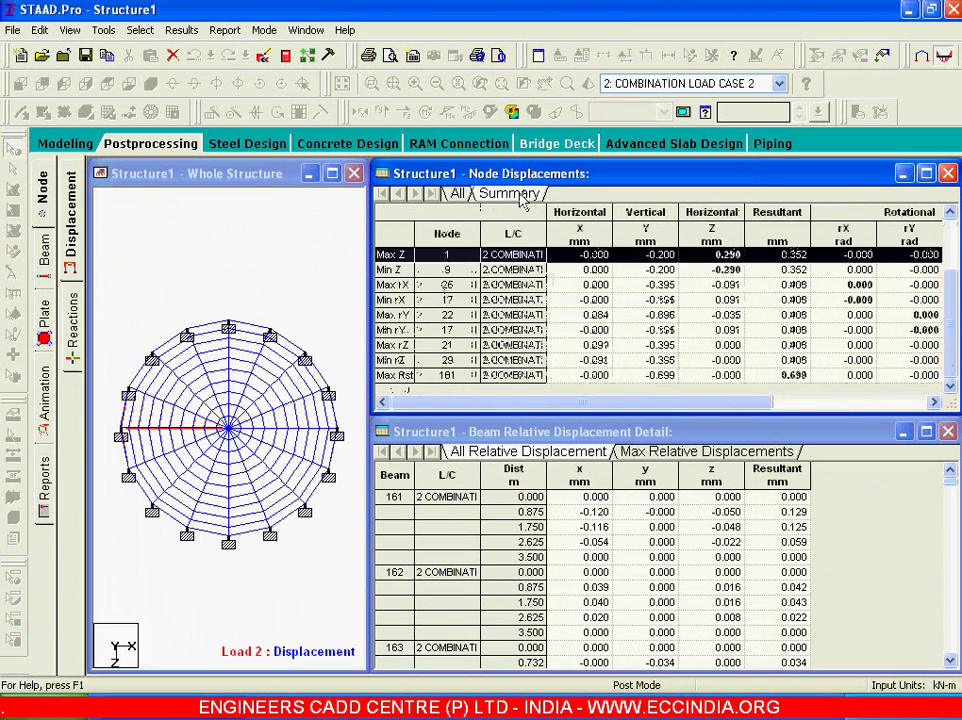
{"action": "scroll", "coordinate": [648, 318], "scroll_direction": "up", "scroll_amount": 2}
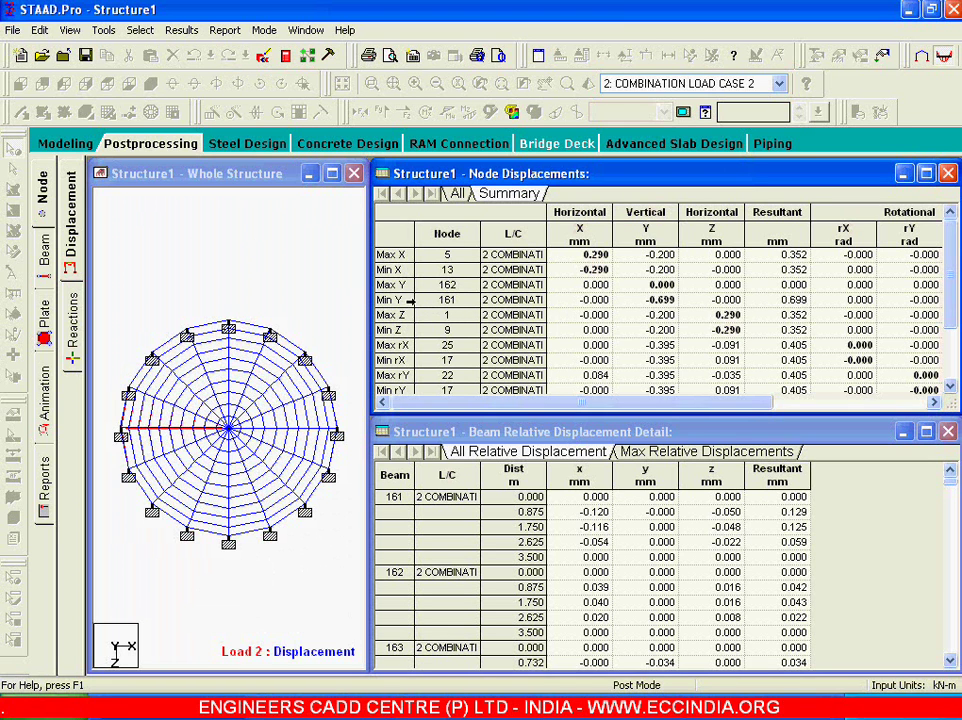
{"action": "left_click", "coordinate": [398, 299]}
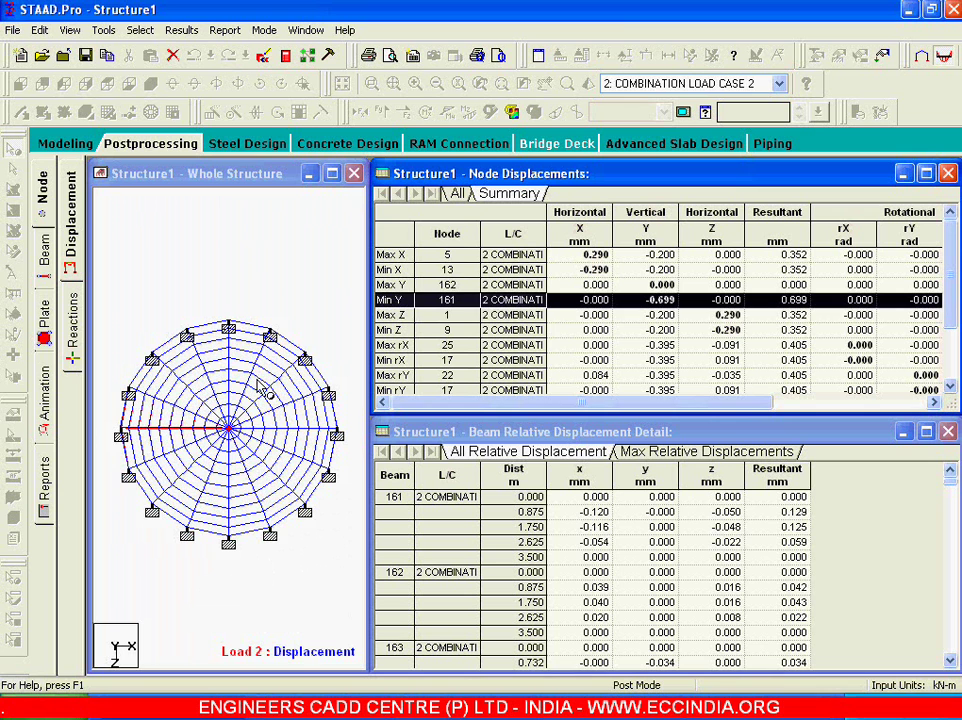
{"action": "left_click", "coordinate": [172, 187]}
{"action": "left_click_drag", "start_coordinate": [193, 204], "coordinate": [335, 350]}
{"action": "left_click", "coordinate": [640, 307]}
{"action": "scroll", "coordinate": [644, 310], "scroll_direction": "up", "scroll_amount": 1}
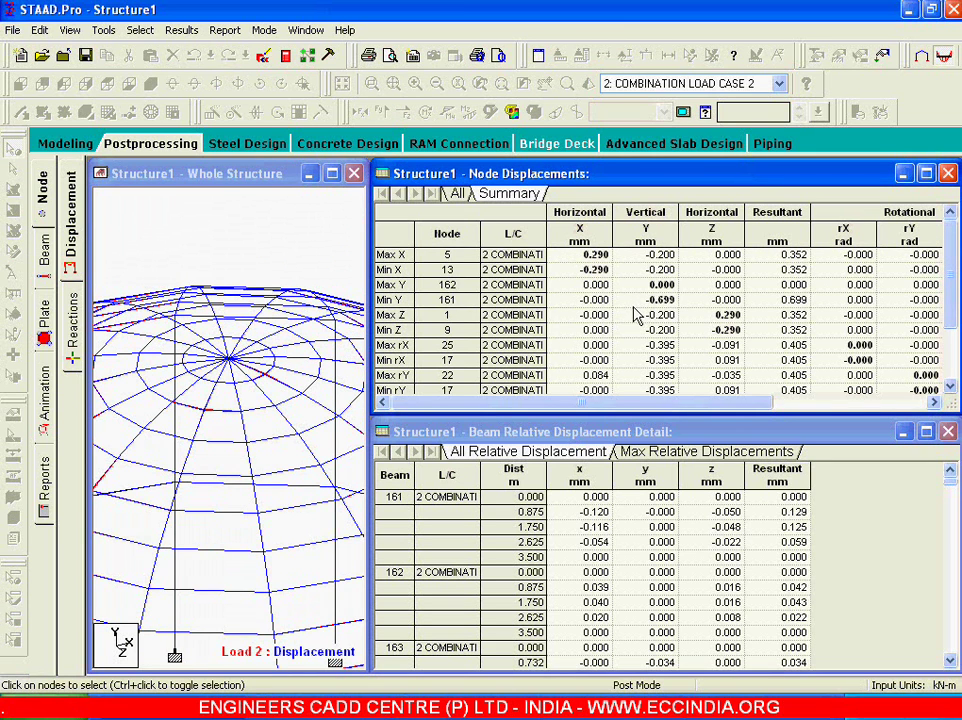
{"action": "left_click", "coordinate": [384, 299]}
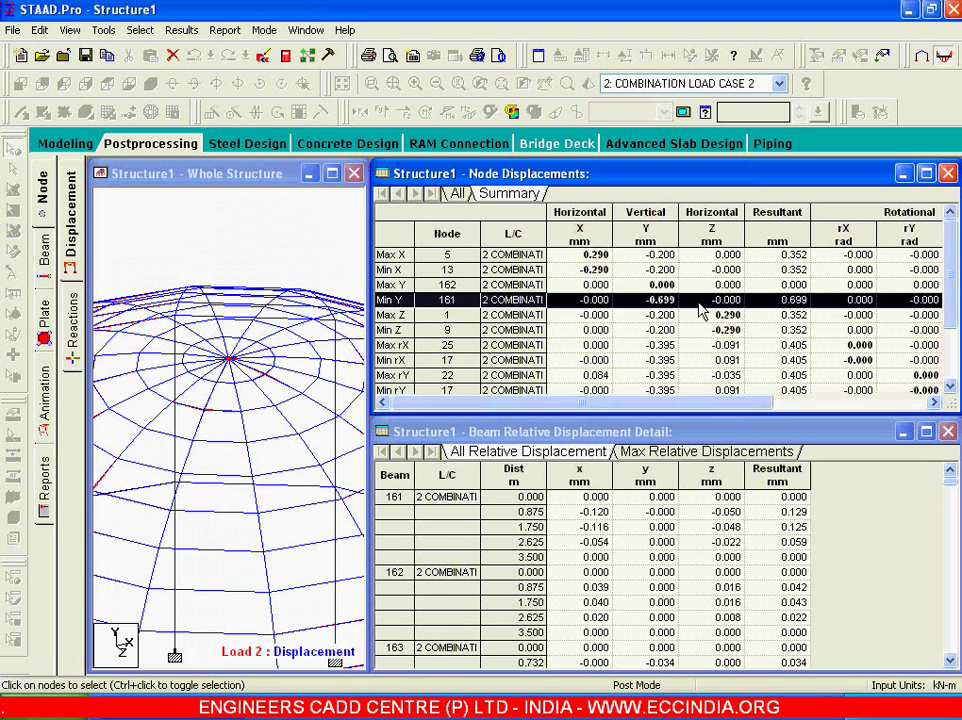
{"action": "scroll", "coordinate": [408, 283], "scroll_direction": "up", "scroll_amount": 1}
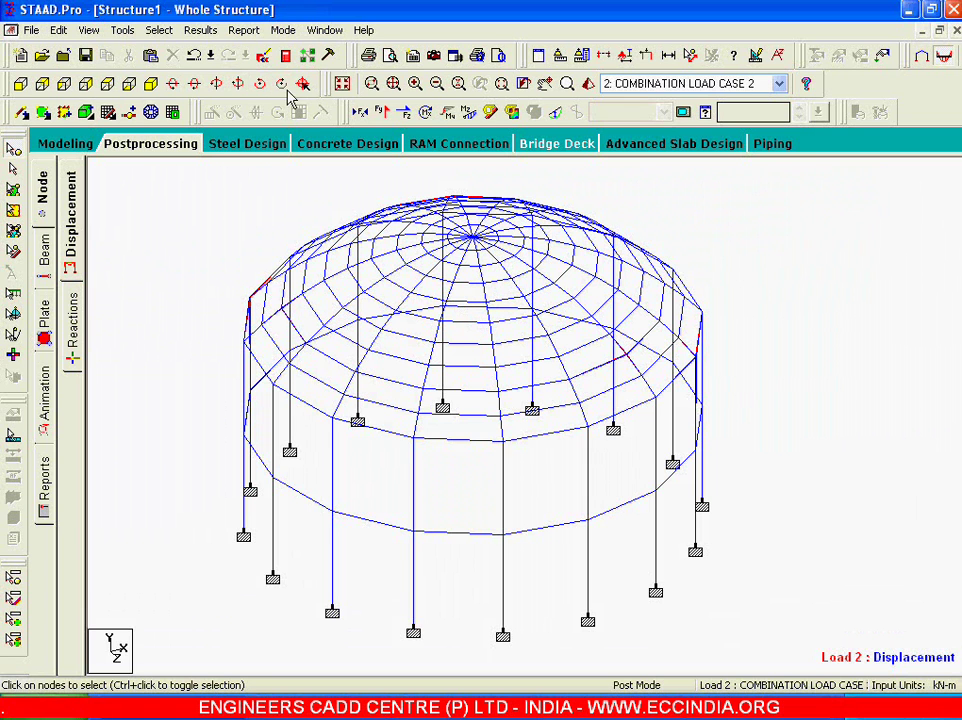
Display the Max Von Mis plate stress contour for combination load case 2 and examine it in an enlarged plan view
{"action": "left_click", "coordinate": [200, 31]}
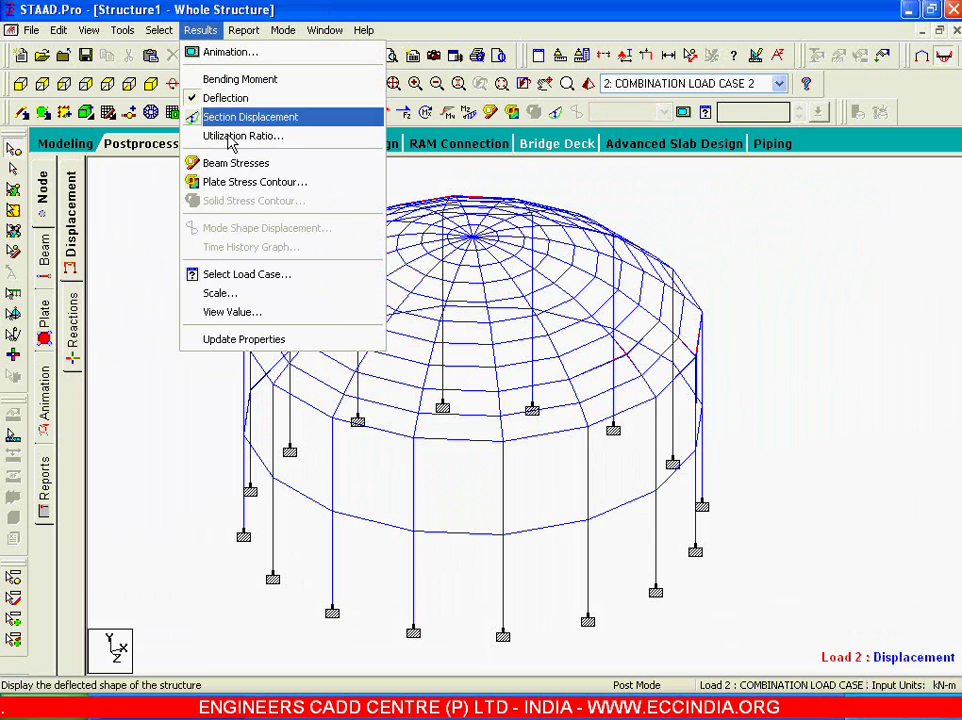
{"action": "left_click", "coordinate": [253, 184]}
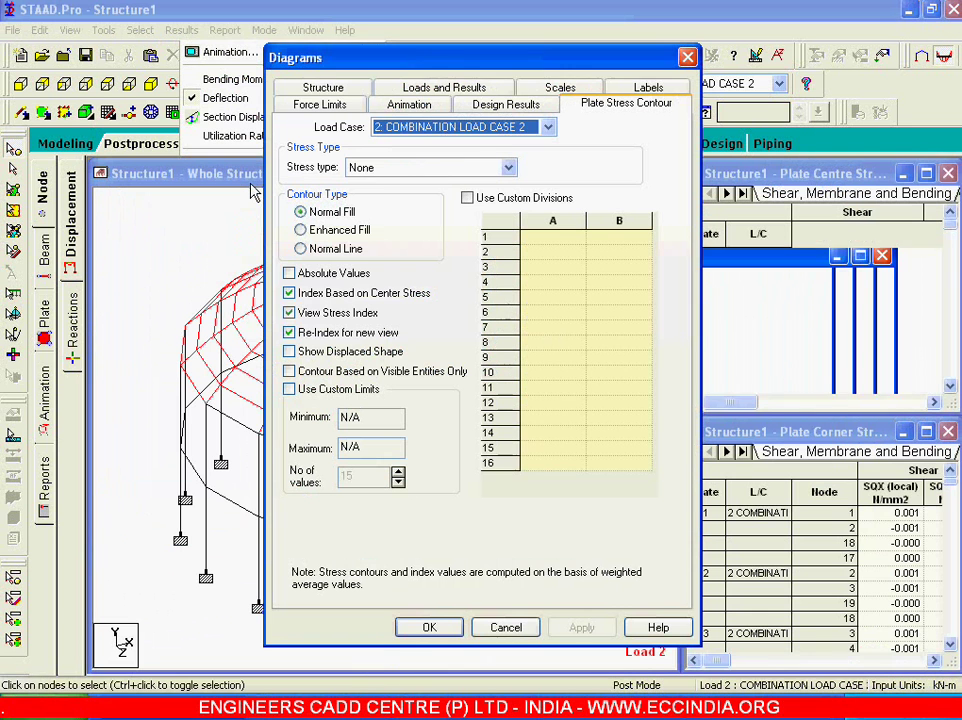
{"action": "left_click", "coordinate": [415, 168]}
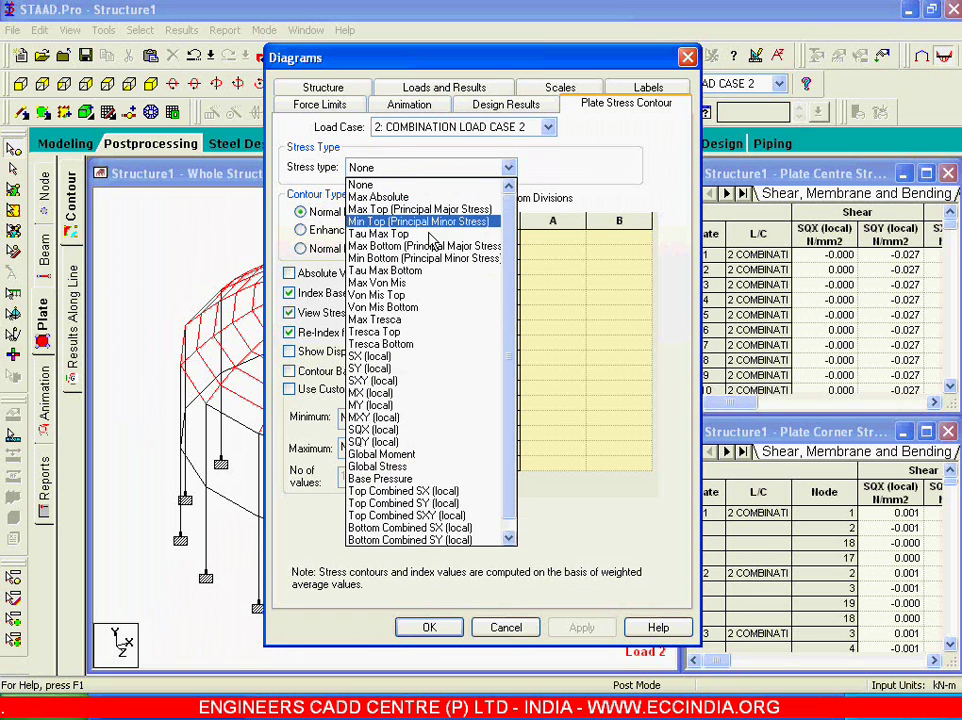
{"action": "left_click", "coordinate": [425, 283]}
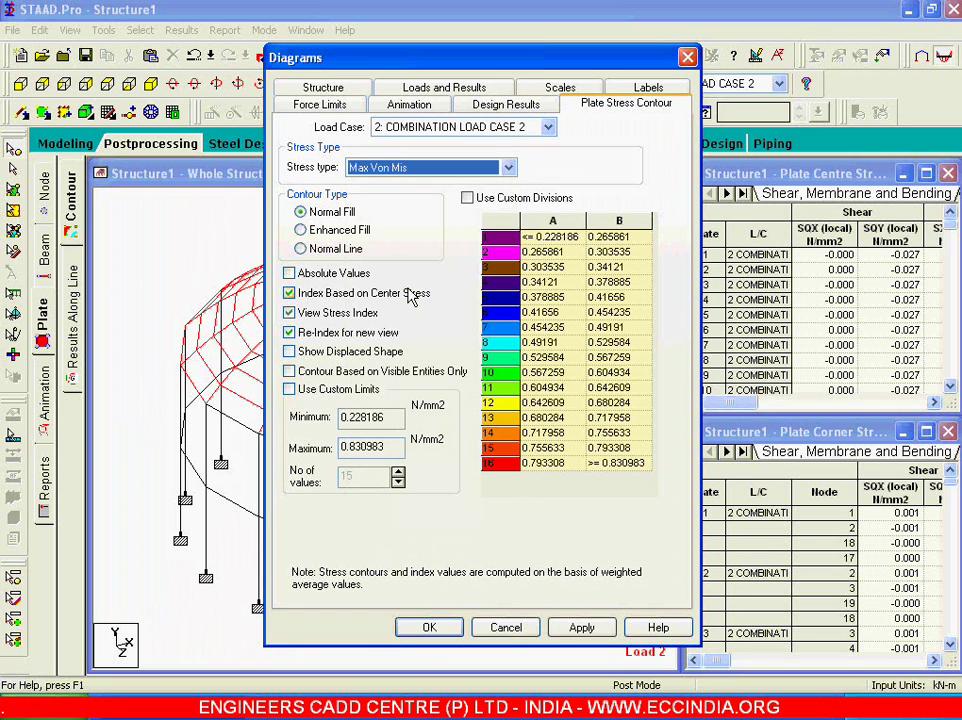
{"action": "left_click", "coordinate": [580, 627]}
{"action": "left_click", "coordinate": [510, 630]}
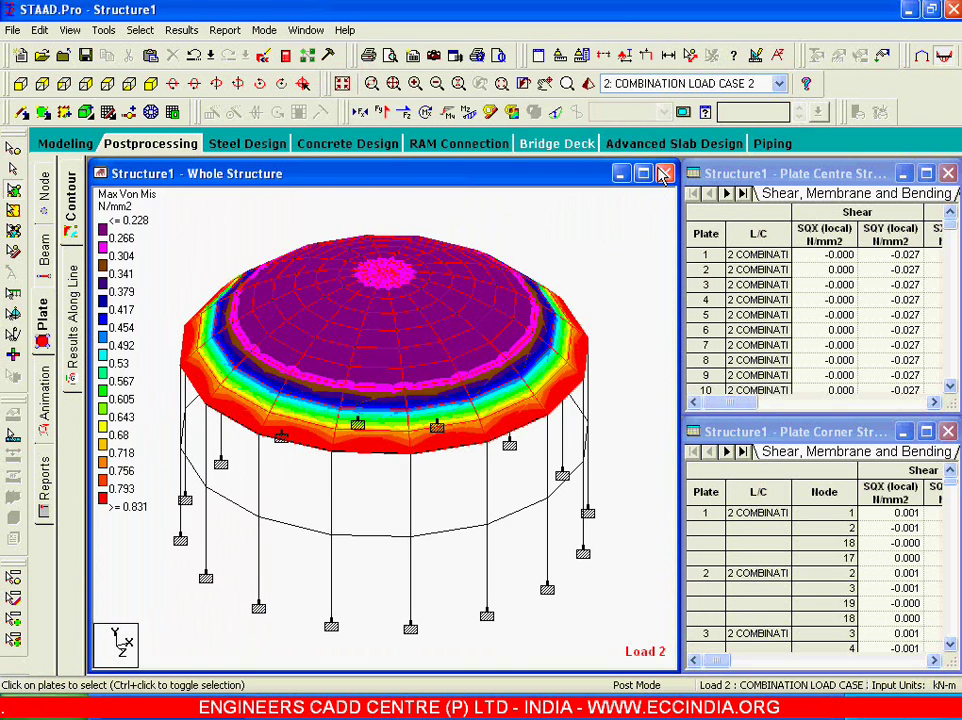
{"action": "double_click", "coordinate": [495, 170]}
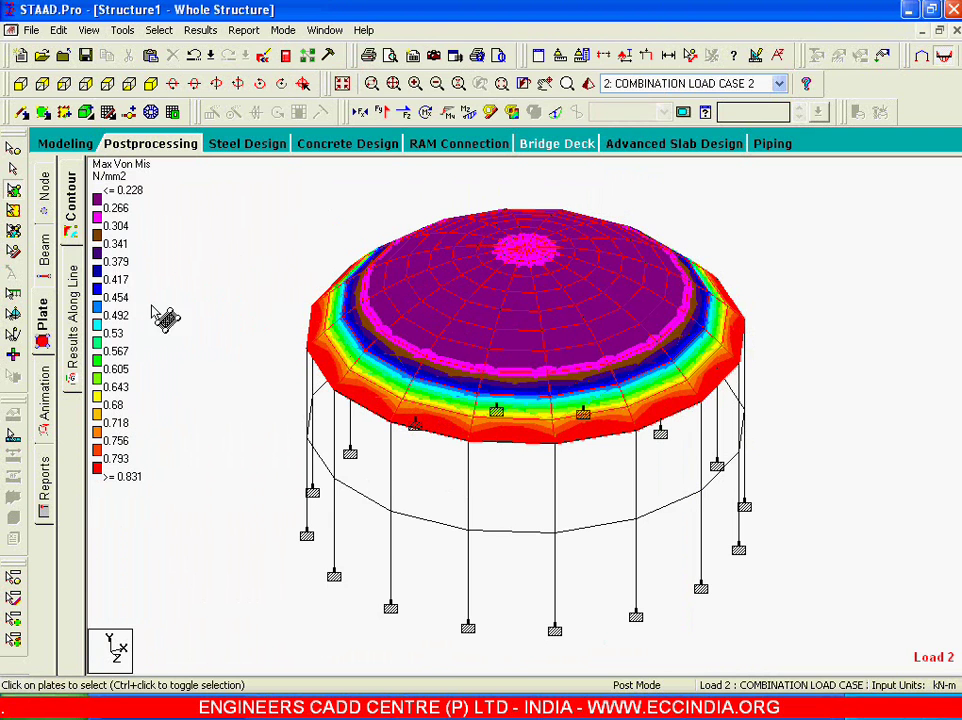
{"action": "left_click", "coordinate": [85, 82]}
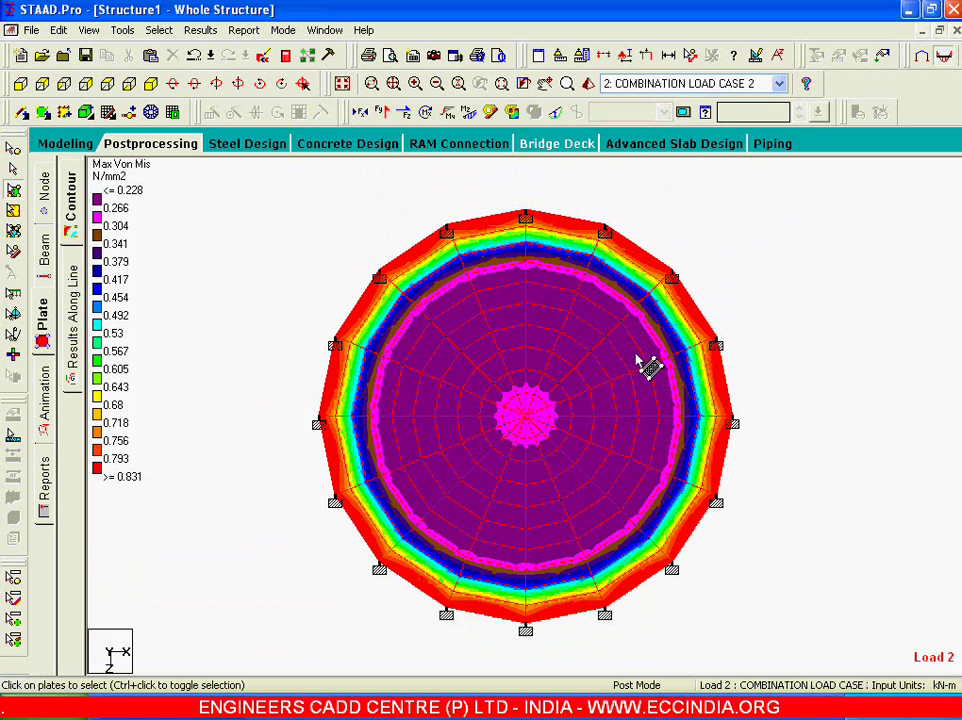
{"action": "scroll", "coordinate": [425, 346], "scroll_direction": "up", "scroll_amount": 1}
{"action": "scroll", "coordinate": [770, 343], "scroll_direction": "down", "scroll_amount": 1}
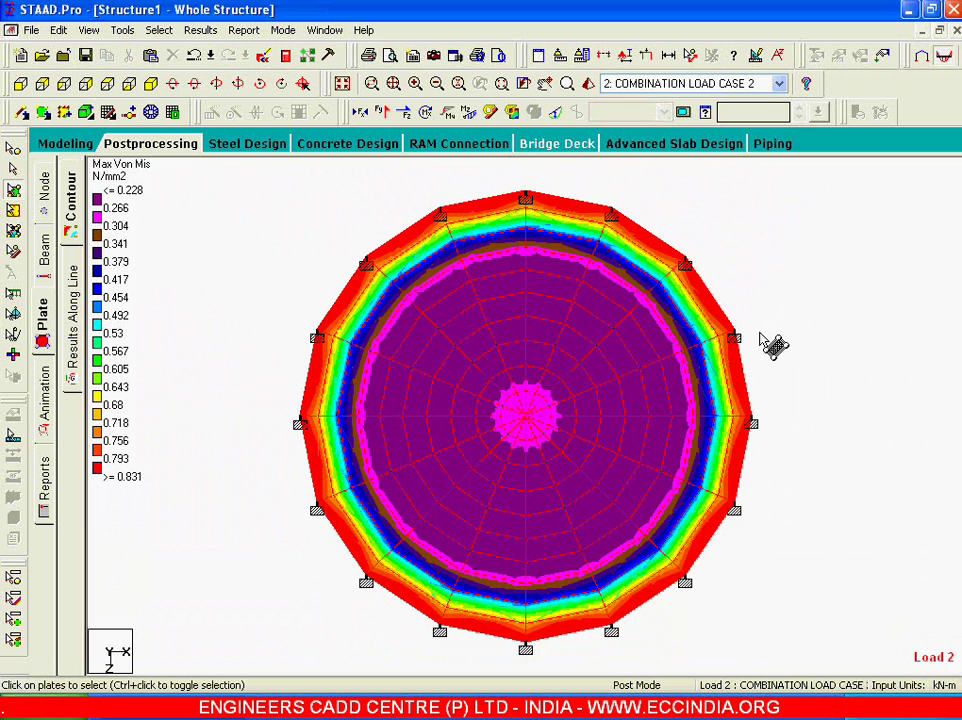
{"action": "left_click", "coordinate": [150, 84]}
{"action": "left_click", "coordinate": [106, 84]}
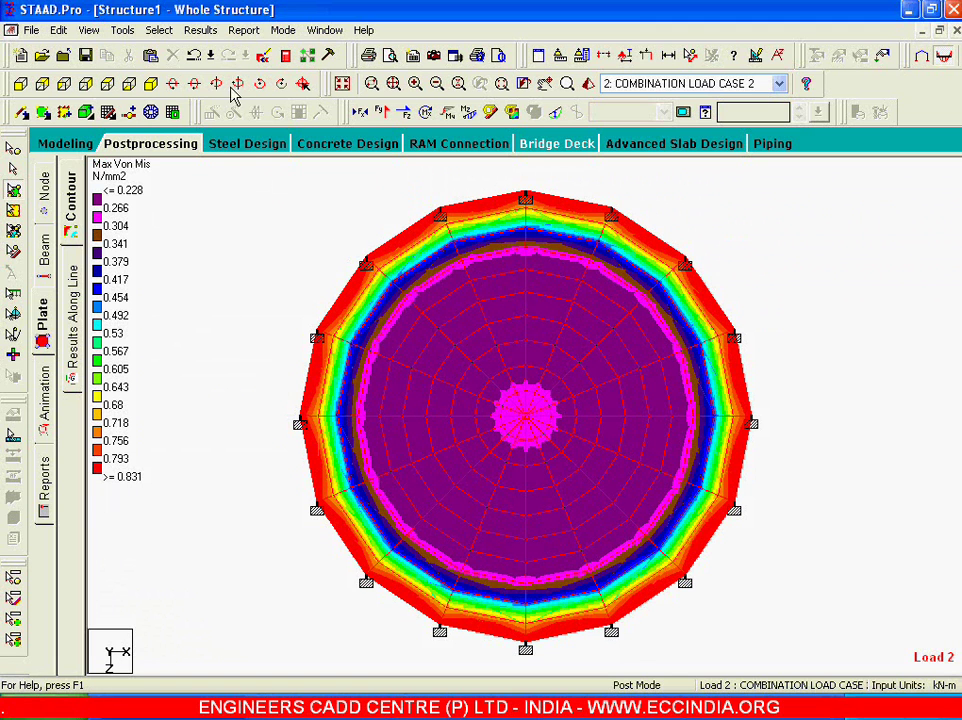
Switch the plate stress contour to the MX (local) bending moment for combination load case 2
{"action": "left_click", "coordinate": [200, 30]}
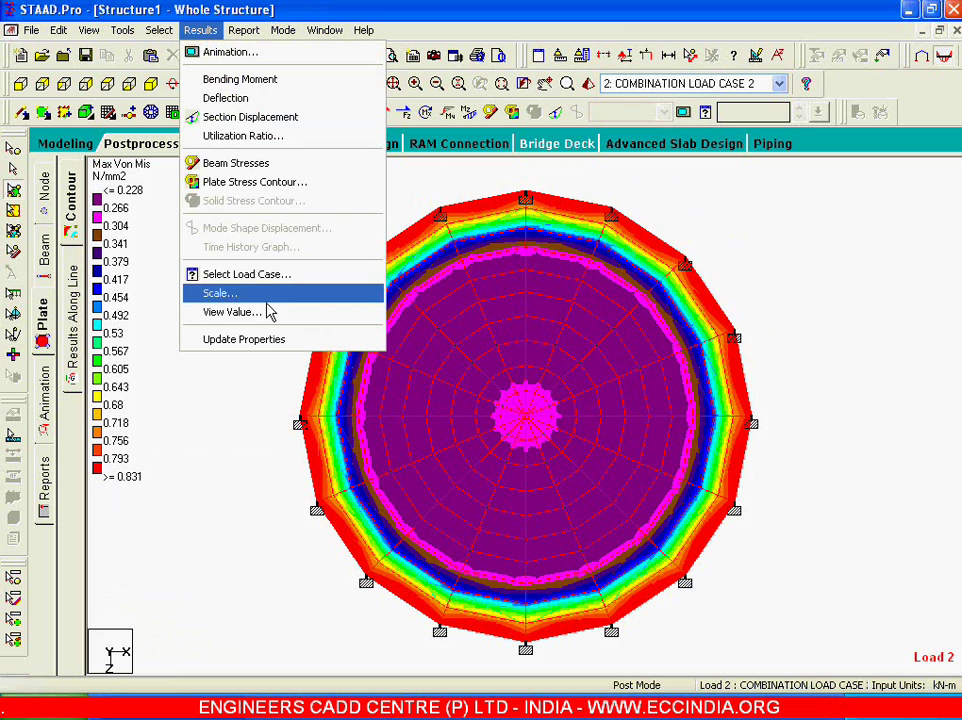
{"action": "left_click", "coordinate": [250, 192]}
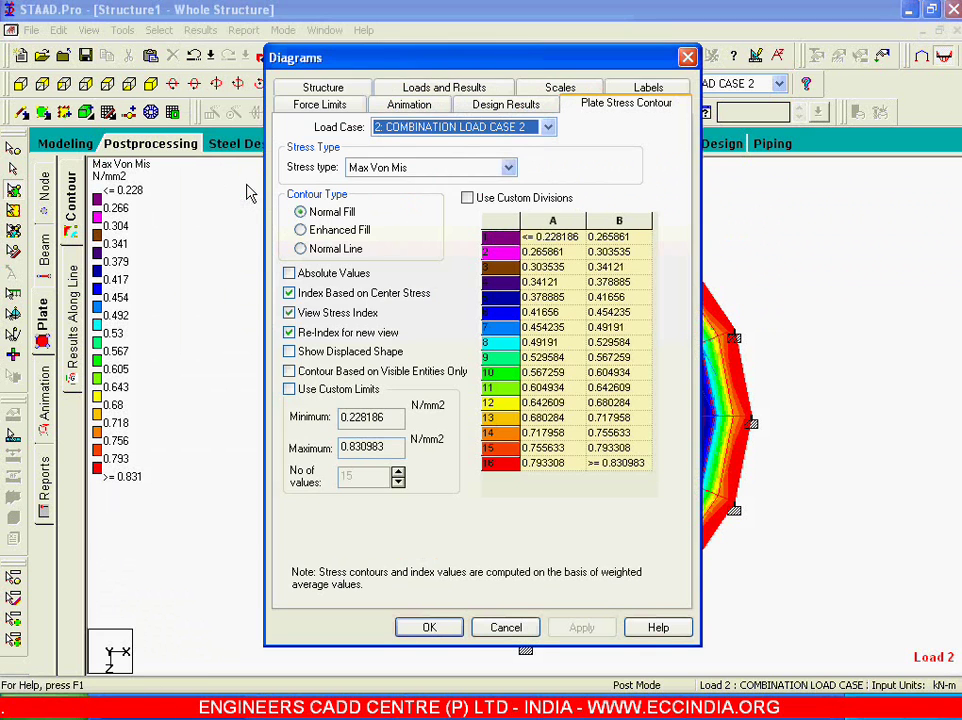
{"action": "left_click", "coordinate": [462, 167]}
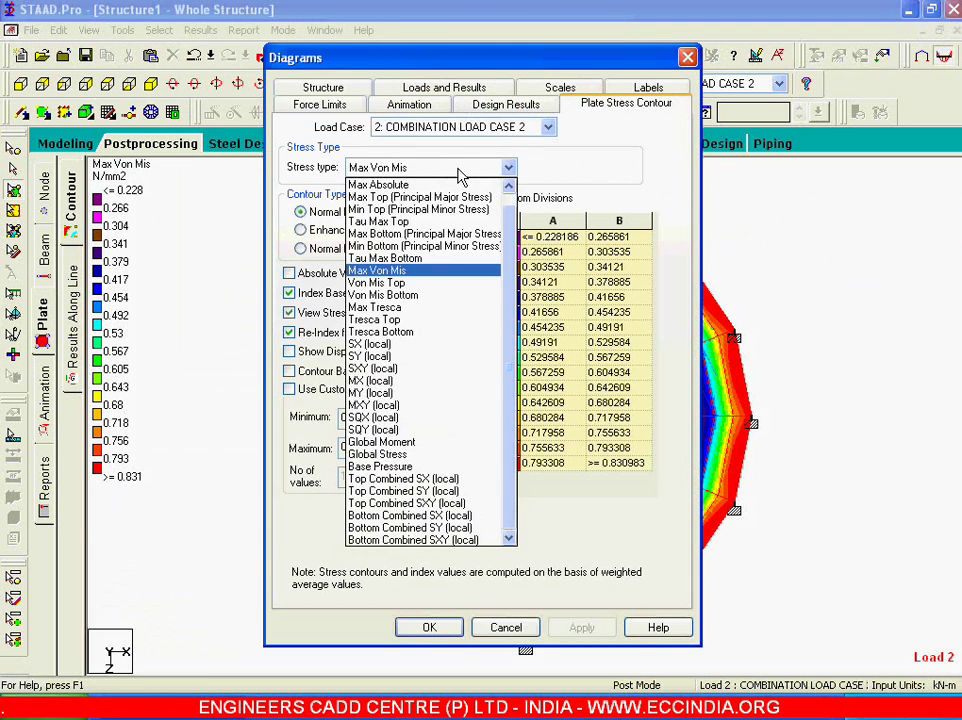
{"action": "scroll", "coordinate": [398, 405], "scroll_direction": "up", "scroll_amount": 1}
{"action": "left_click", "coordinate": [393, 405]}
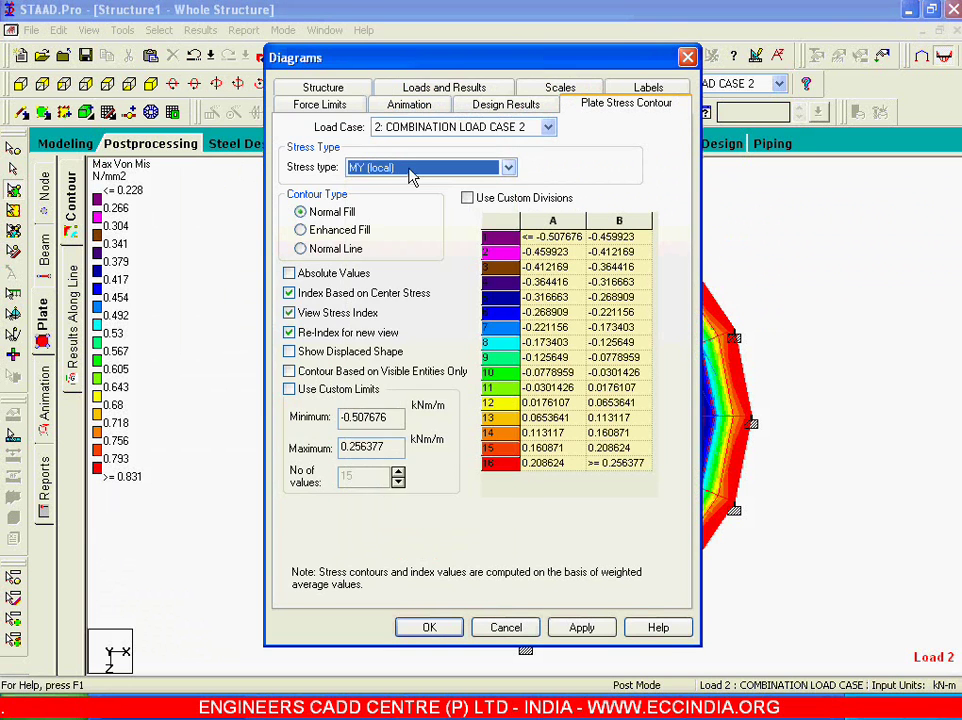
{"action": "key", "text": "alt+Down"}
{"action": "left_click", "coordinate": [368, 381]}
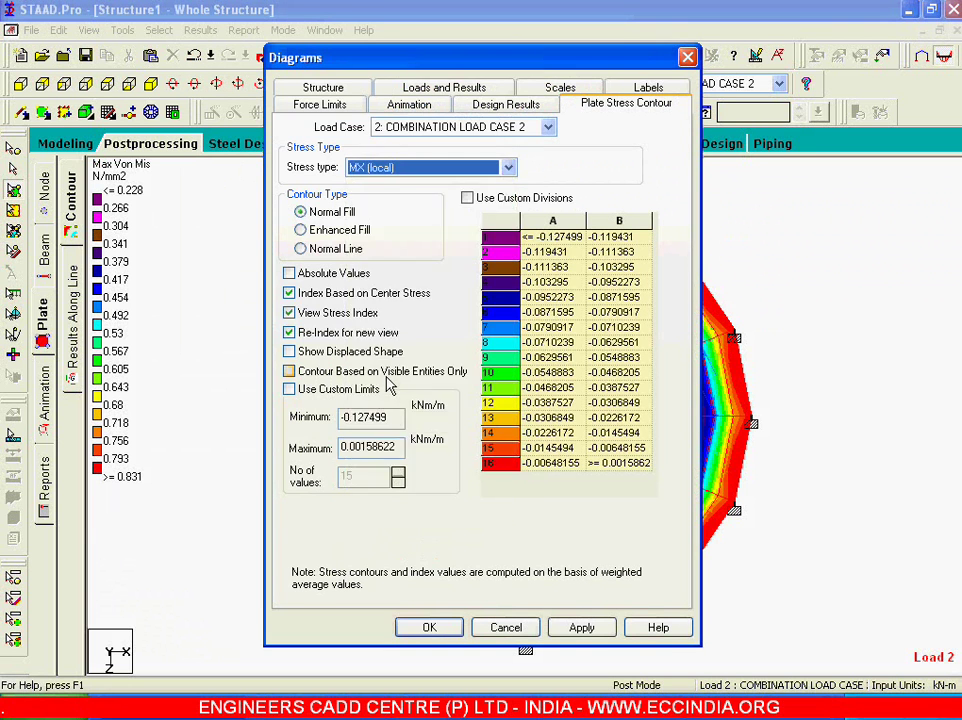
{"action": "left_click", "coordinate": [582, 627]}
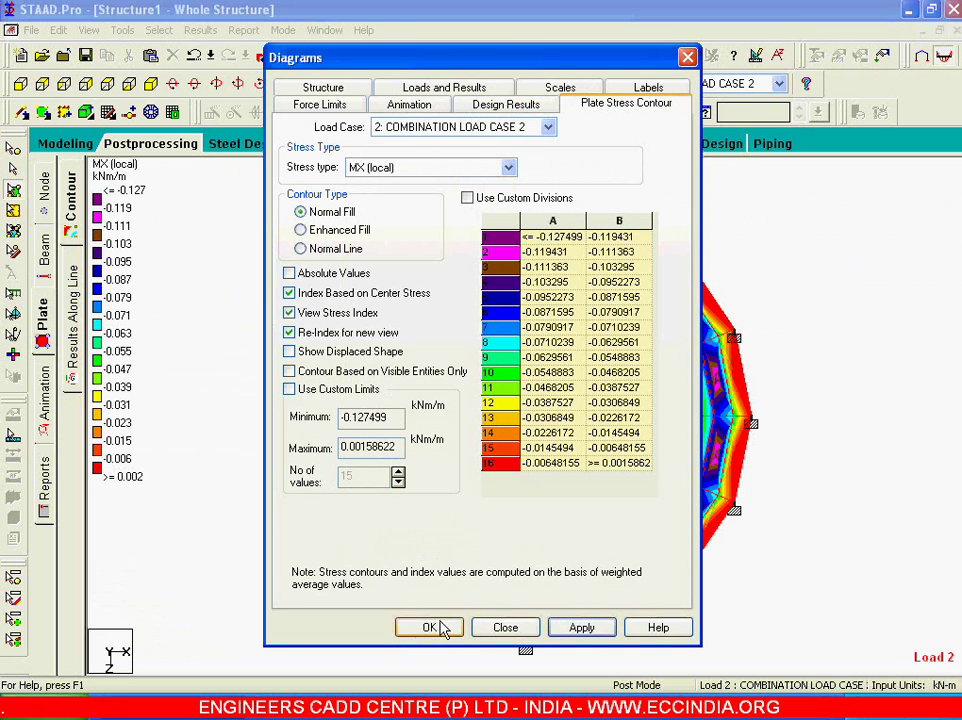
{"action": "left_click", "coordinate": [430, 627]}
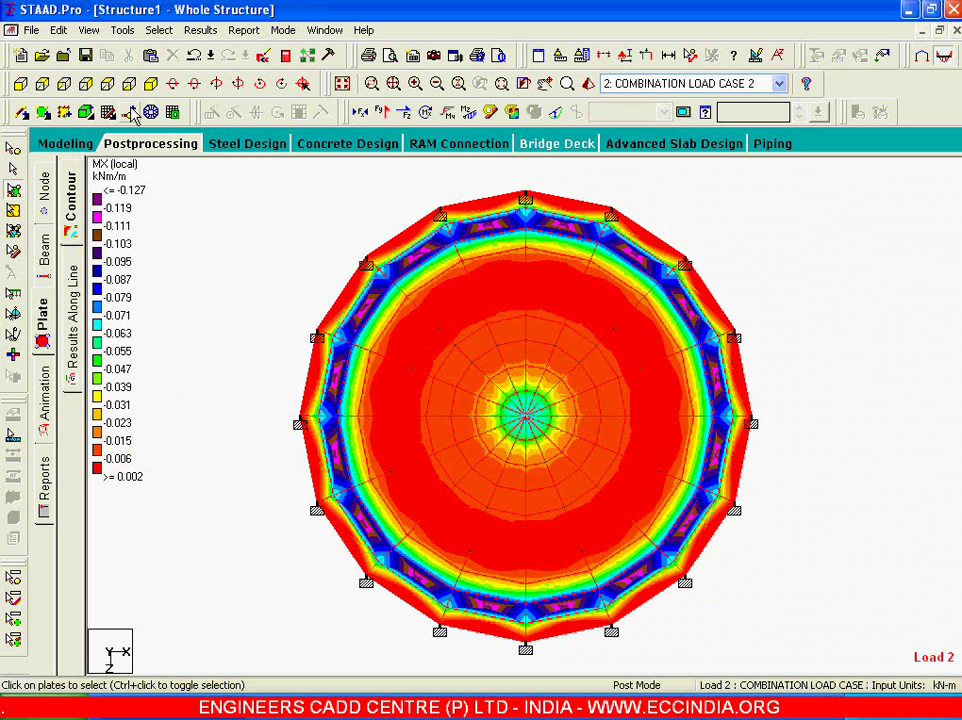
Switch the plate stress contour to the MY (local) bending moment and examine its distribution over the dome
{"action": "left_click", "coordinate": [193, 34]}
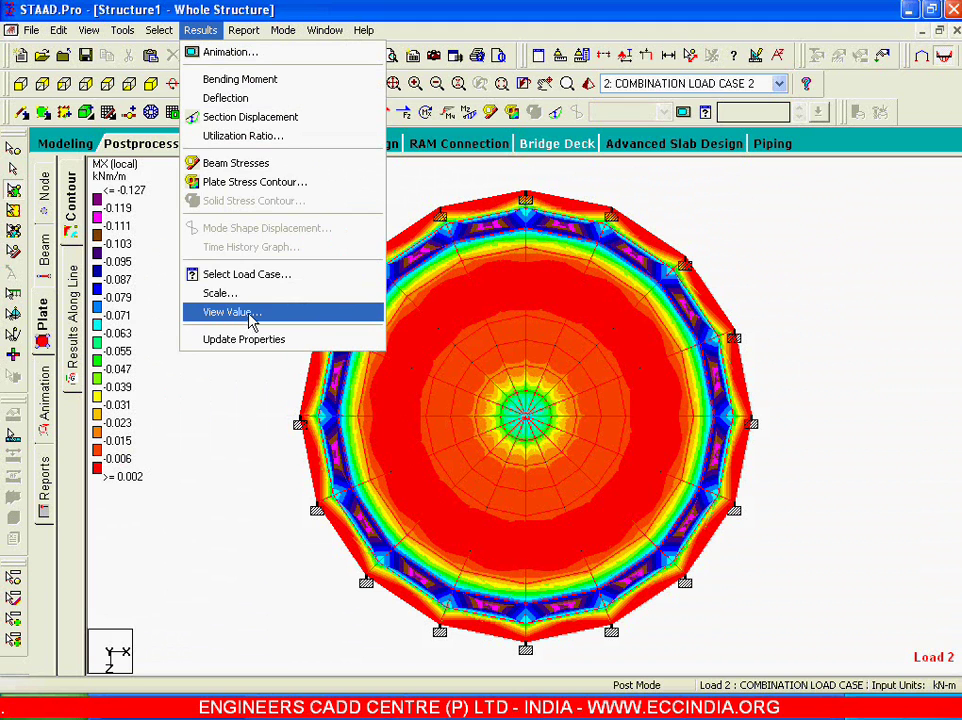
{"action": "left_click", "coordinate": [241, 188]}
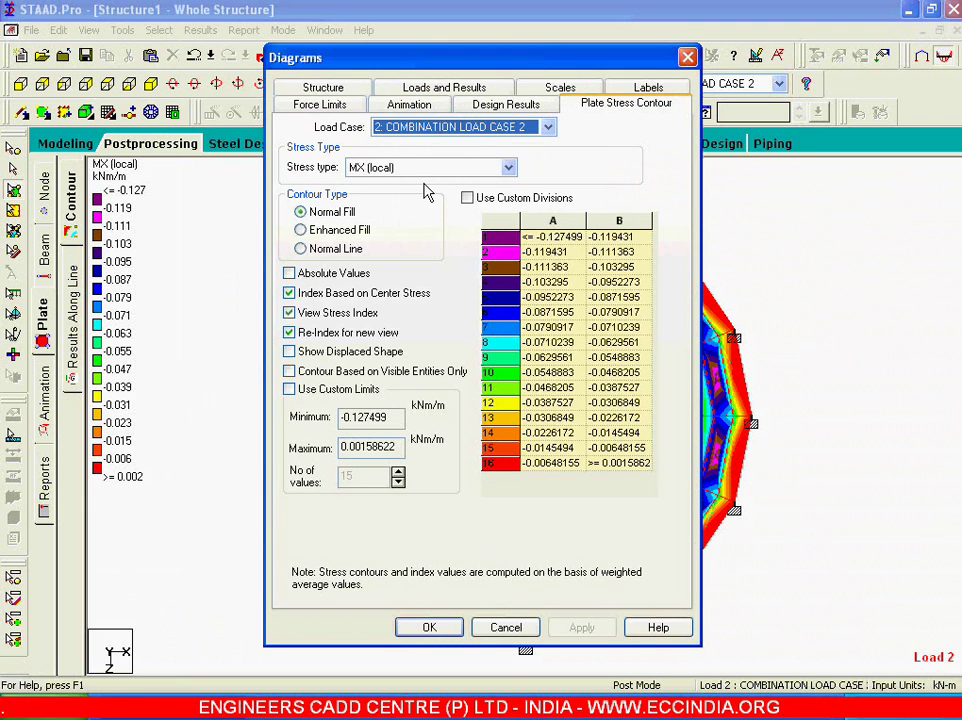
{"action": "left_click", "coordinate": [420, 172]}
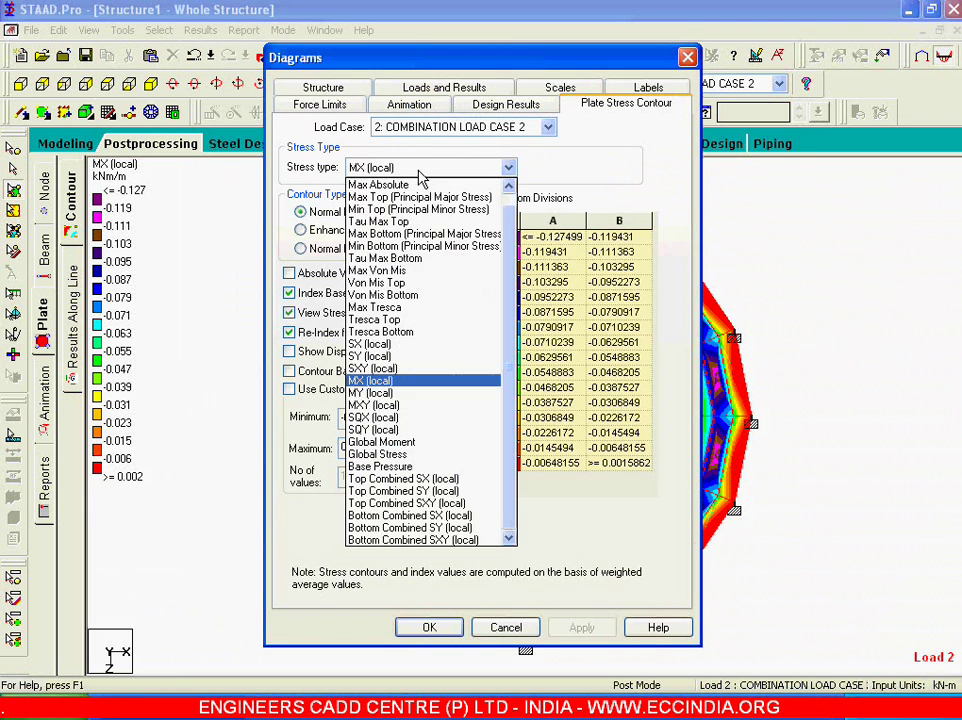
{"action": "left_click", "coordinate": [372, 392]}
{"action": "left_click", "coordinate": [582, 628]}
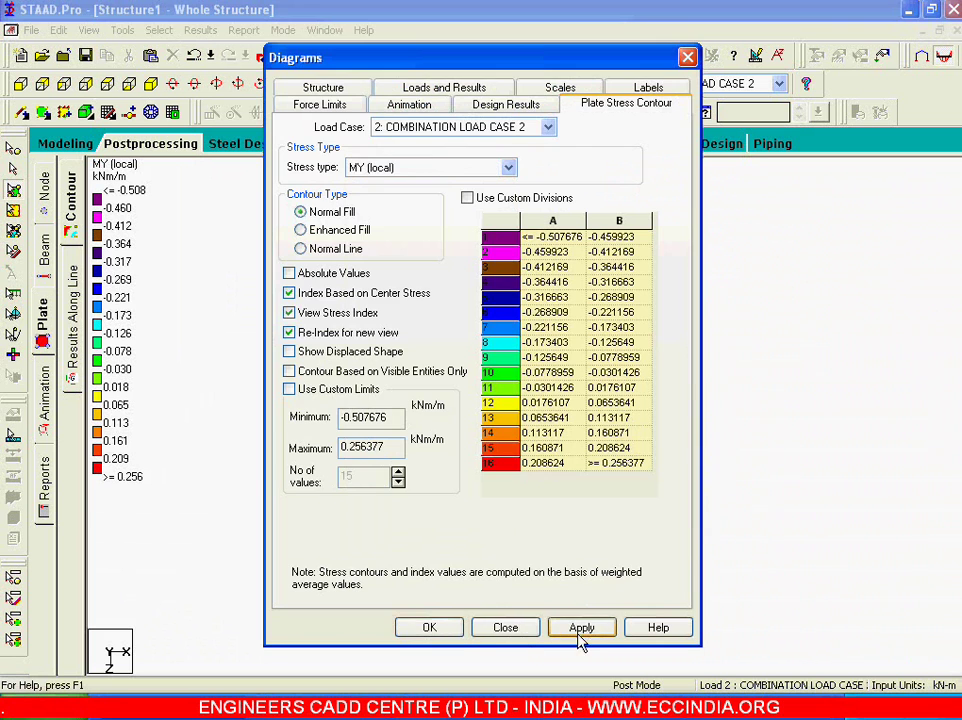
{"action": "left_click", "coordinate": [429, 627]}
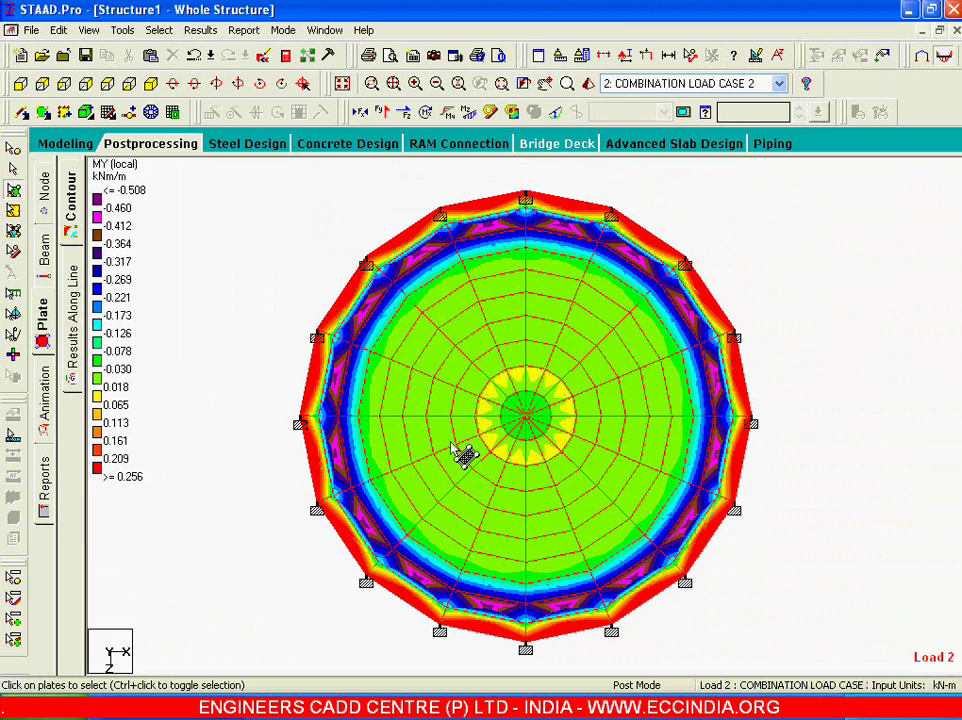
{"action": "scroll", "coordinate": [247, 342], "scroll_direction": "up", "scroll_amount": 2}
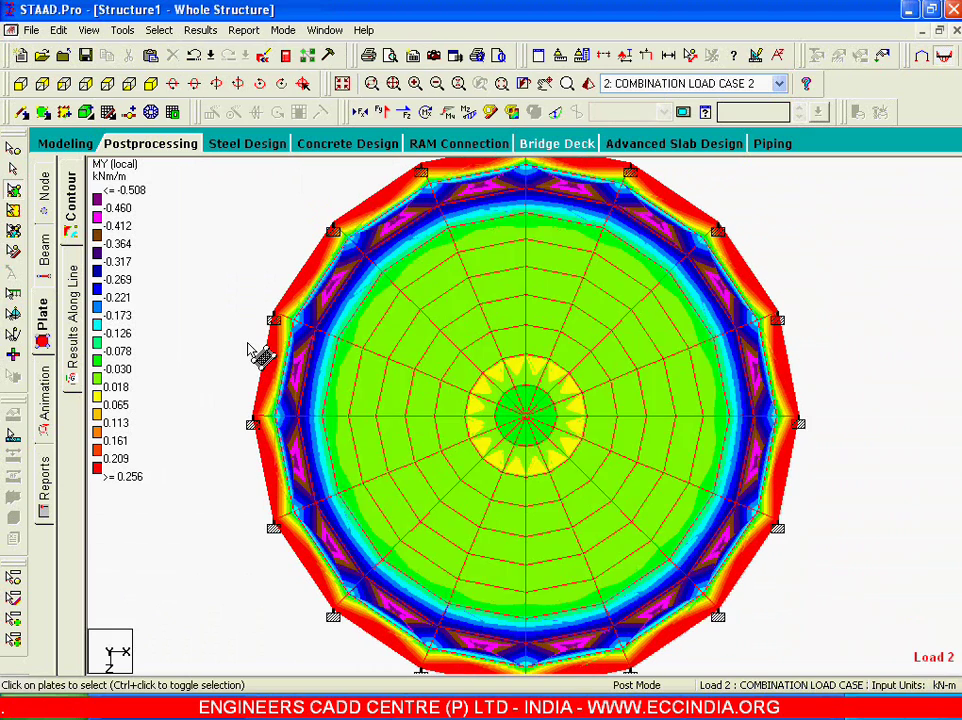
Open the analysis output file and go to the element design summary in its concrete design results
{"action": "left_click", "coordinate": [256, 60]}
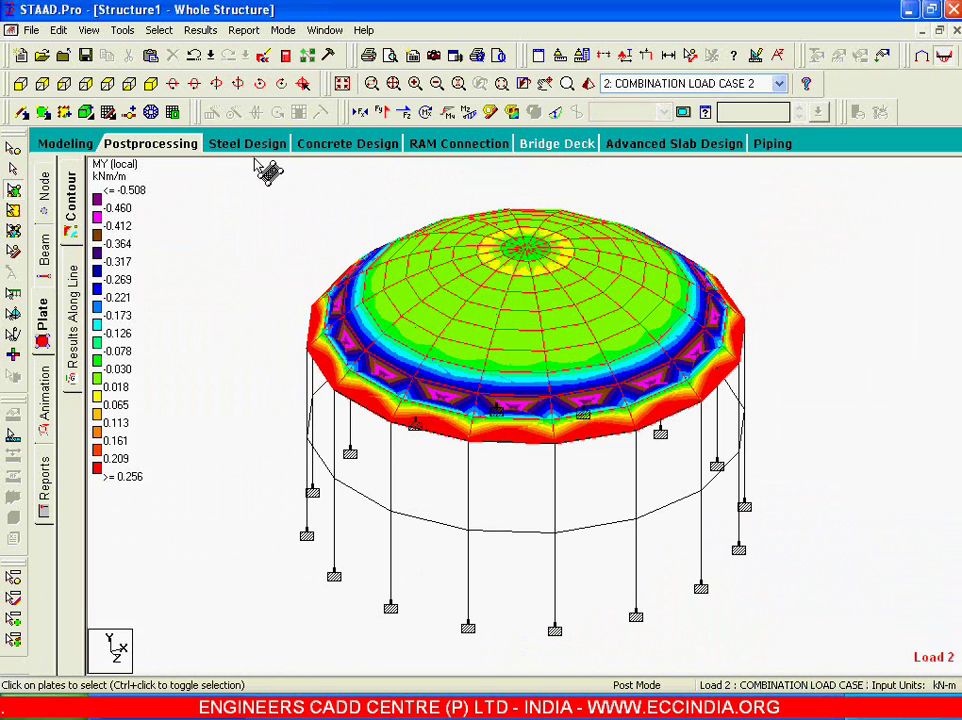
{"action": "left_click", "coordinate": [285, 57]}
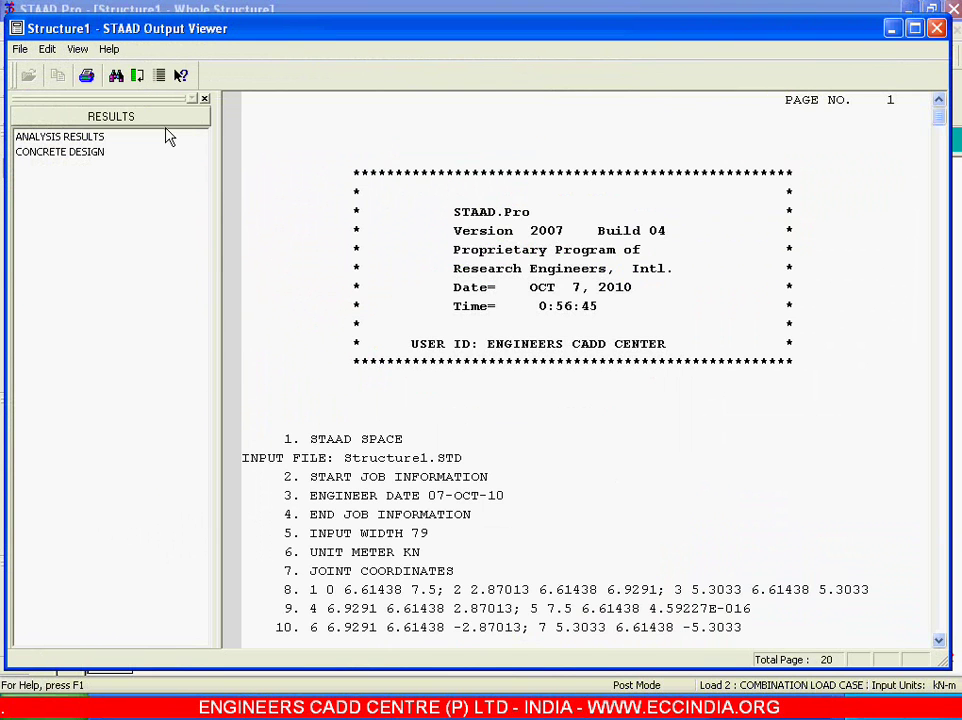
{"action": "left_click", "coordinate": [58, 152]}
{"action": "left_click", "coordinate": [412, 258]}
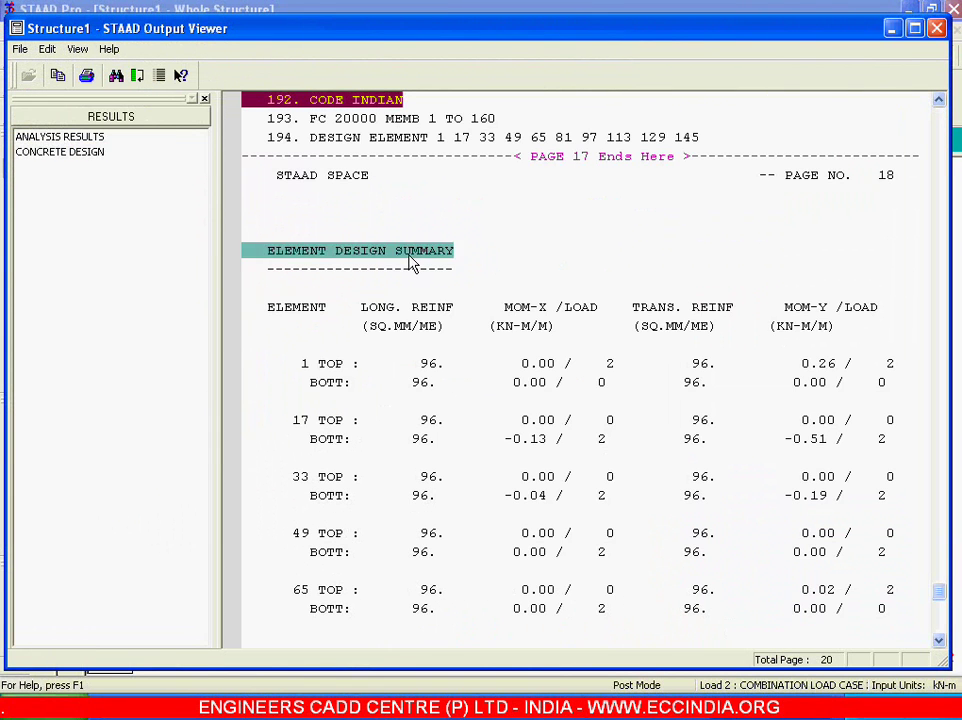
Examine the longitudinal and transverse reinforcement and the X and Y moments of the designed plate elements, and close the output file
{"action": "scroll", "coordinate": [410, 262], "scroll_direction": "down", "scroll_amount": 2}
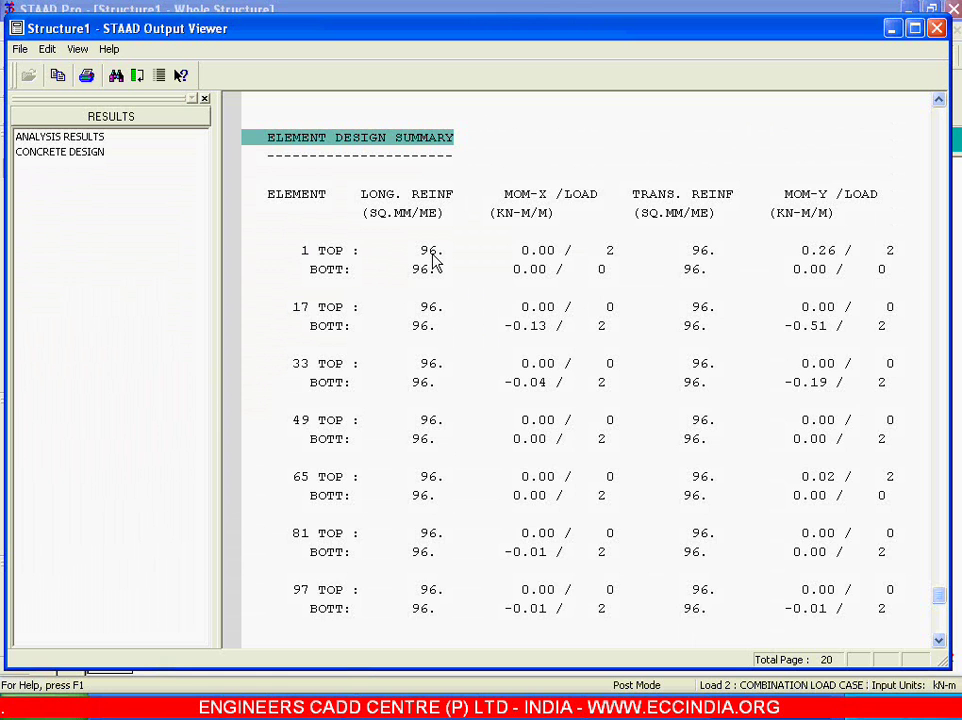
{"action": "scroll", "coordinate": [435, 262], "scroll_direction": "down", "scroll_amount": 5}
{"action": "scroll", "coordinate": [432, 268], "scroll_direction": "up", "scroll_amount": 5}
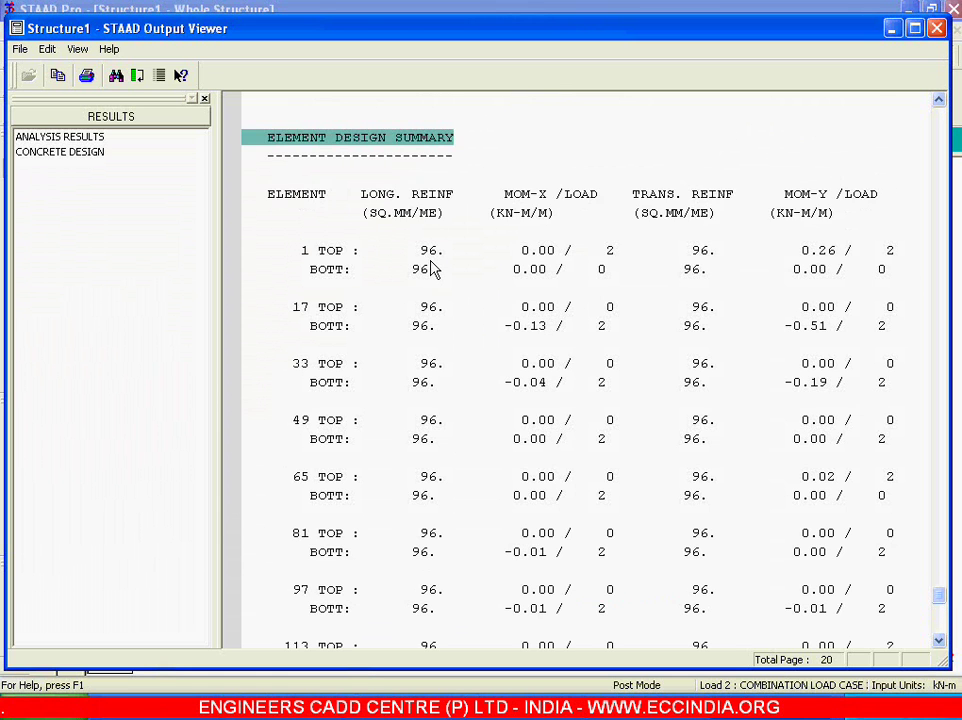
{"action": "scroll", "coordinate": [432, 268], "scroll_direction": "up", "scroll_amount": 7}
{"action": "scroll", "coordinate": [433, 290], "scroll_direction": "down", "scroll_amount": 6}
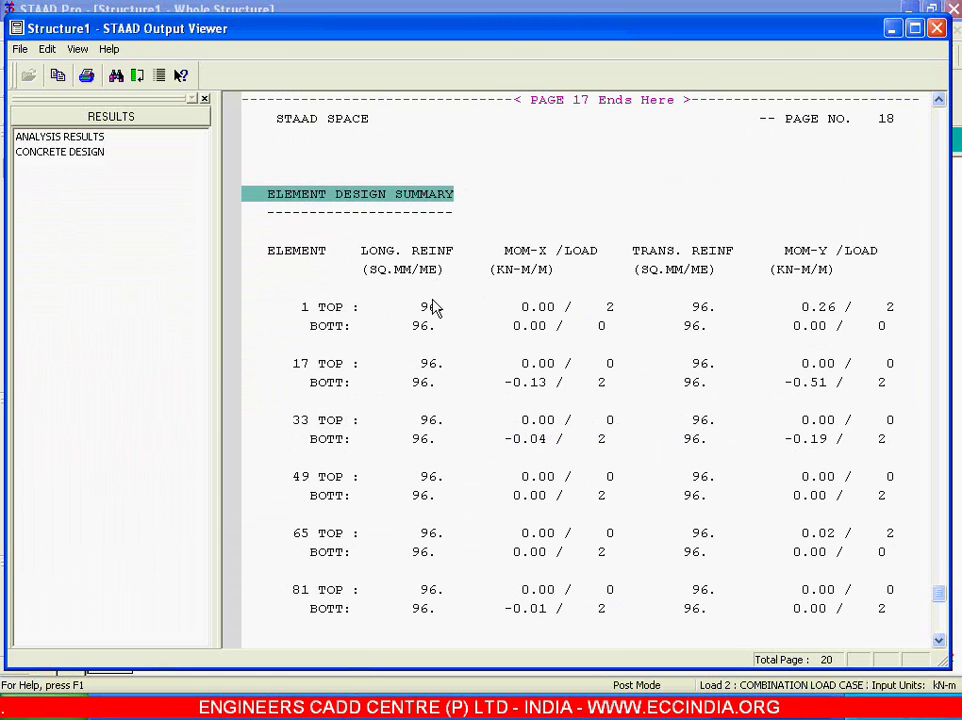
{"action": "scroll", "coordinate": [435, 308], "scroll_direction": "down", "scroll_amount": 2}
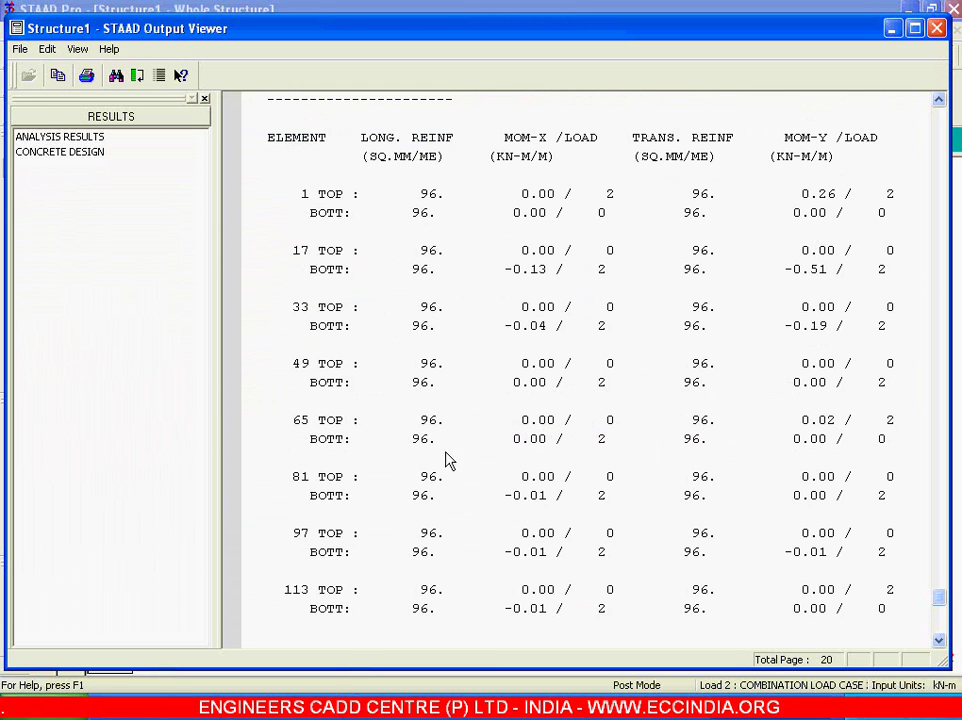
{"action": "scroll", "coordinate": [437, 540], "scroll_direction": "down", "scroll_amount": 2}
{"action": "scroll", "coordinate": [437, 540], "scroll_direction": "up", "scroll_amount": 6}
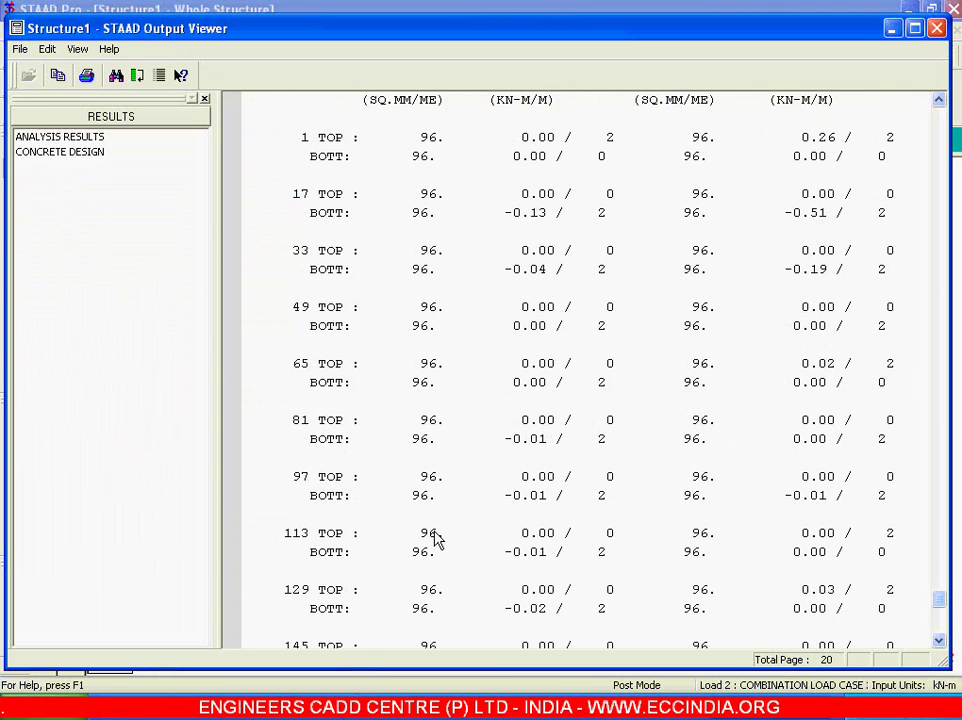
{"action": "scroll", "coordinate": [437, 540], "scroll_direction": "down", "scroll_amount": 2}
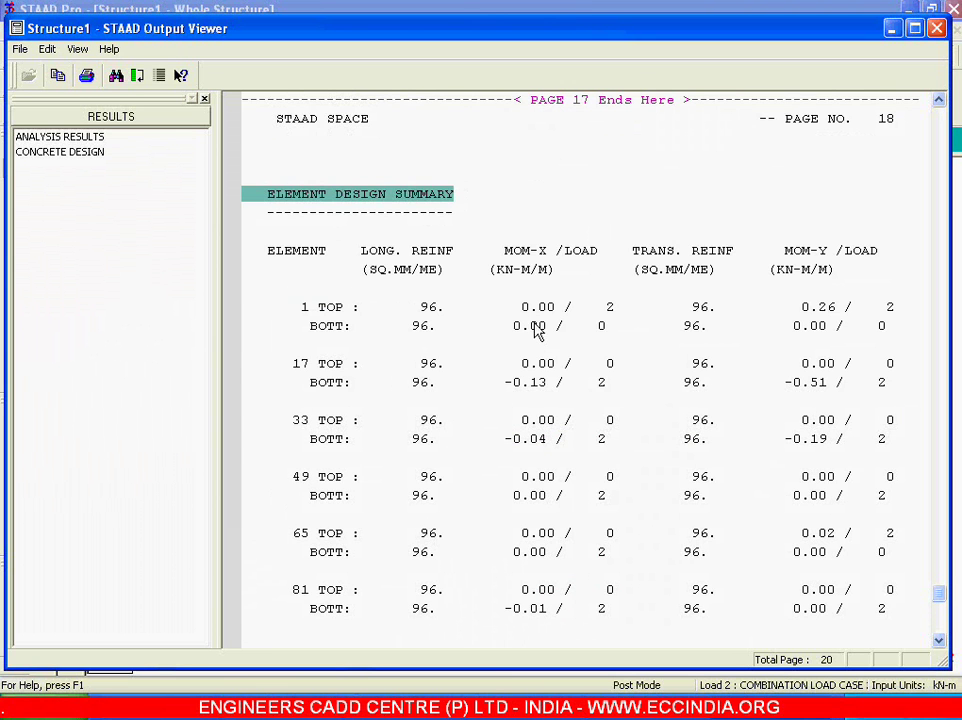
{"action": "scroll", "coordinate": [537, 327], "scroll_direction": "down", "scroll_amount": 2}
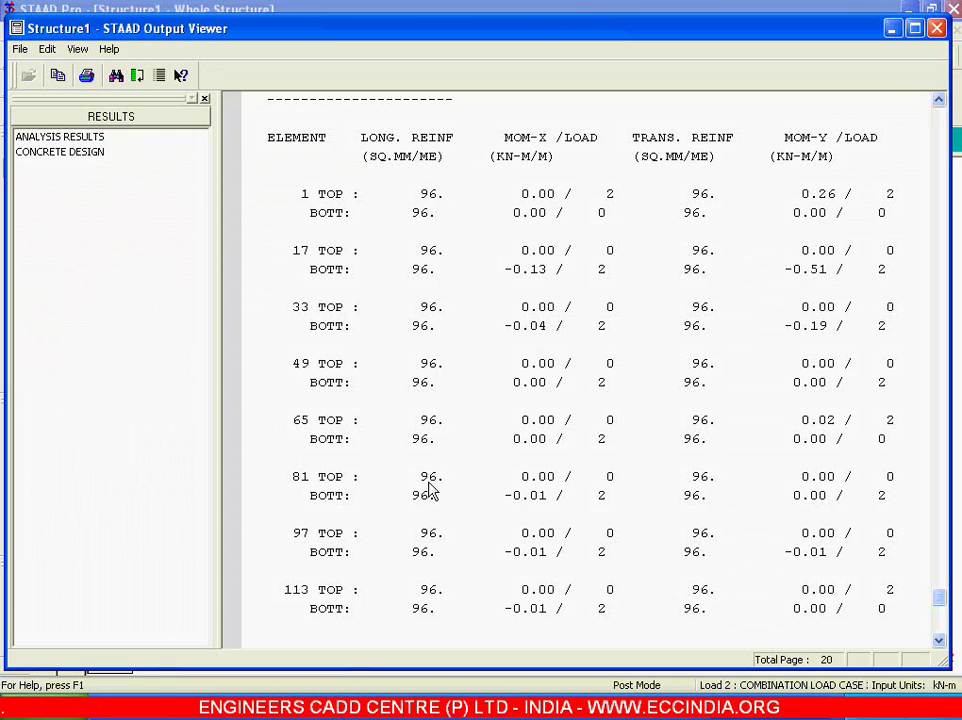
{"action": "left_click", "coordinate": [936, 28]}
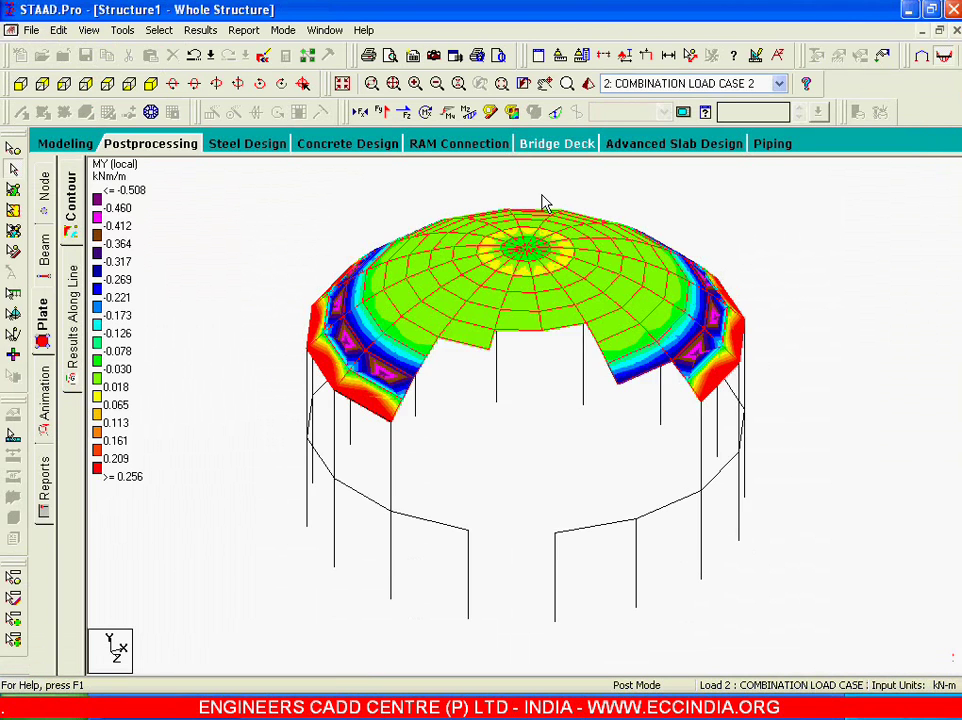